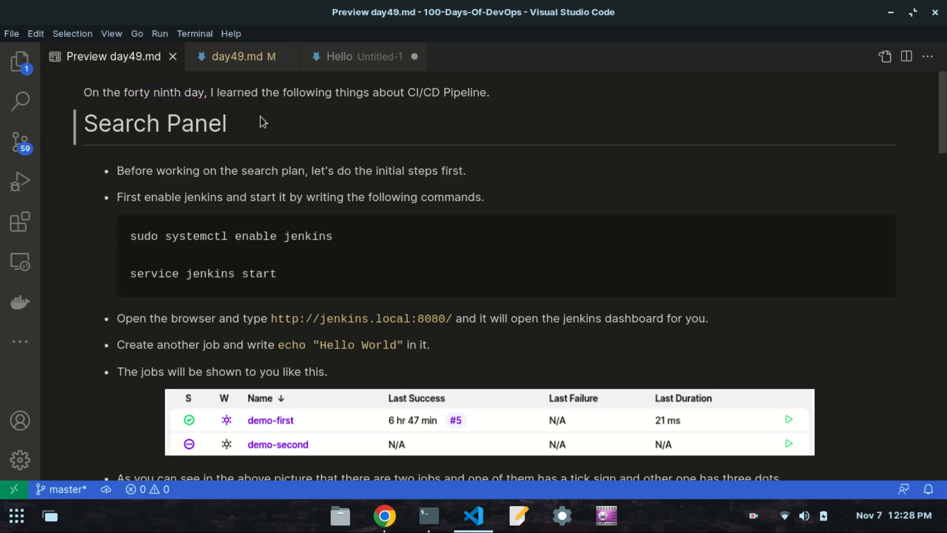
# - Look through the day49.md notes preview, from the Search Panel section to the Install plugins section, and return to the beginning
pyautogui.moveTo(239, 117); pyautogui.dragTo(99, 124)
pyautogui.click(118, 131)
pyautogui.scroll(-15, 118, 131)
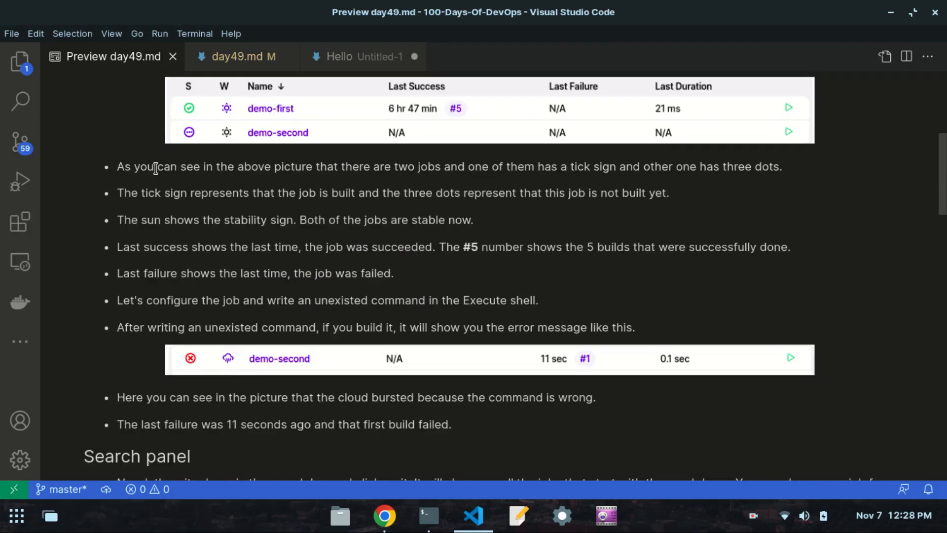
pyautogui.scroll(-5, 159, 182)
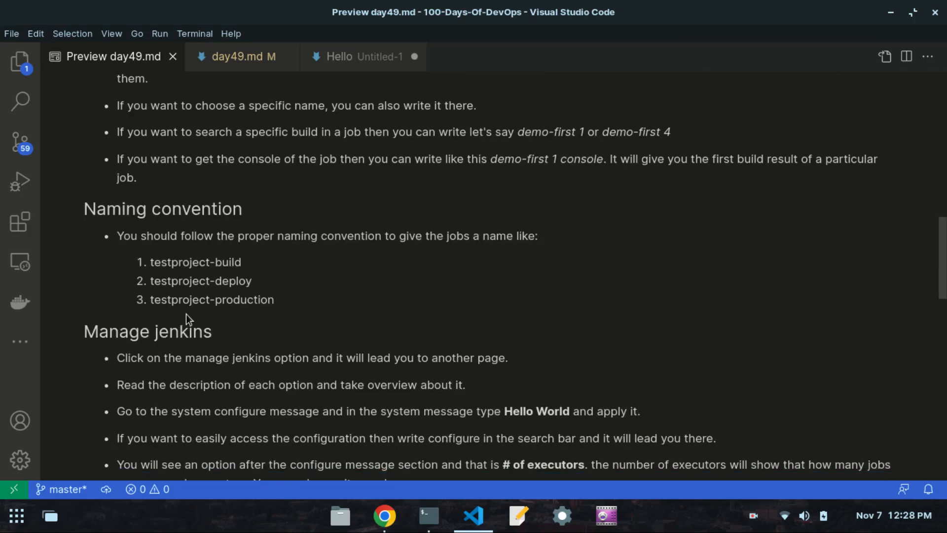
pyautogui.scroll(-10, 188, 365)
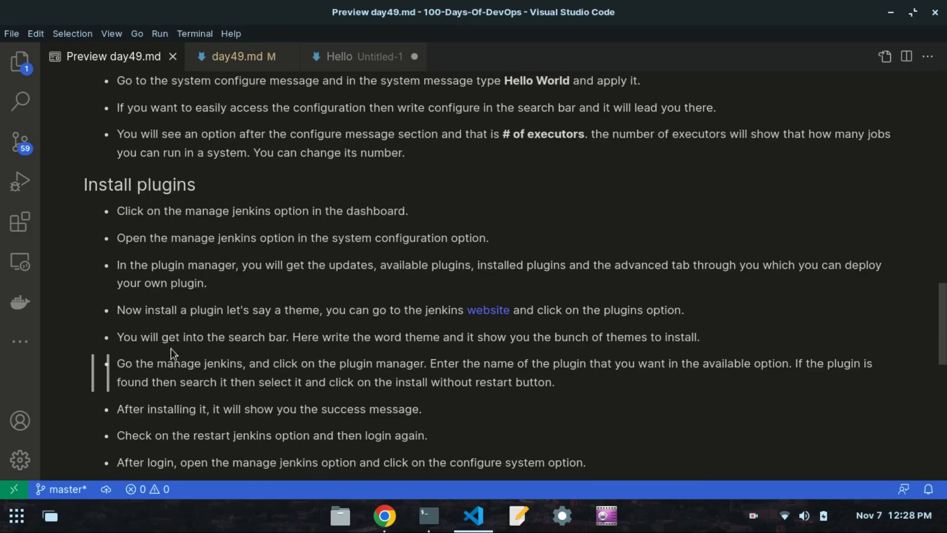
pyautogui.moveTo(941, 384); pyautogui.dragTo(893, 71)
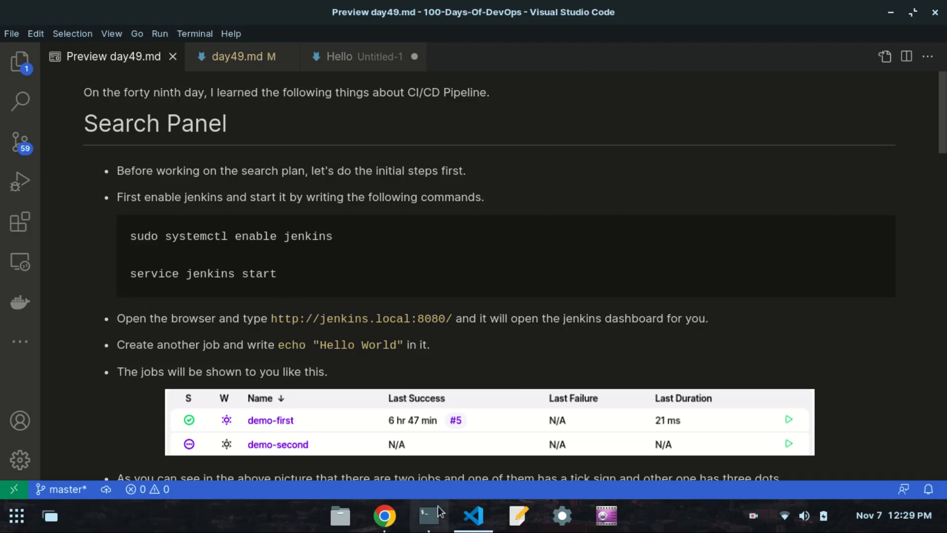
# - Switch to the terminal and check the Jenkins service with the command "service jenkins status"
pyautogui.click(428, 515)
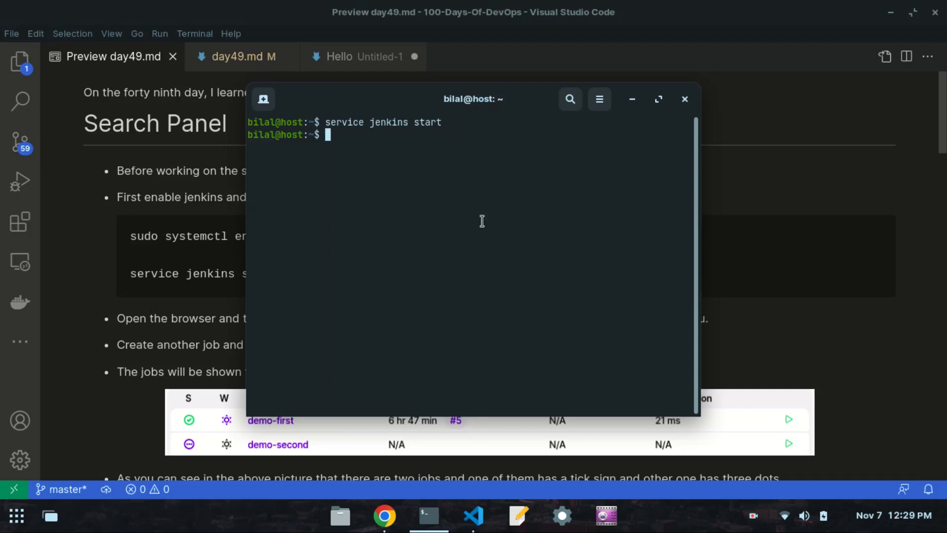
pyautogui.write('service jenkinst')
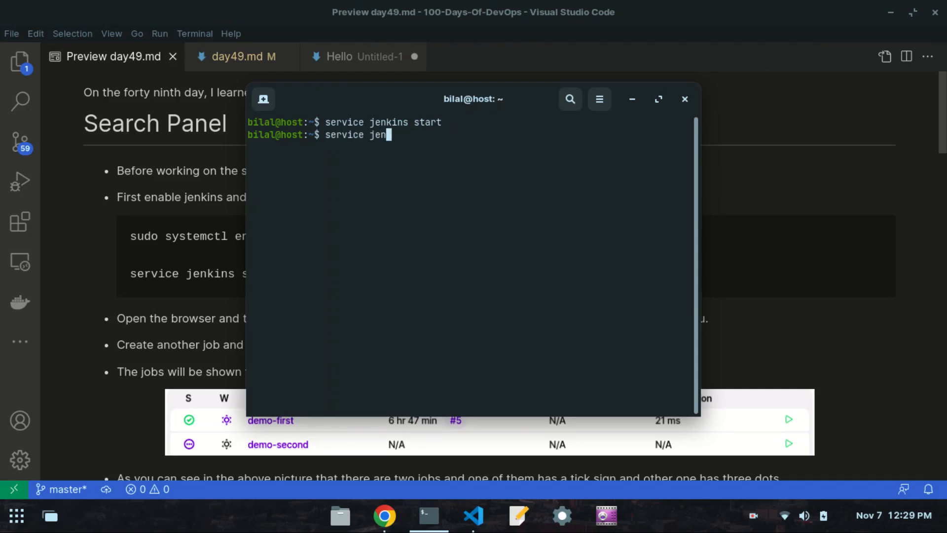
pyautogui.press('BackSpace')
pyautogui.press('BackSpace')
pyautogui.press('BackSpace')
pyautogui.write('ns sta')
pyautogui.press('BackSpace')
pyautogui.press('BackSpace')
pyautogui.press('BackSpace')
pyautogui.write('status')
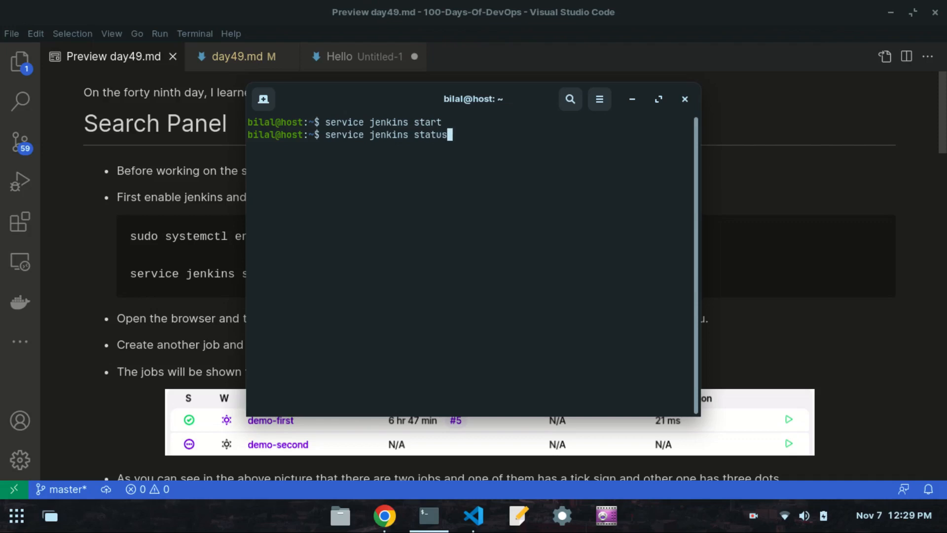
pyautogui.press('Return')
# - Quit the service status output and clear the terminal
pyautogui.moveTo(408, 169); pyautogui.dragTo(277, 171)
pyautogui.click(278, 171)
pyautogui.write('qclear')
pyautogui.press('Return')
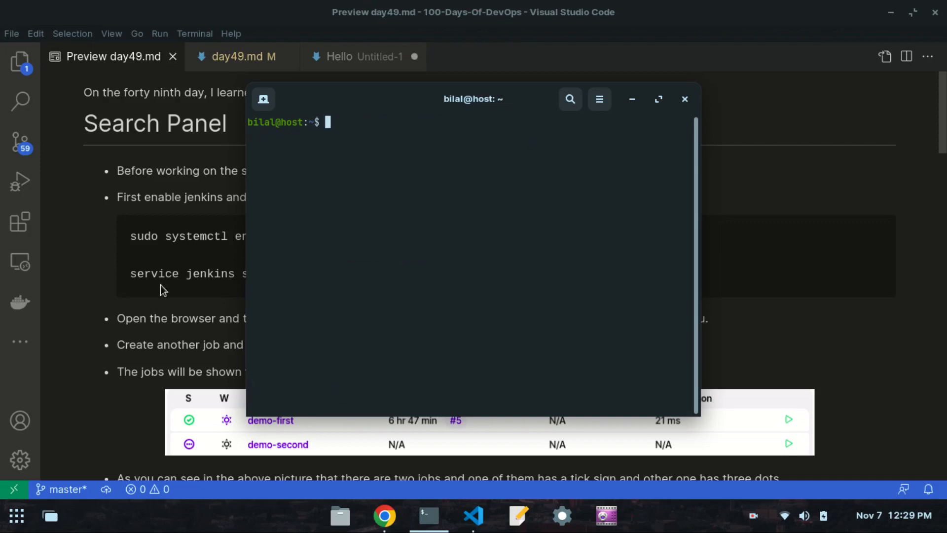
pyautogui.click(153, 265)
pyautogui.moveTo(310, 274); pyautogui.dragTo(127, 238)
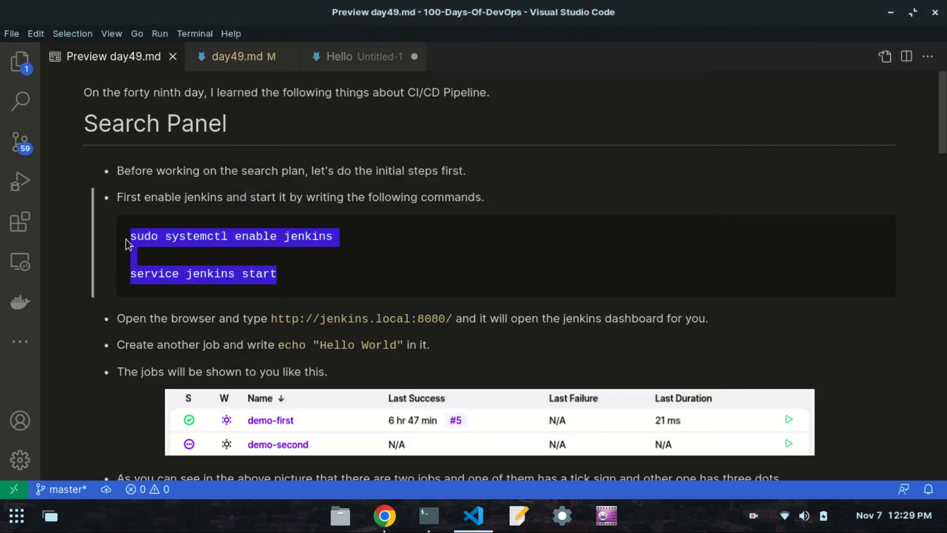
pyautogui.click(127, 238)
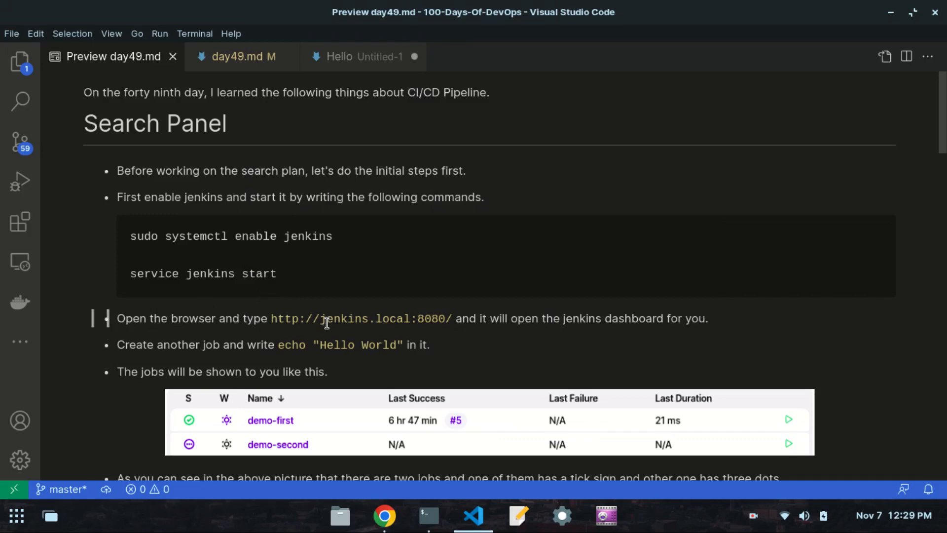
pyautogui.moveTo(452, 319); pyautogui.dragTo(271, 318)
pyautogui.rightClick(296, 320)
pyautogui.click(342, 347)
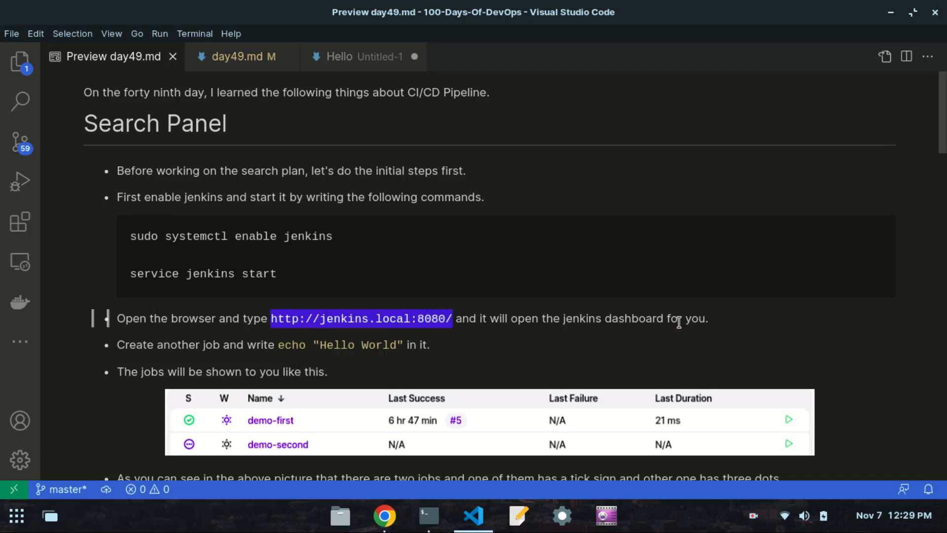
pyautogui.click(385, 516)
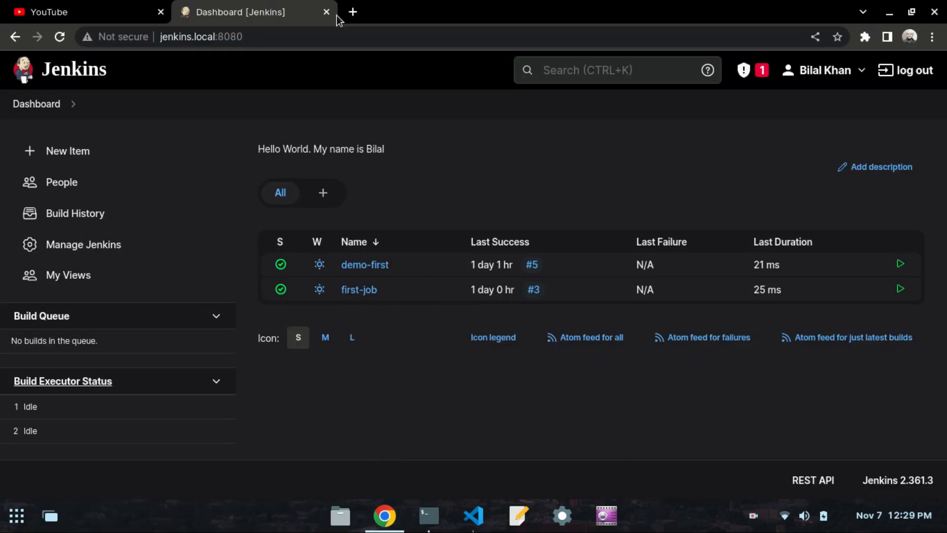
pyautogui.click(295, 39)
pyautogui.press('BackSpace')
pyautogui.hotkey('ctrl', 'v')
pyautogui.press('Return')
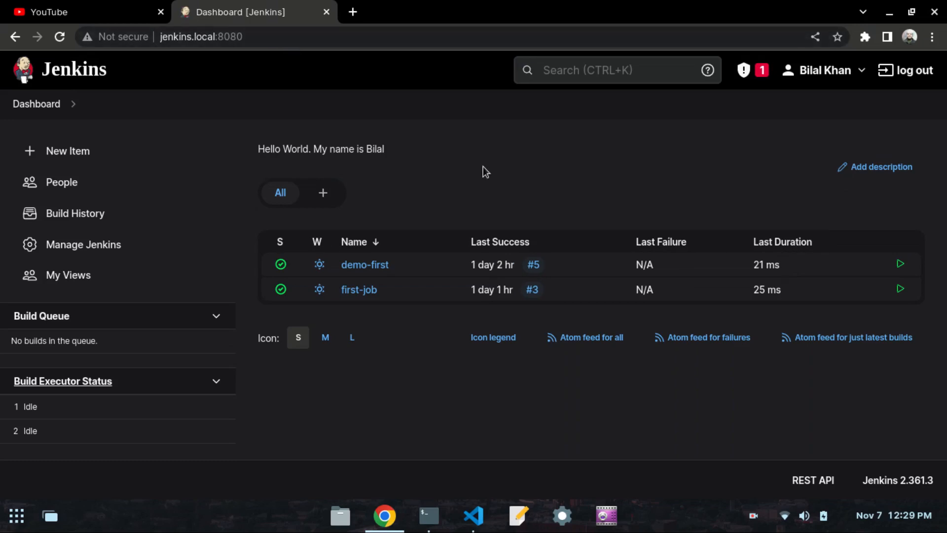
# - Glance at the notes again, view the Manage Jenkins page in Chrome and go back to the dashboard
pyautogui.click(472, 516)
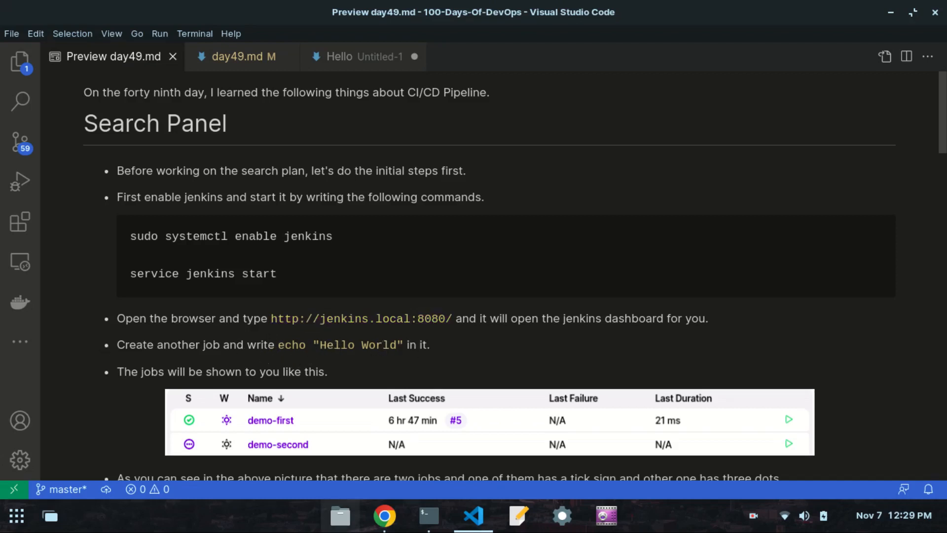
pyautogui.click(384, 515)
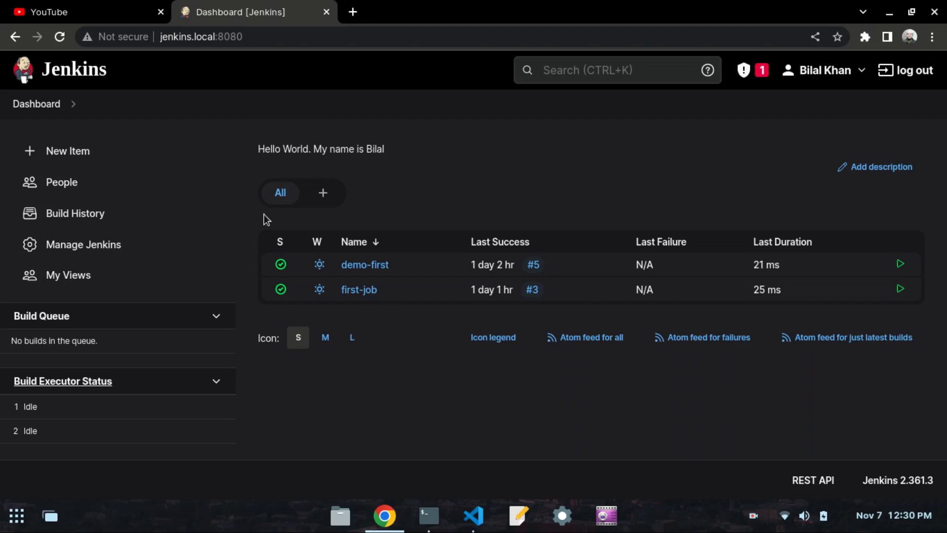
pyautogui.click(73, 246)
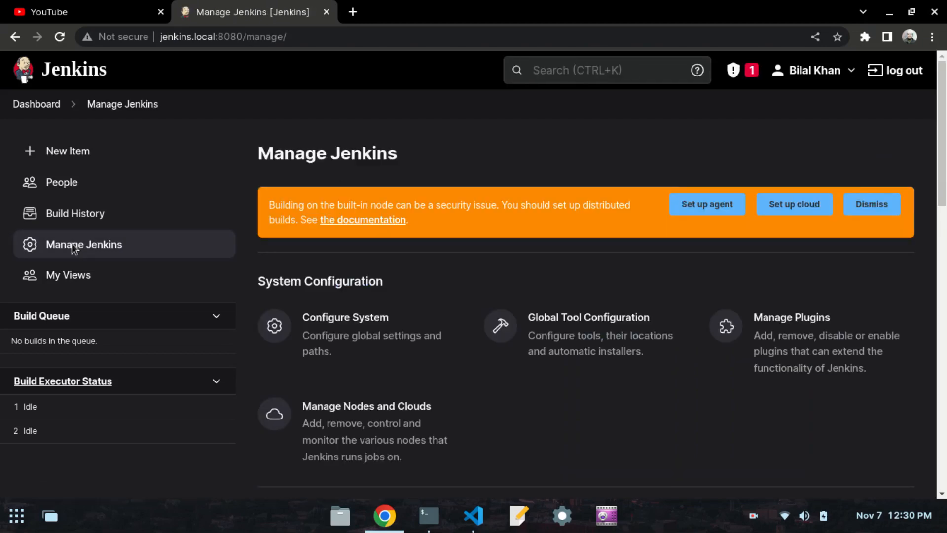
pyautogui.click(34, 104)
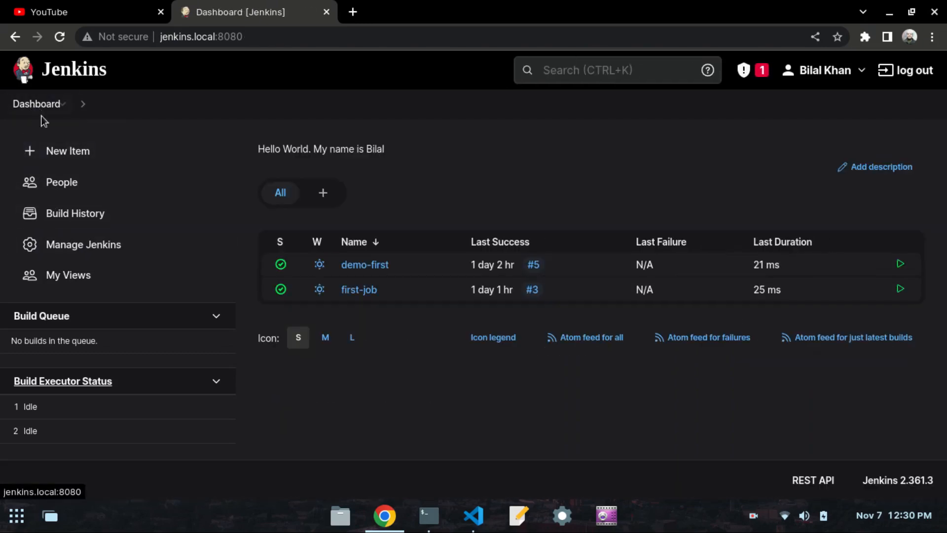
# - Create a new Freestyle project named second-job
pyautogui.click(77, 152)
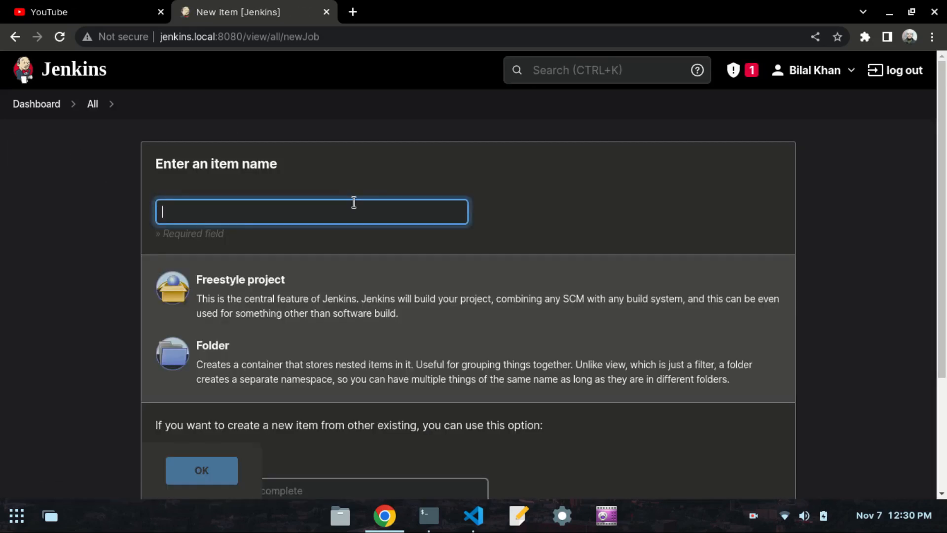
pyautogui.click(241, 211)
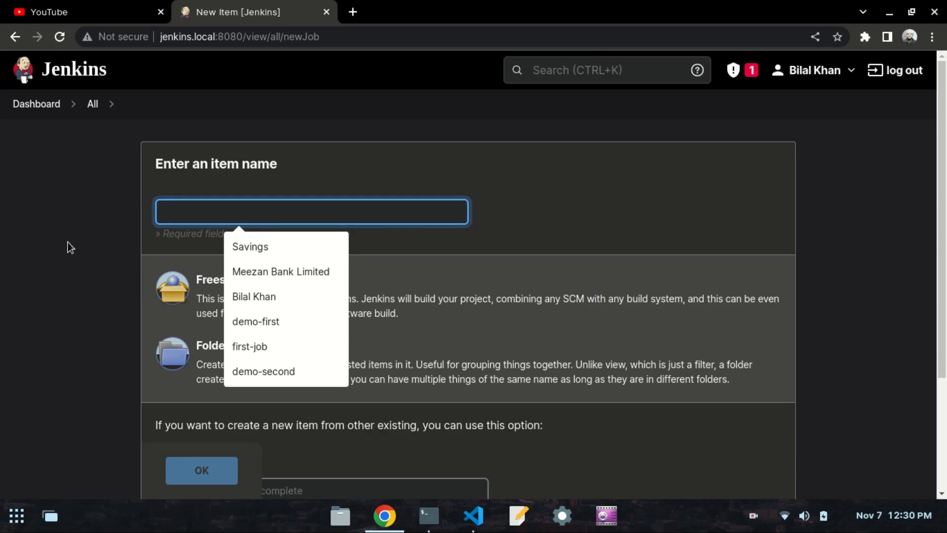
pyautogui.write('second')
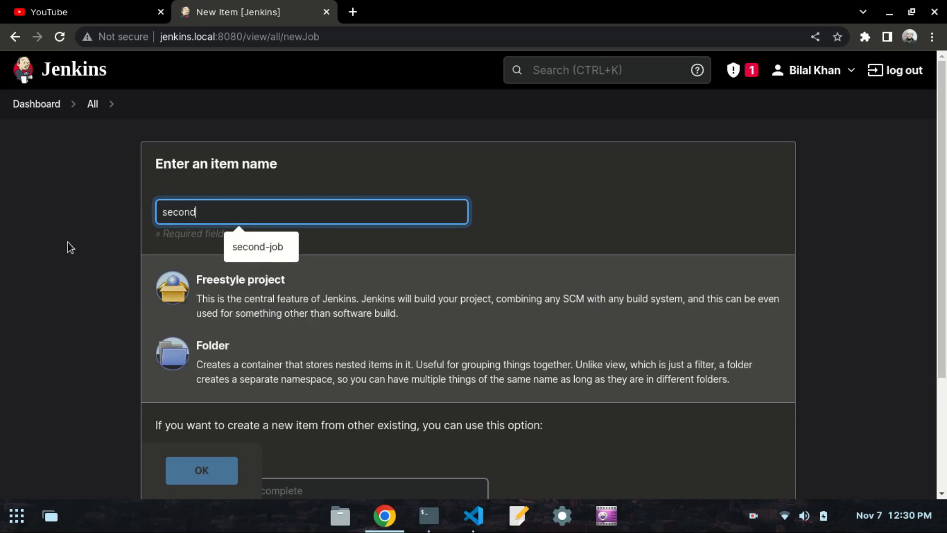
pyautogui.press('Down')
pyautogui.press('Return')
pyautogui.click(84, 227)
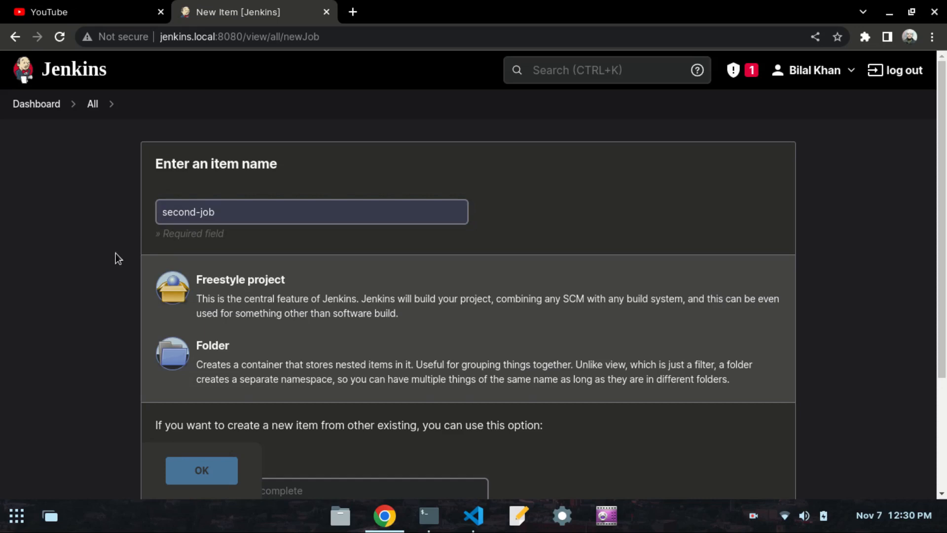
pyautogui.scroll(-3, 116, 253)
pyautogui.click(217, 151)
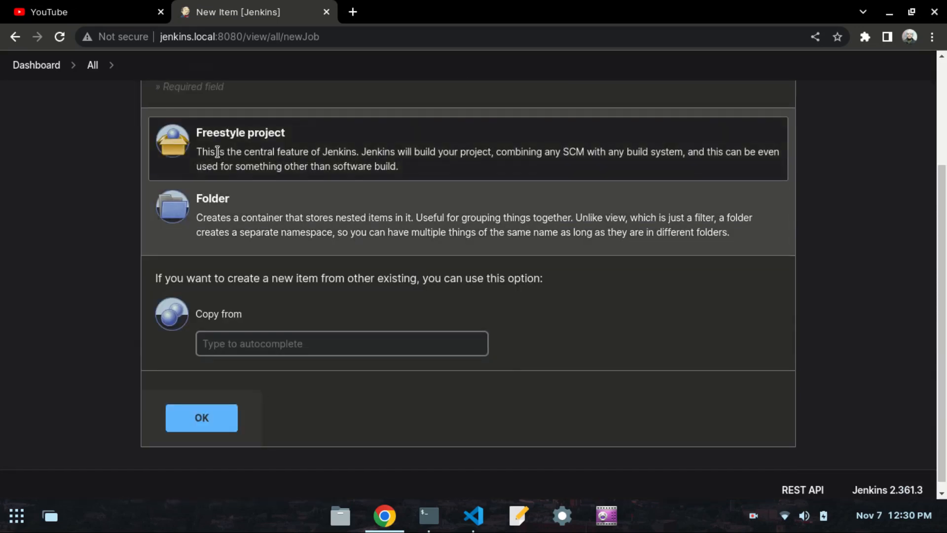
pyautogui.click(224, 419)
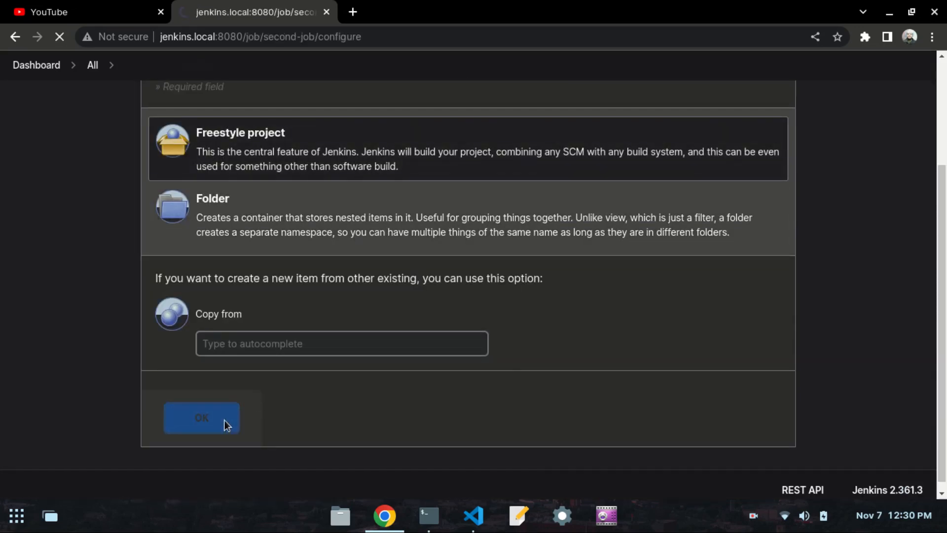
# - Add an Execute shell build step with the command echo "Hello World" to second-job and save the configuration
pyautogui.scroll(-15, 405, 282)
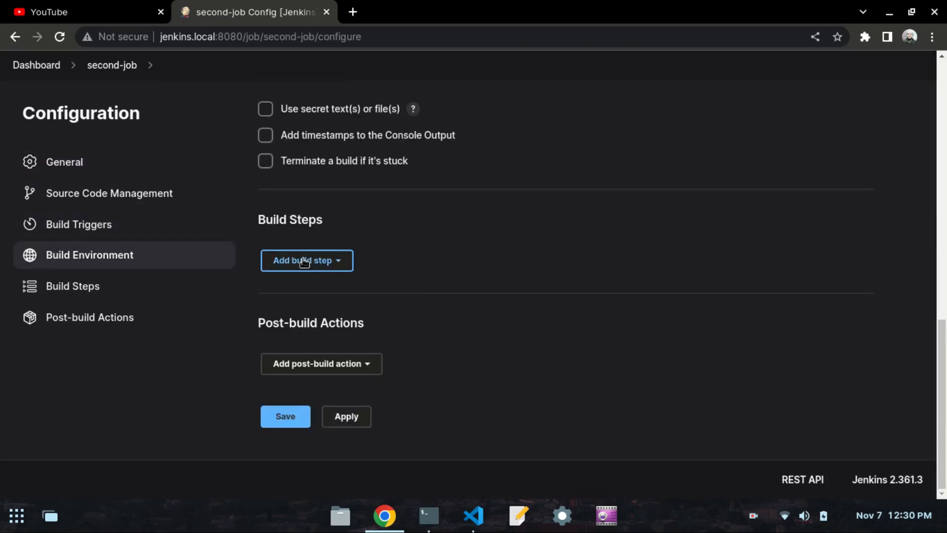
pyautogui.click(320, 264)
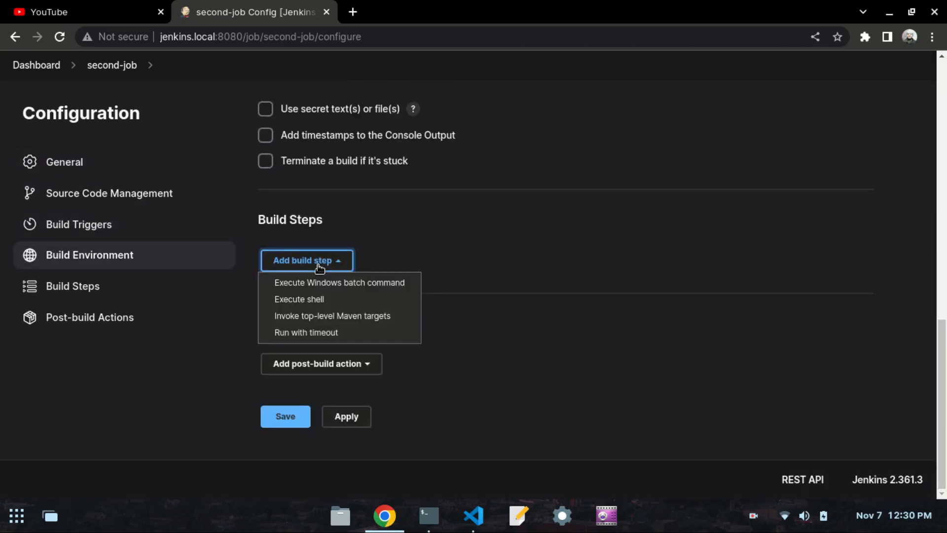
pyautogui.click(309, 299)
pyautogui.click(381, 358)
pyautogui.write('e')
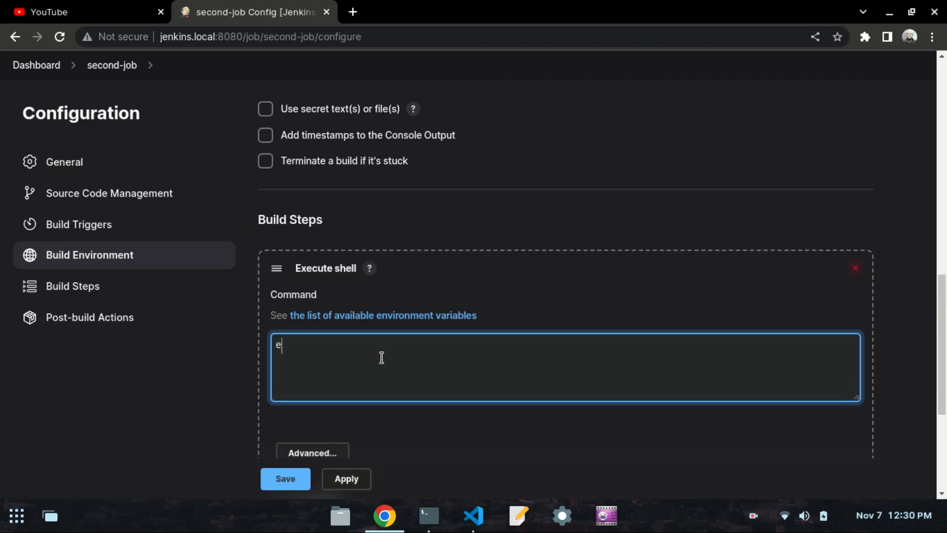
pyautogui.write('cho "hell')
pyautogui.write('llo World')
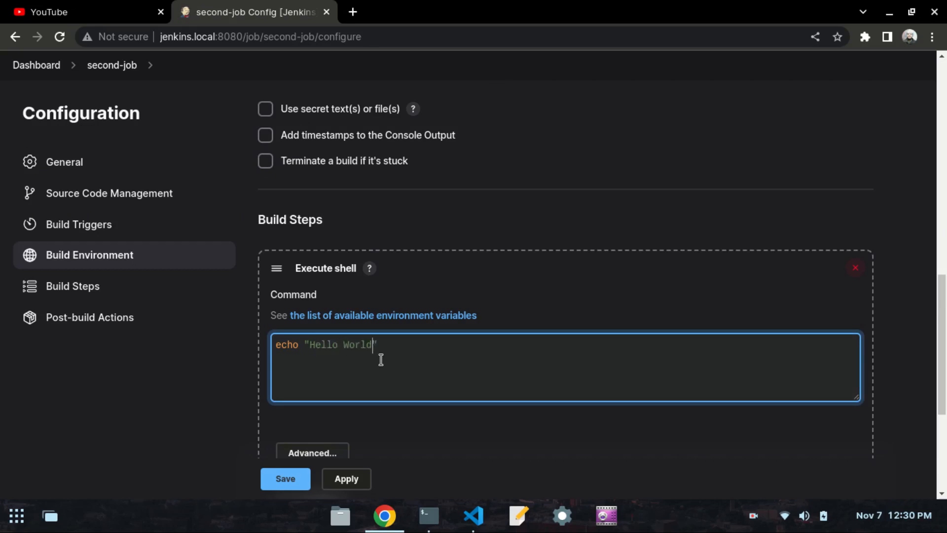
pyautogui.scroll(-3, 280, 350)
pyautogui.click(353, 478)
pyautogui.click(285, 478)
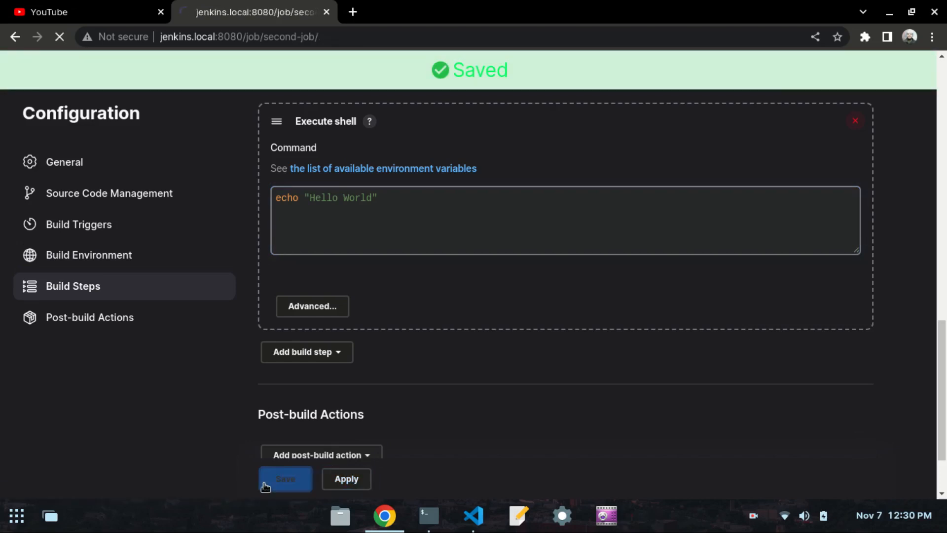
# - Return to the dashboard, build second-job and reload the page to refresh the job list
pyautogui.click(39, 105)
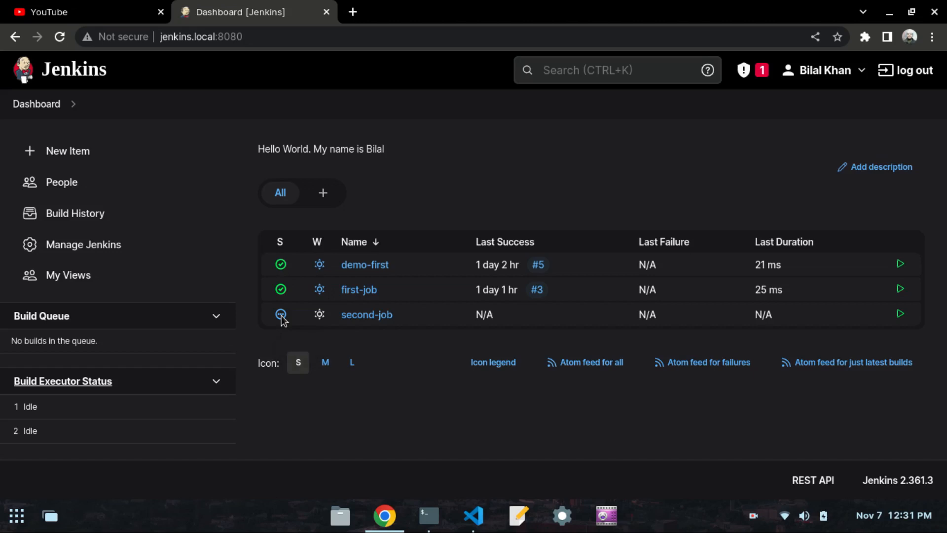
pyautogui.click(401, 316)
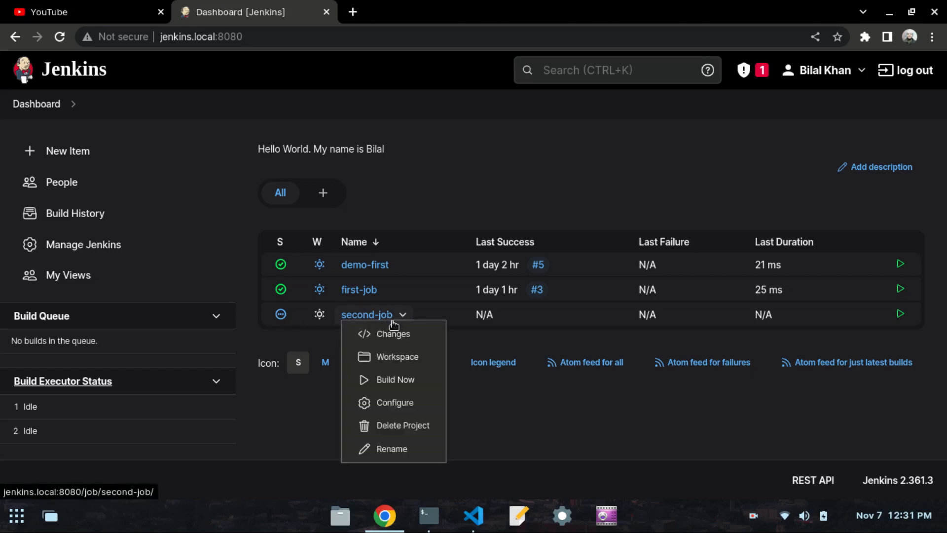
pyautogui.click(396, 381)
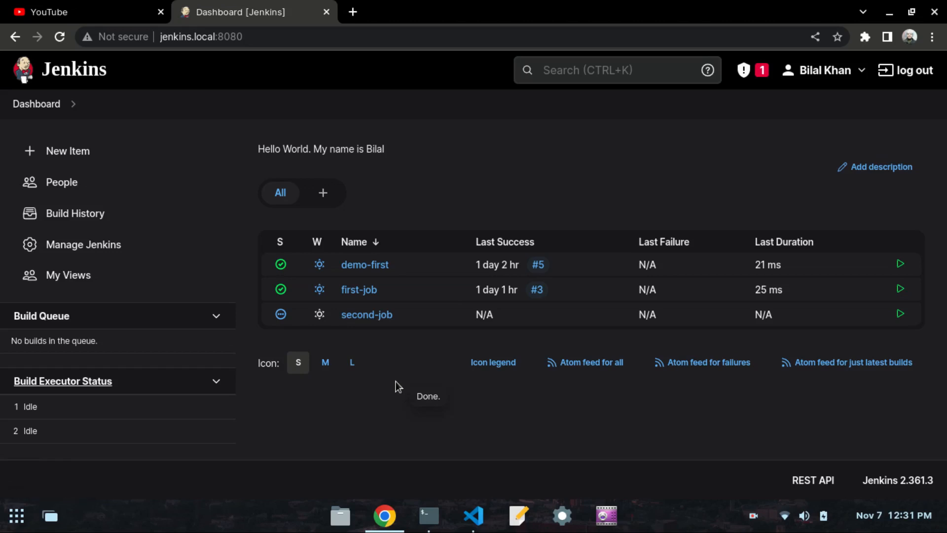
pyautogui.click(58, 37)
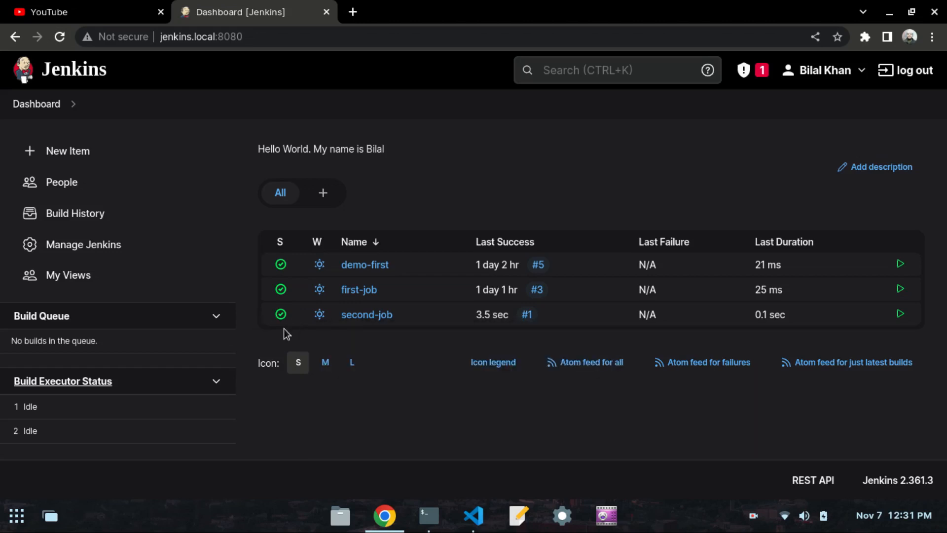
# - Open second-job and examine the console output of build #1, including the echoed text and the finish status
pyautogui.click(402, 315)
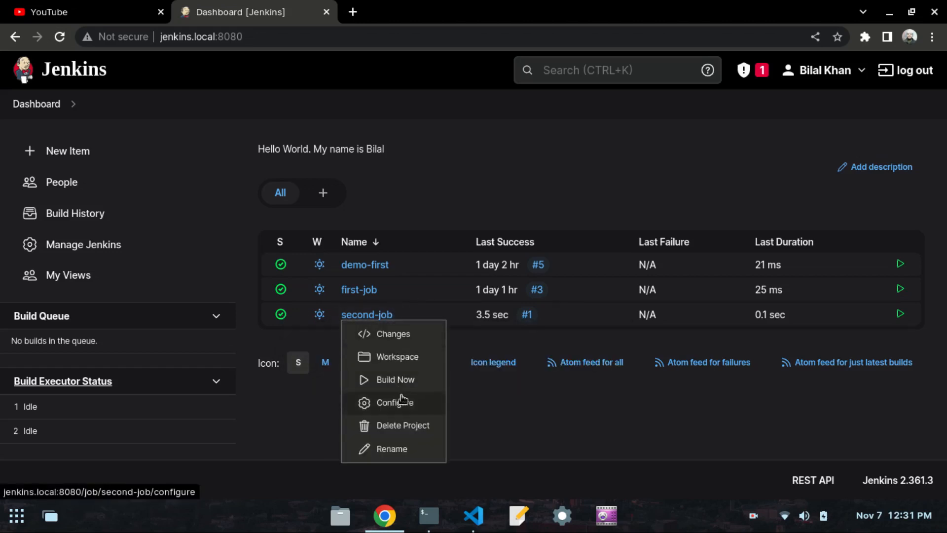
pyautogui.moveTo(326, 292)
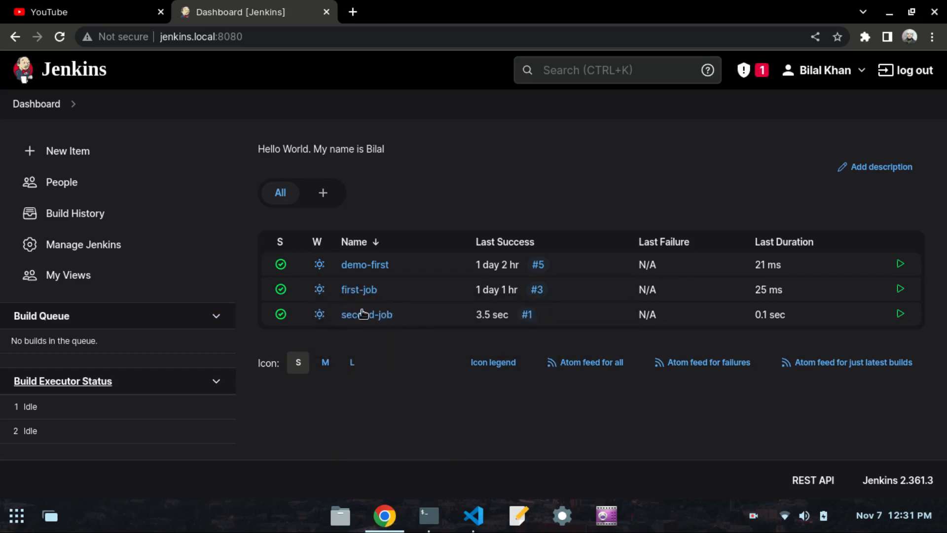
pyautogui.click(365, 314)
pyautogui.scroll(-1, 103, 311)
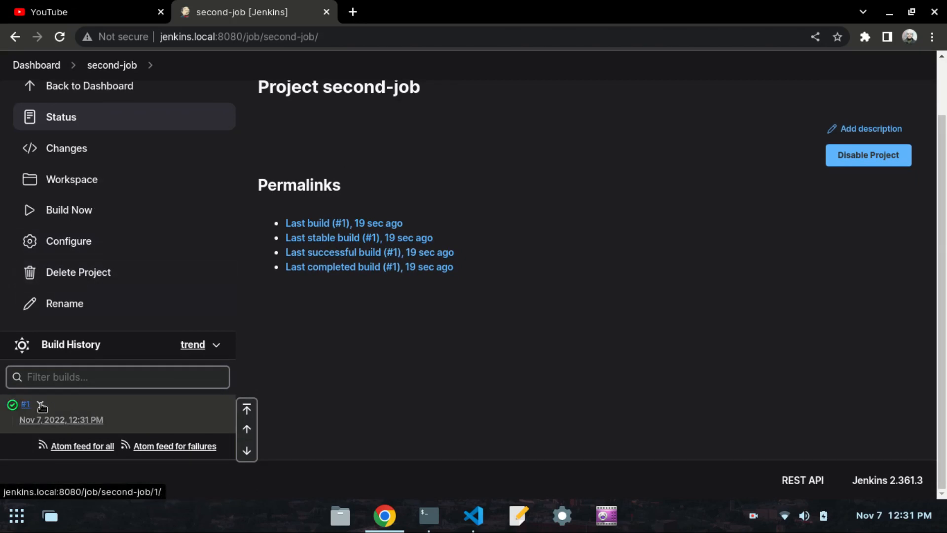
pyautogui.click(43, 406)
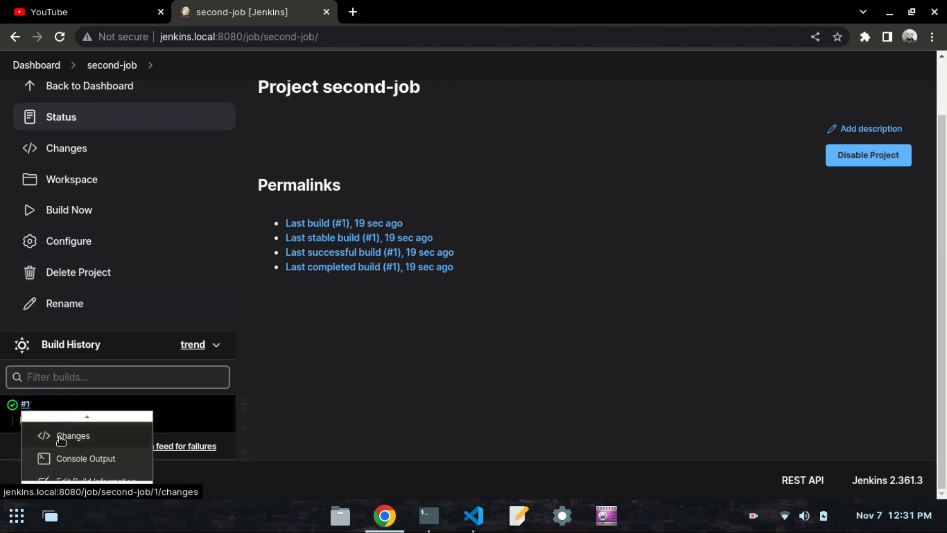
pyautogui.click(74, 457)
pyautogui.moveTo(370, 272); pyautogui.dragTo(267, 276)
pyautogui.click(313, 286)
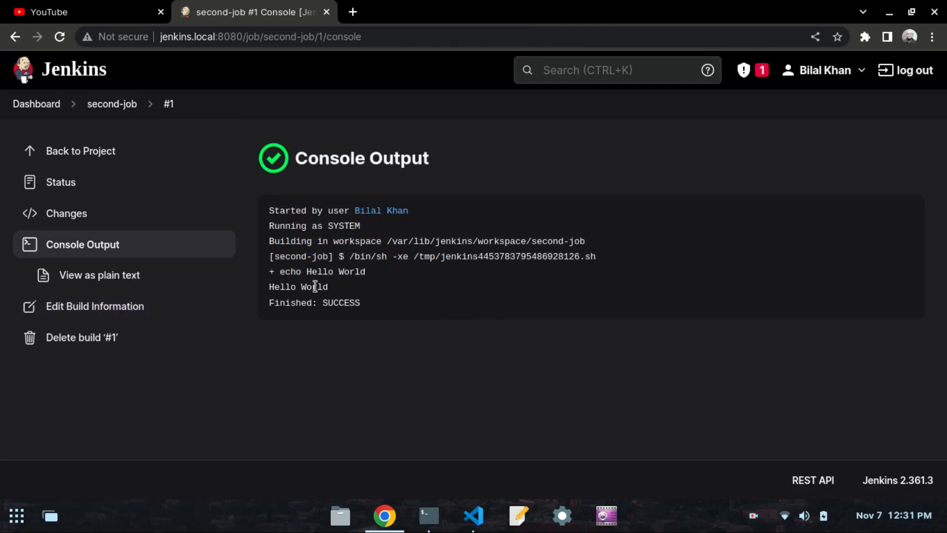
pyautogui.moveTo(335, 291); pyautogui.dragTo(266, 293)
pyautogui.moveTo(361, 305); pyautogui.dragTo(275, 300)
pyautogui.click(275, 300)
# - Read the notes on the job list's status signs in VS Code and return to the Jenkins dashboard in Chrome
pyautogui.click(473, 515)
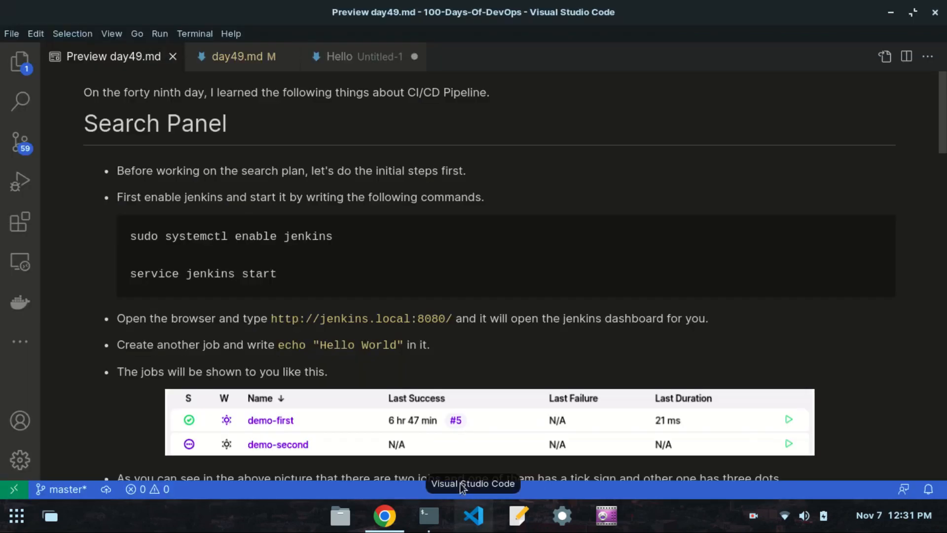
pyautogui.scroll(-1, 235, 265)
pyautogui.scroll(-5, 235, 265)
pyautogui.scroll(1, 235, 265)
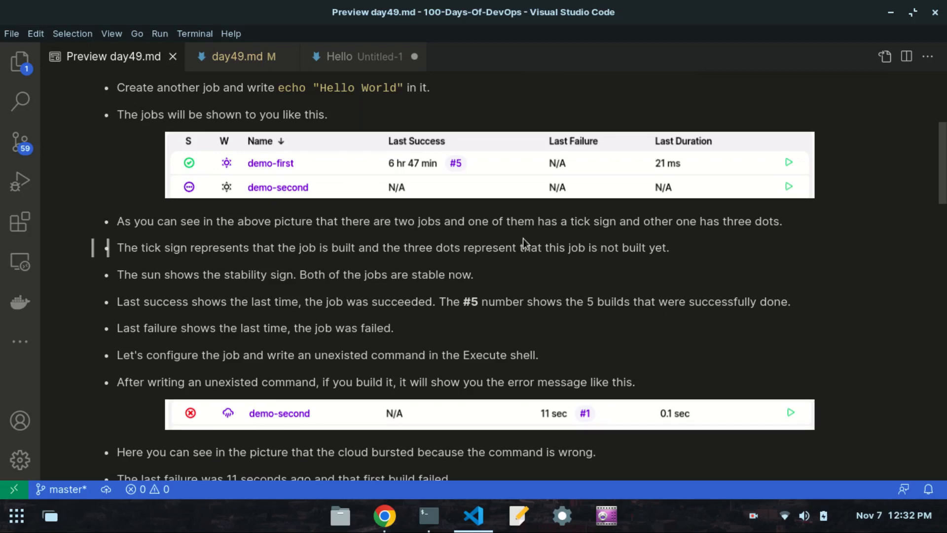
pyautogui.click(385, 516)
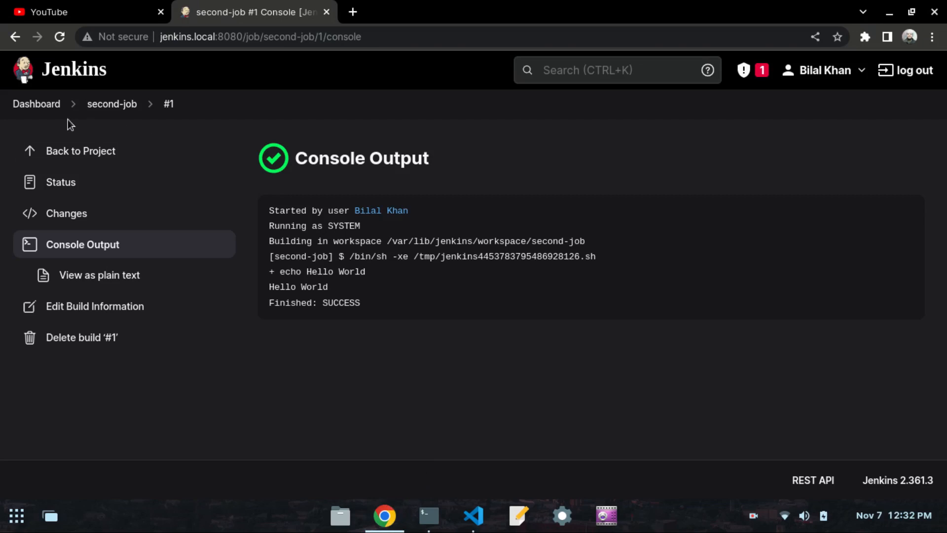
pyautogui.click(47, 105)
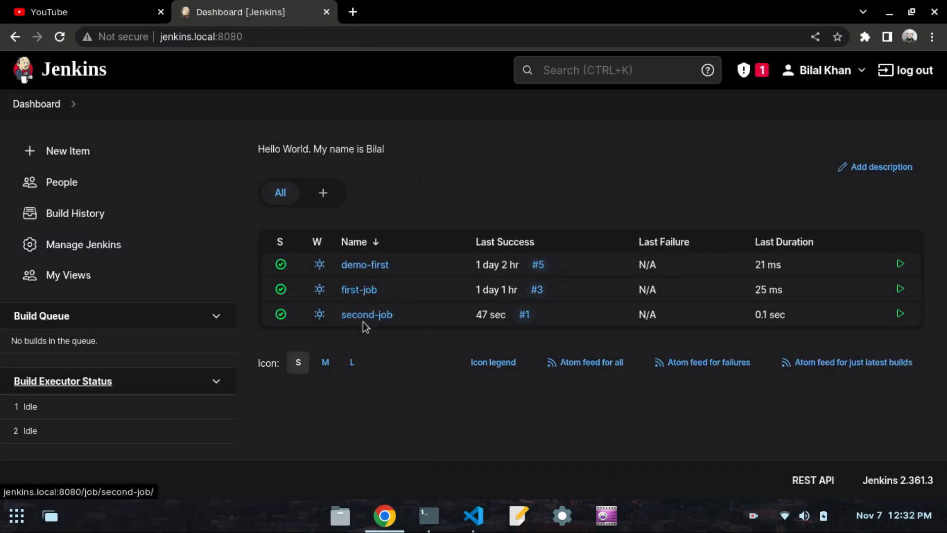
# - Glance at the notes in VS Code and view the build stability details of second-job and demo-first on the dashboard in Chrome
pyautogui.click(387, 517)
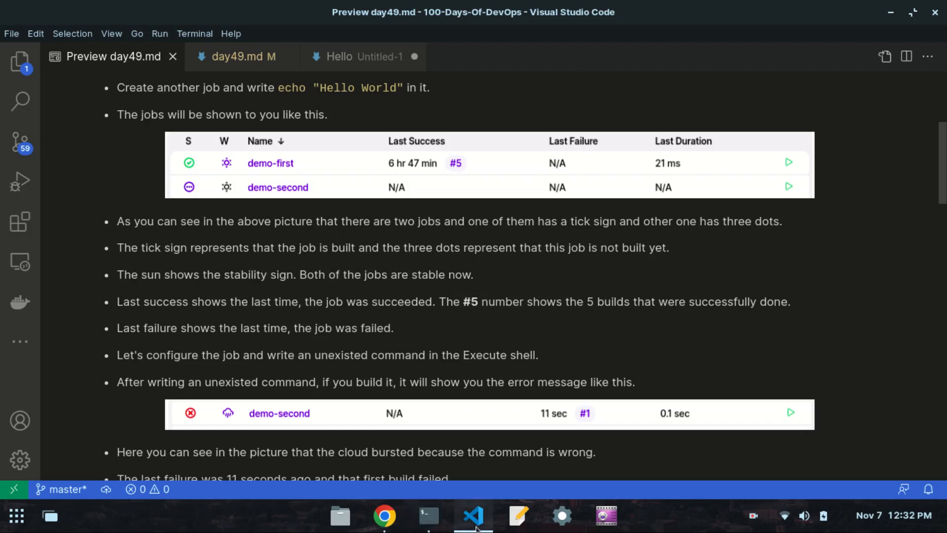
pyautogui.click(385, 516)
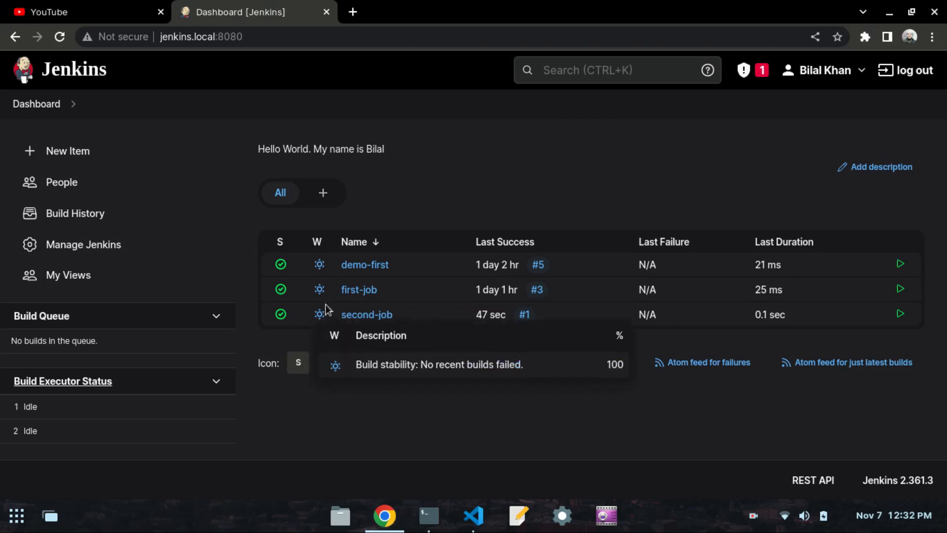
pyautogui.moveTo(310, 324)
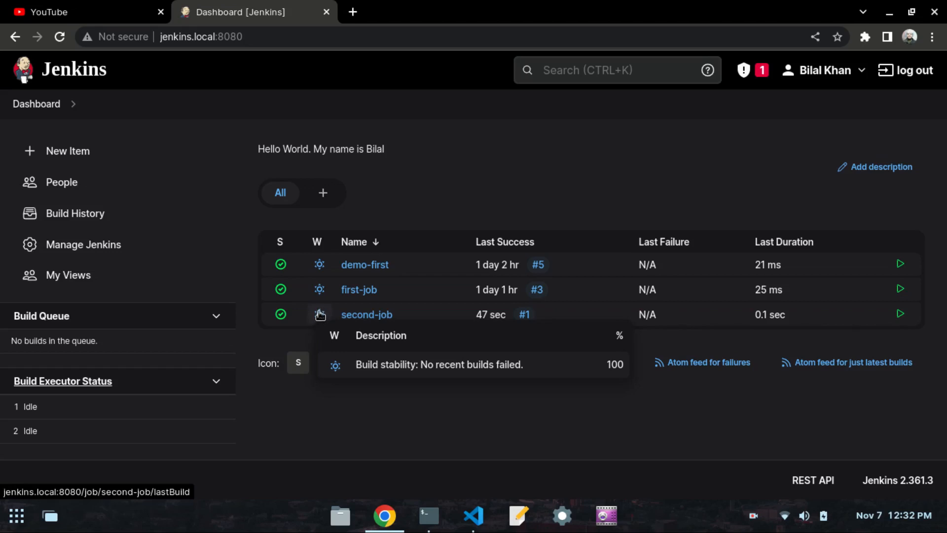
pyautogui.moveTo(319, 268)
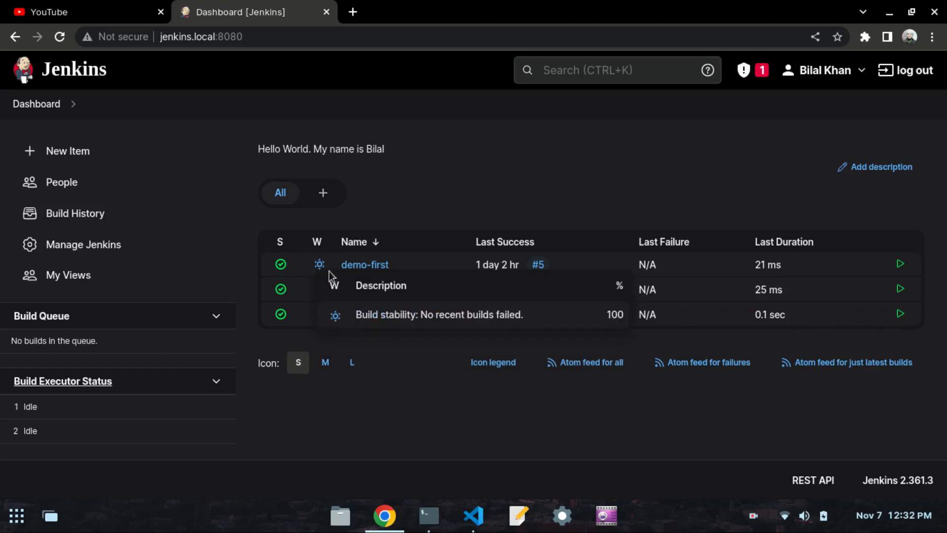
# - Read the Last success note in VS Code, examine each job's Last Success time in Chrome and reload the dashboard
pyautogui.click(473, 515)
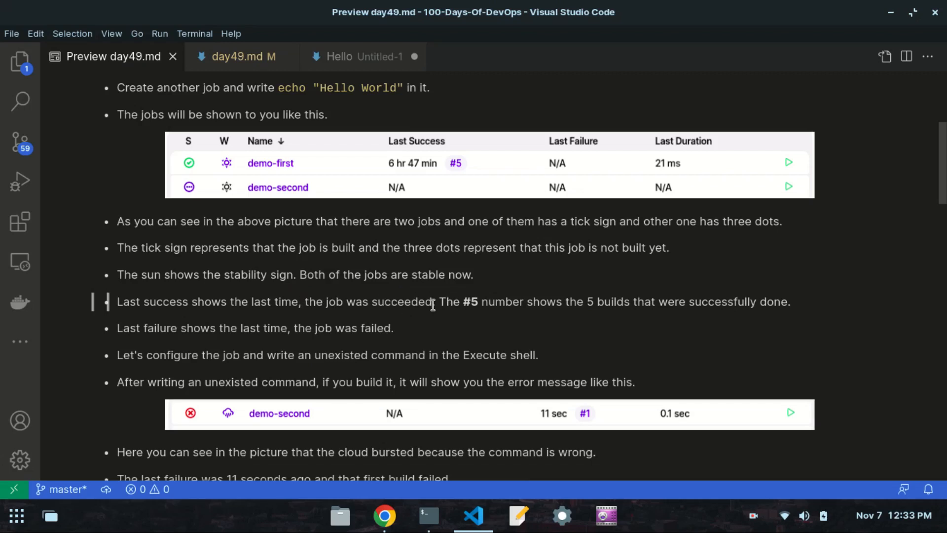
pyautogui.click(387, 517)
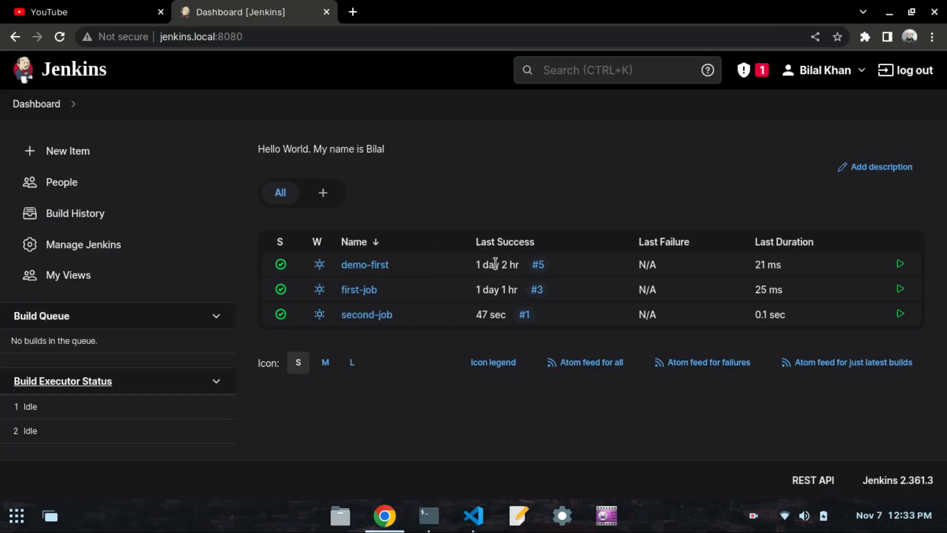
pyautogui.moveTo(475, 264); pyautogui.dragTo(517, 267)
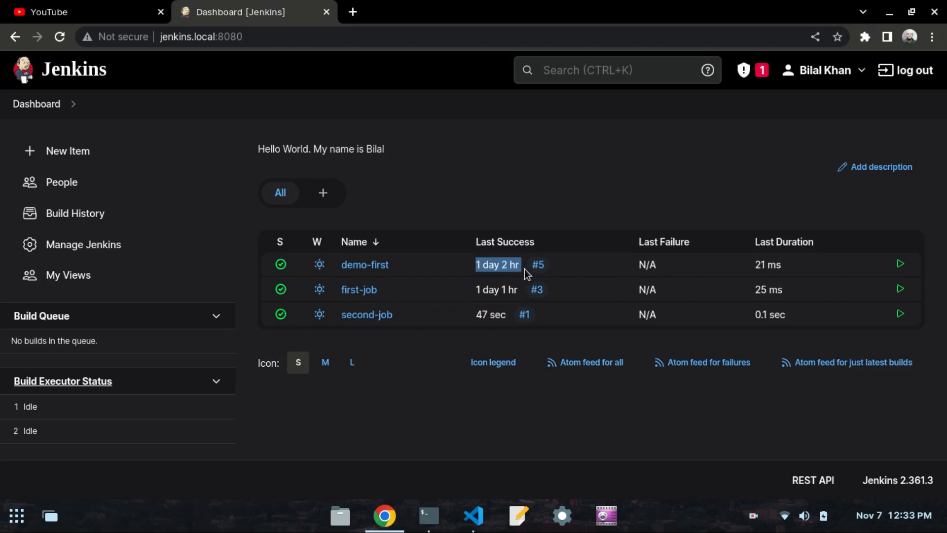
pyautogui.click(520, 272)
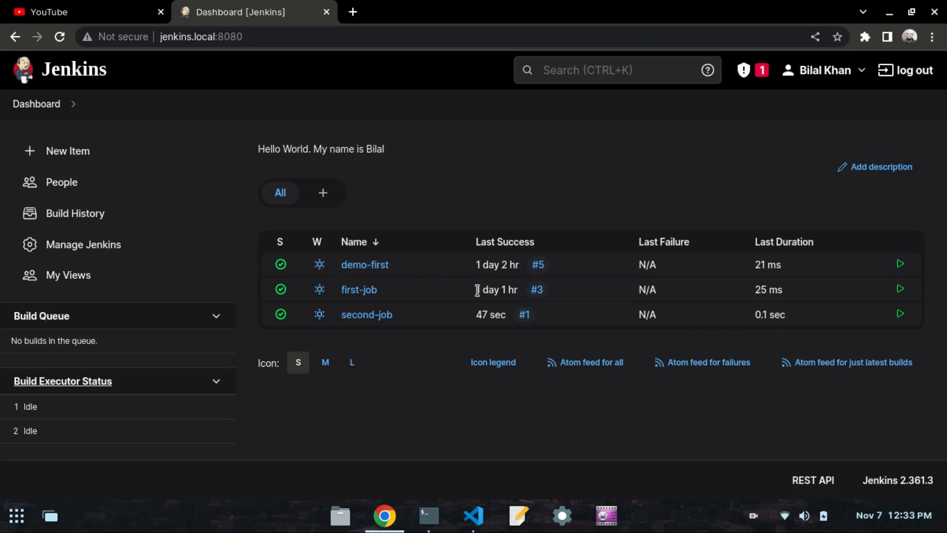
pyautogui.moveTo(477, 290); pyautogui.dragTo(508, 290)
pyautogui.click(518, 294)
pyautogui.moveTo(475, 318); pyautogui.dragTo(507, 317)
pyautogui.click(507, 316)
pyautogui.click(58, 45)
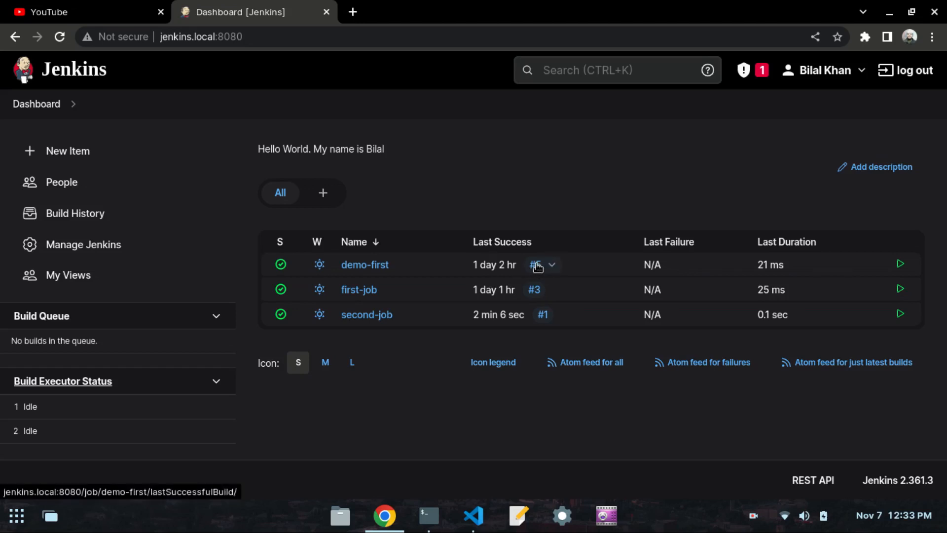
# - Examine the build histories of demo-first, first-job and second-job, returning to the dashboard after each
pyautogui.click(382, 267)
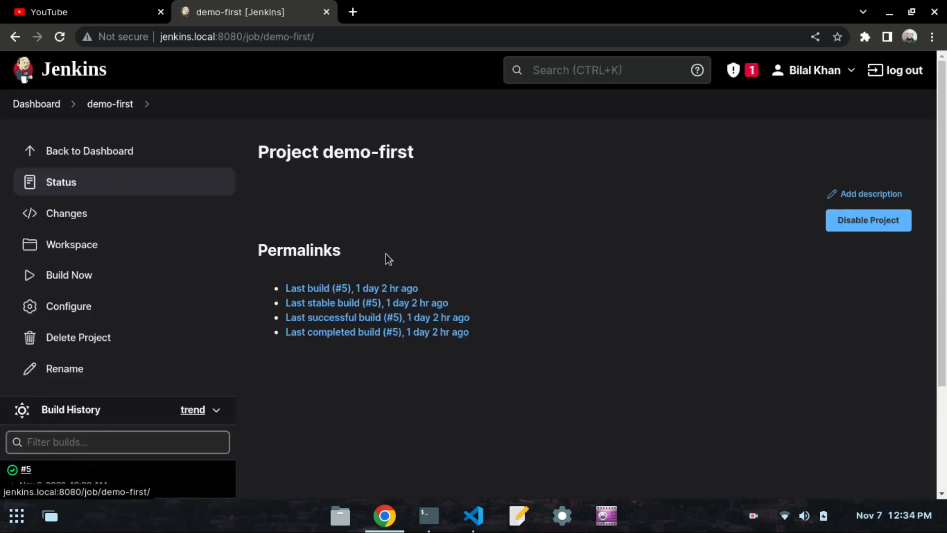
pyautogui.scroll(-3, 386, 253)
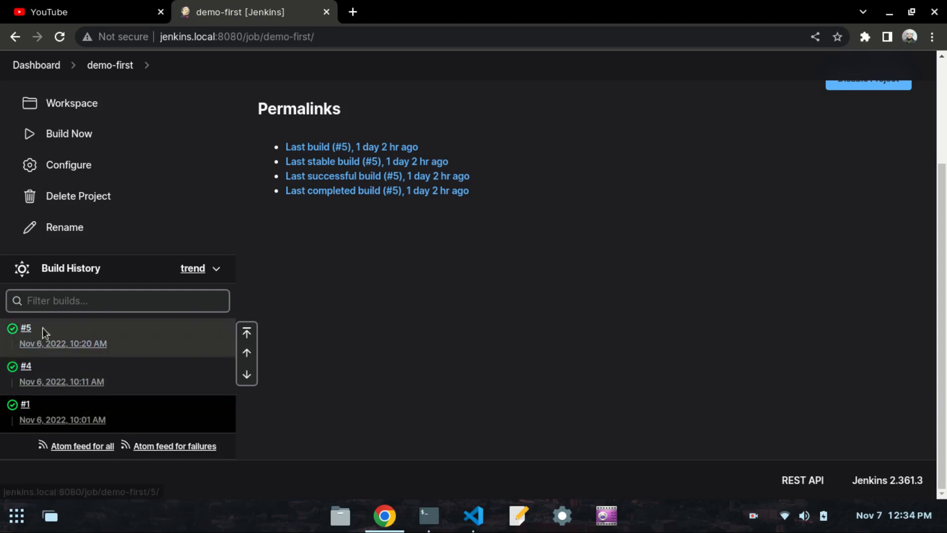
pyautogui.click(30, 65)
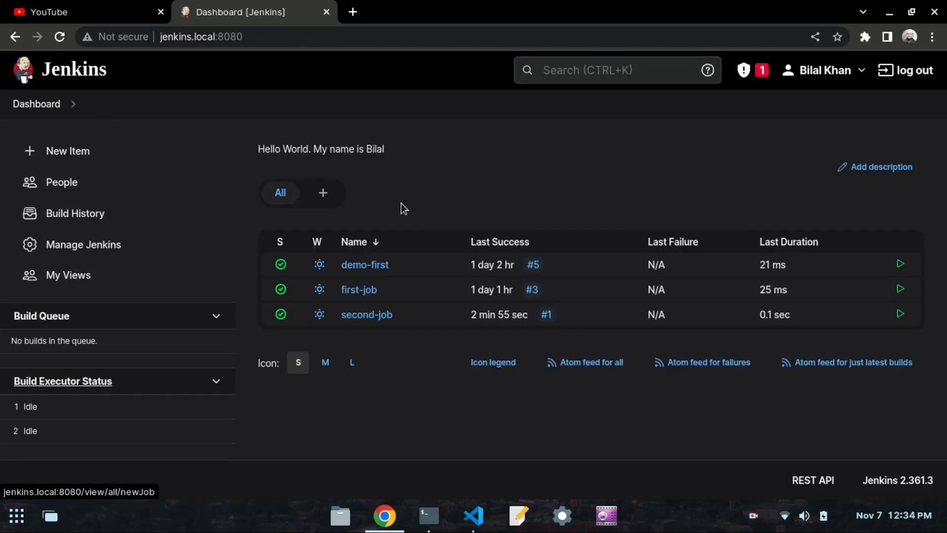
pyautogui.click(364, 294)
pyautogui.scroll(-2, 75, 407)
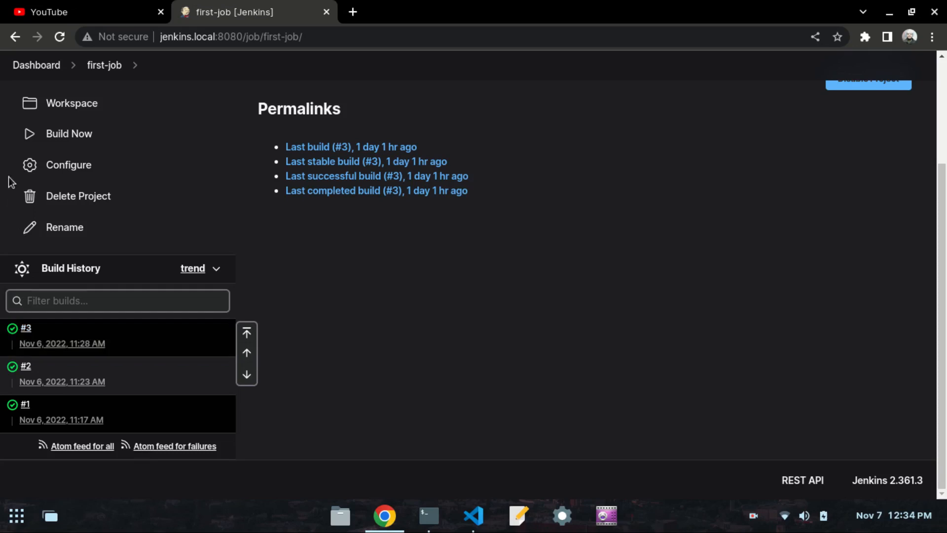
pyautogui.click(53, 62)
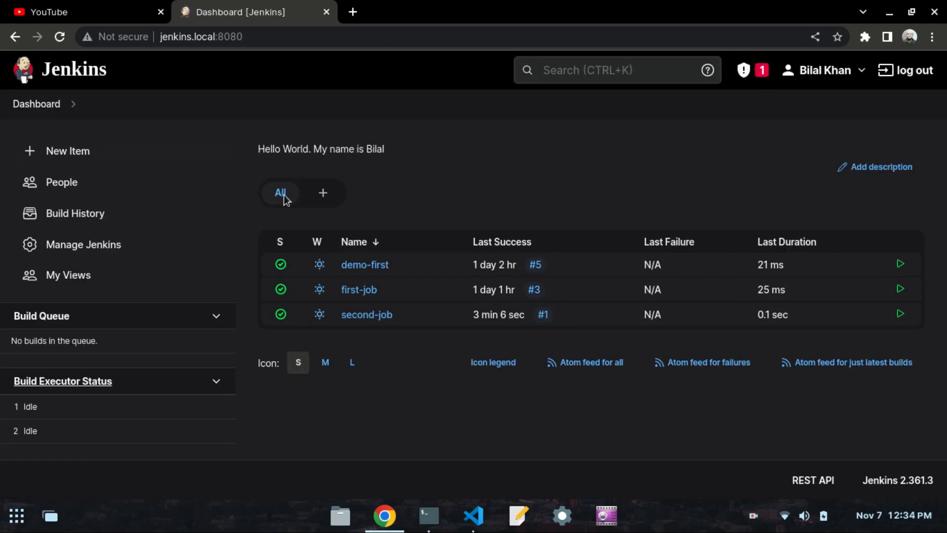
pyautogui.click(371, 315)
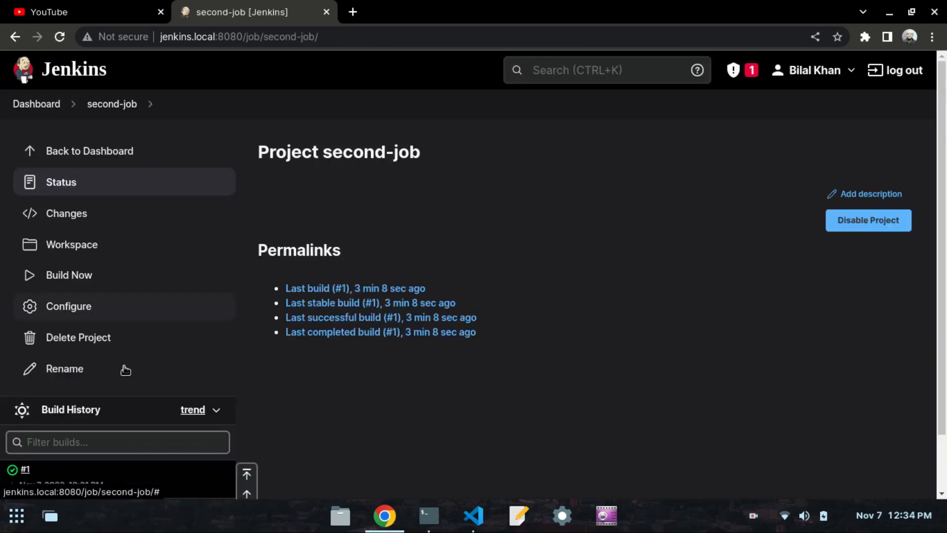
pyautogui.scroll(-2, 126, 370)
pyautogui.click(30, 65)
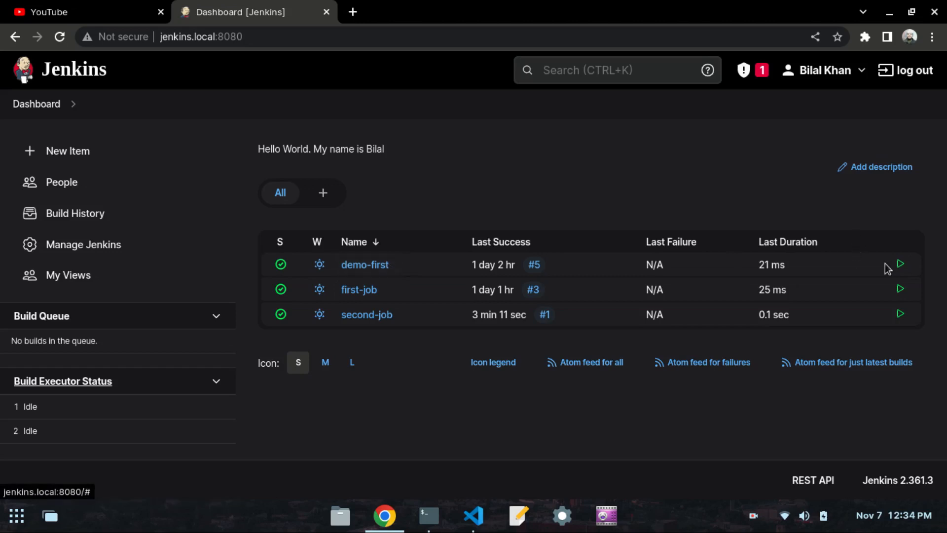
# - Read the notes on building with a nonexistent command in VS Code and open second-job's configuration in Chrome
pyautogui.click(474, 516)
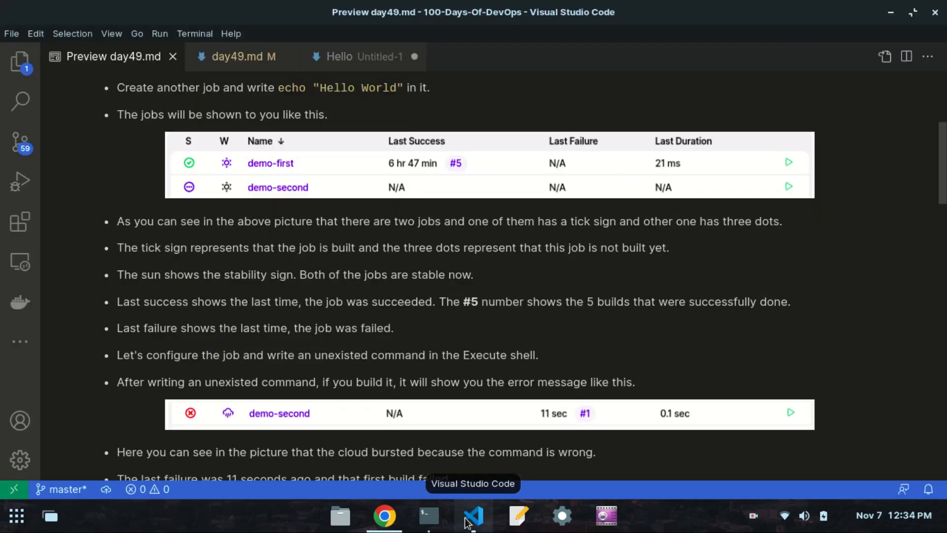
pyautogui.scroll(-3, 235, 296)
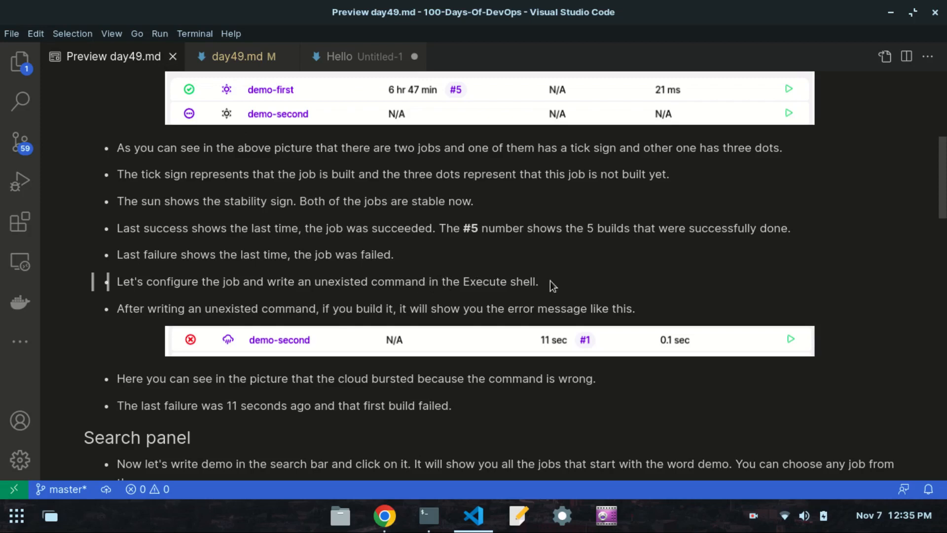
pyautogui.click(384, 515)
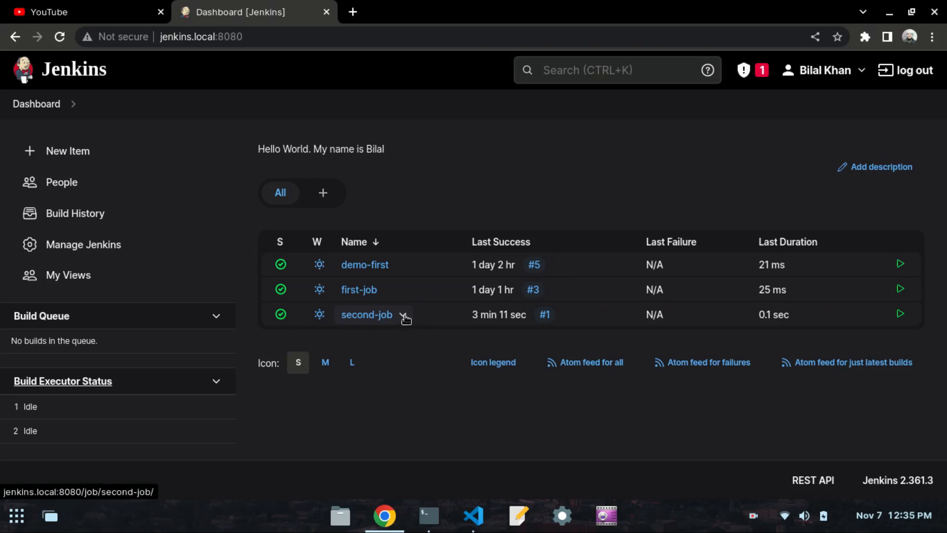
pyautogui.click(404, 316)
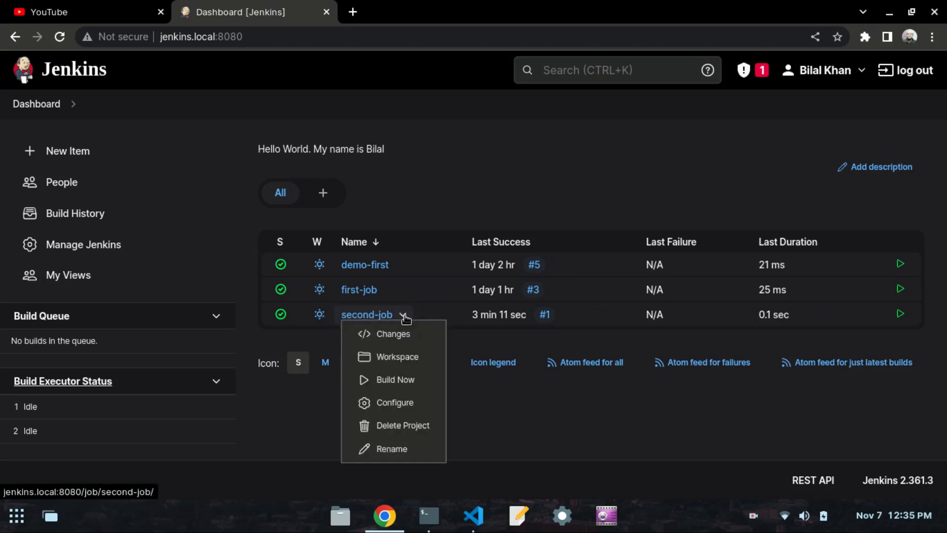
pyautogui.click(390, 407)
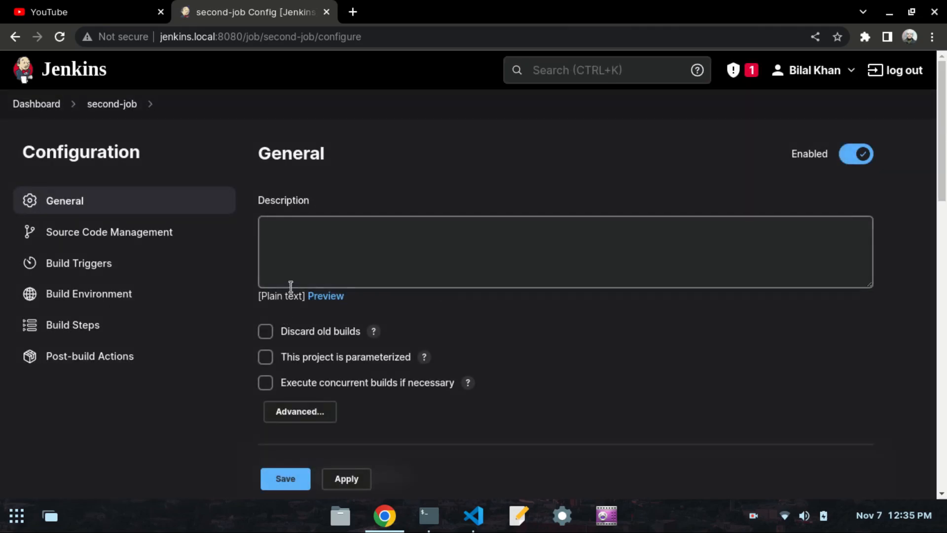
# - Add twitter as a second line below echo "Hello World" in second-job's Execute shell command
pyautogui.scroll(-15, 291, 287)
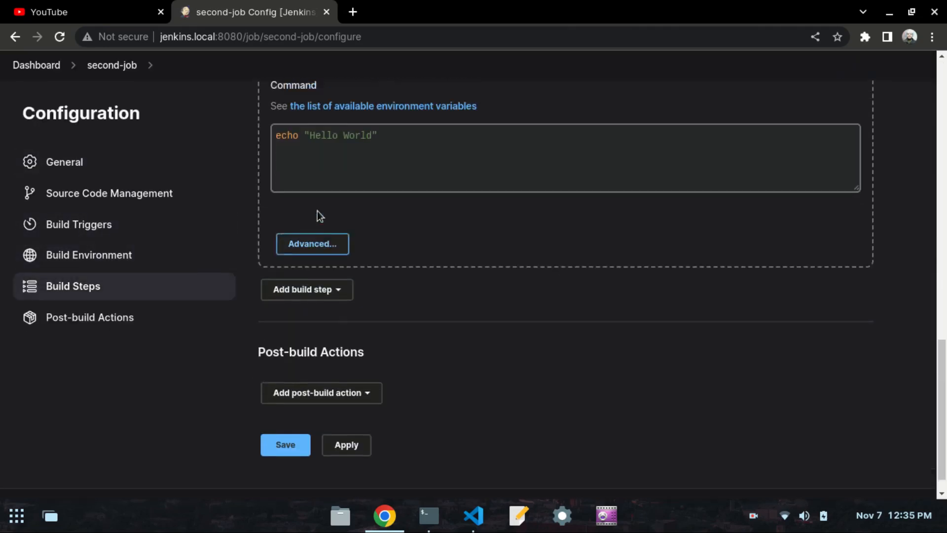
pyautogui.scroll(1, 318, 211)
pyautogui.moveTo(382, 187); pyautogui.dragTo(253, 183)
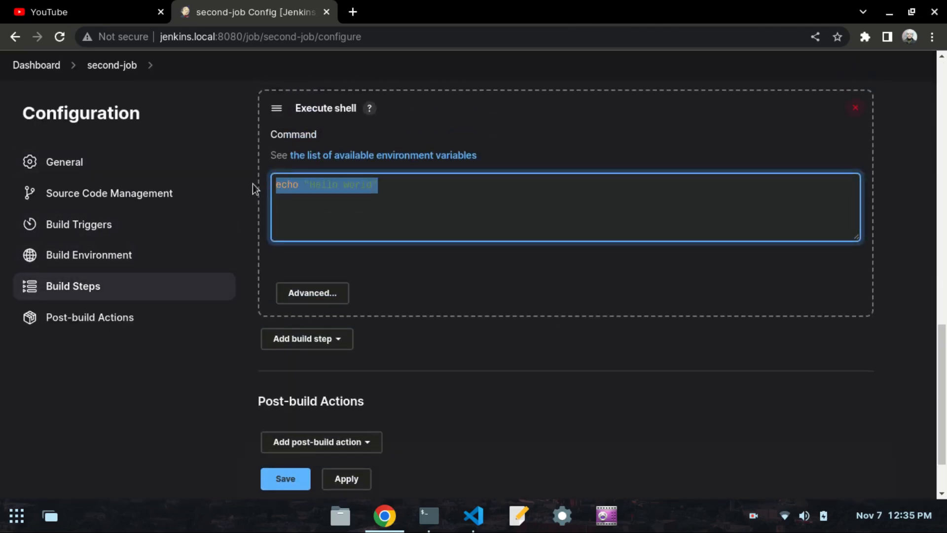
pyautogui.click(401, 191)
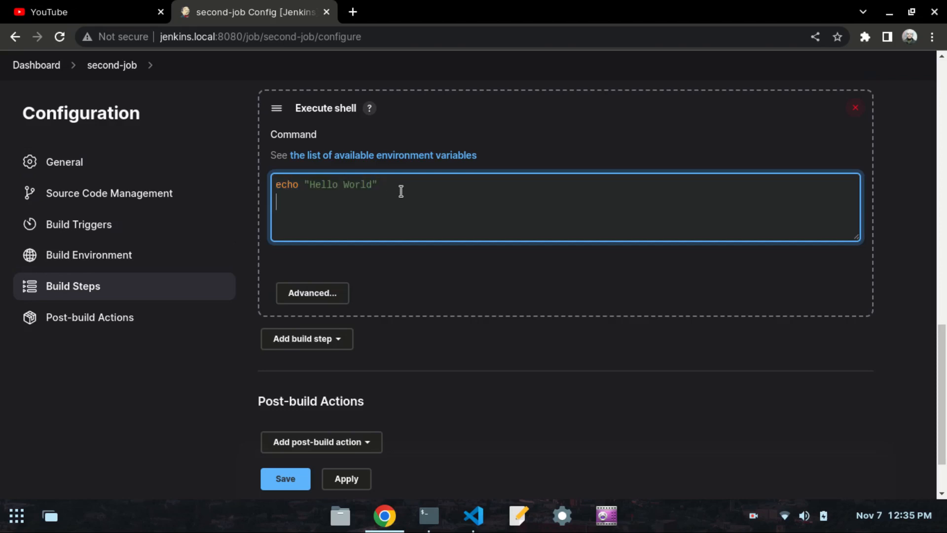
pyautogui.write('twitter')
pyautogui.moveTo(313, 200); pyautogui.dragTo(267, 205)
pyautogui.click(254, 226)
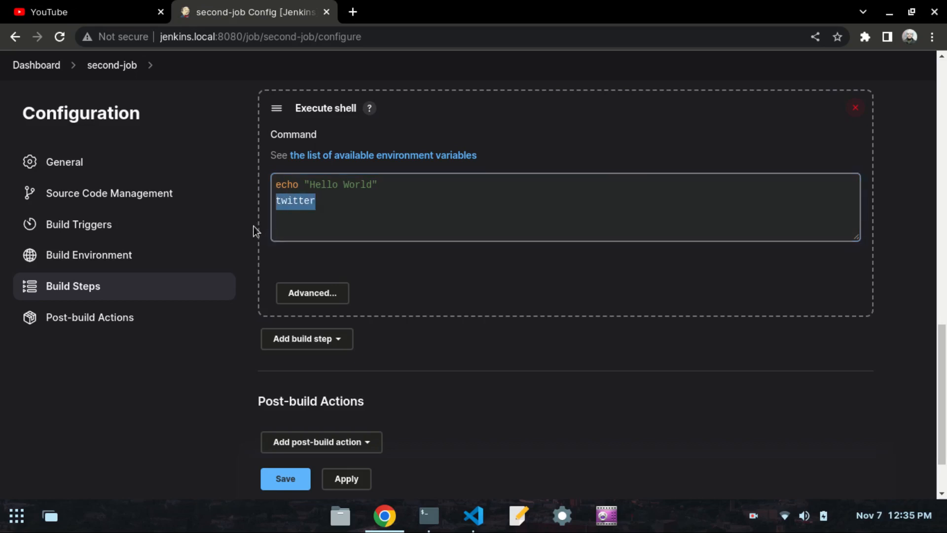
pyautogui.click(293, 205)
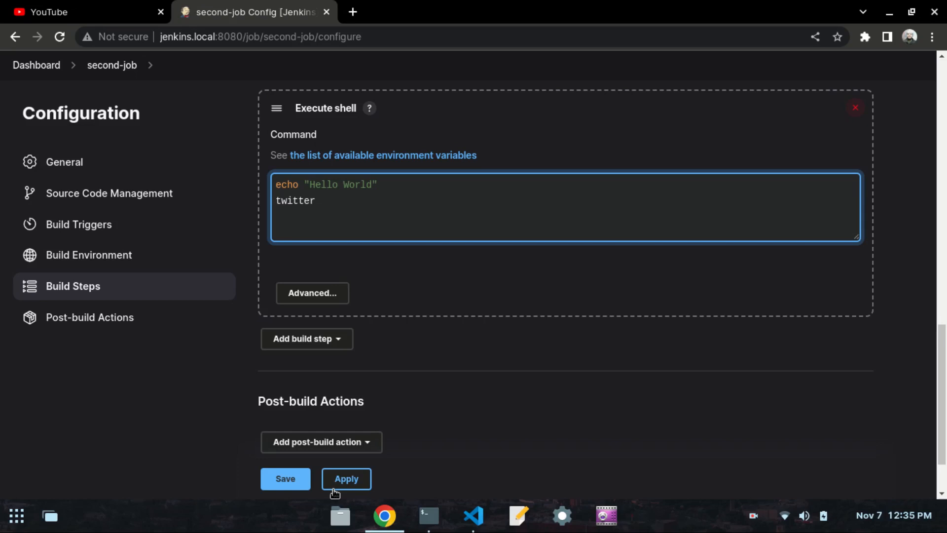
# - Apply and save second-job's configuration, then return to the dashboard
pyautogui.click(343, 486)
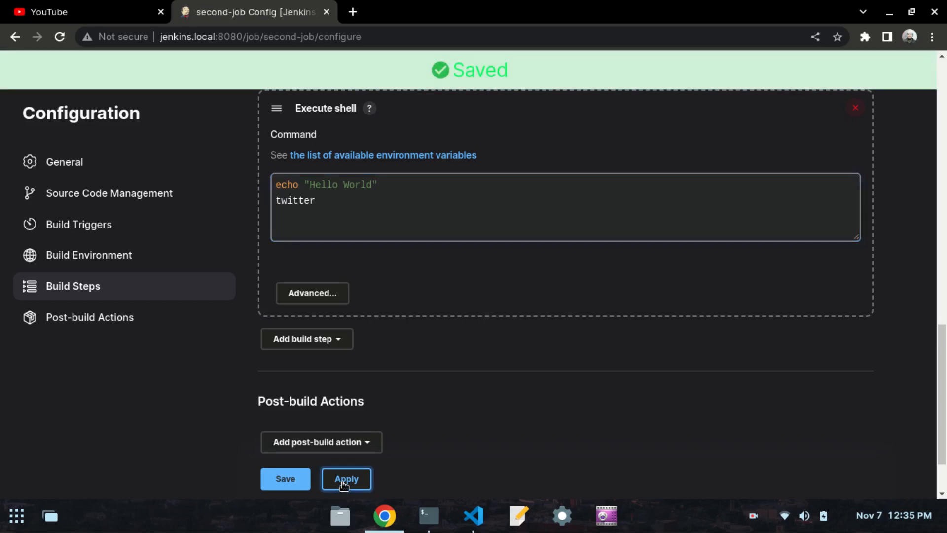
pyautogui.click(291, 487)
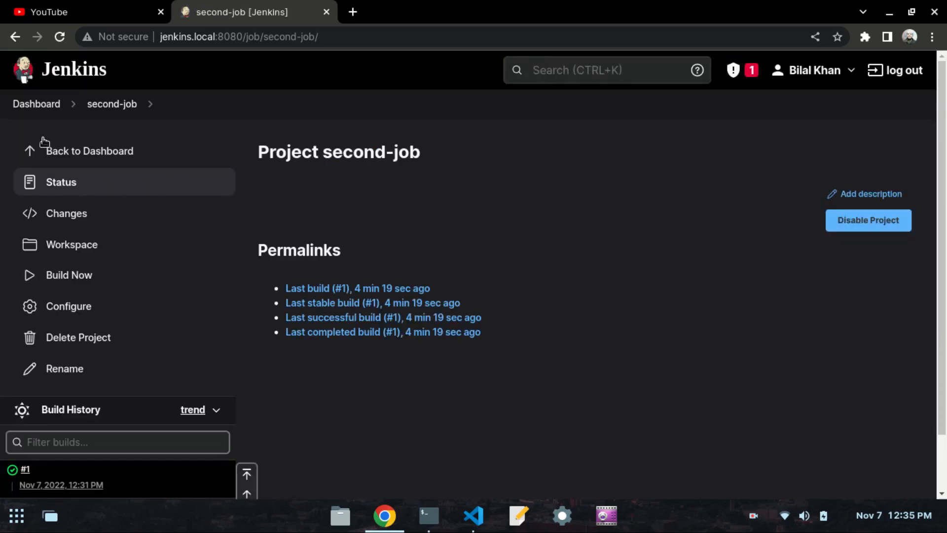
pyautogui.scroll(-2, 32, 109)
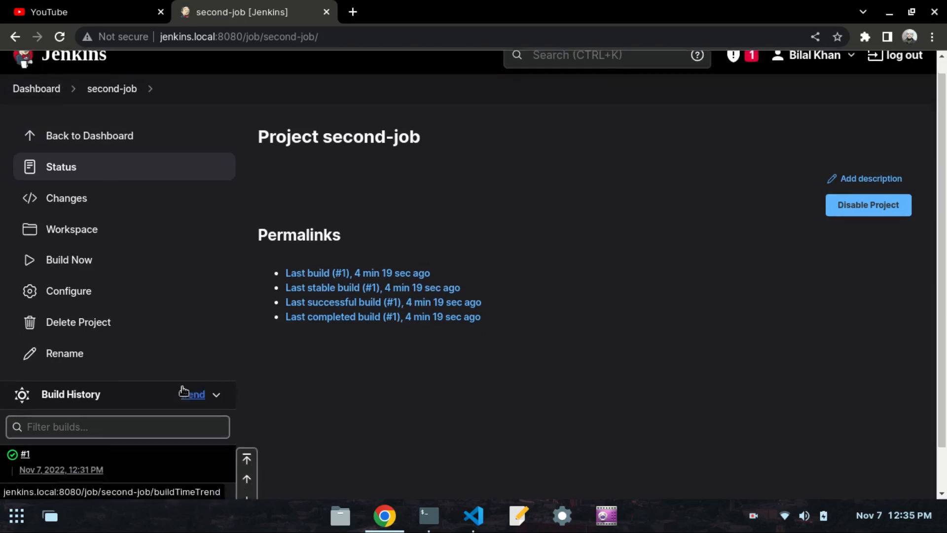
pyautogui.click(39, 66)
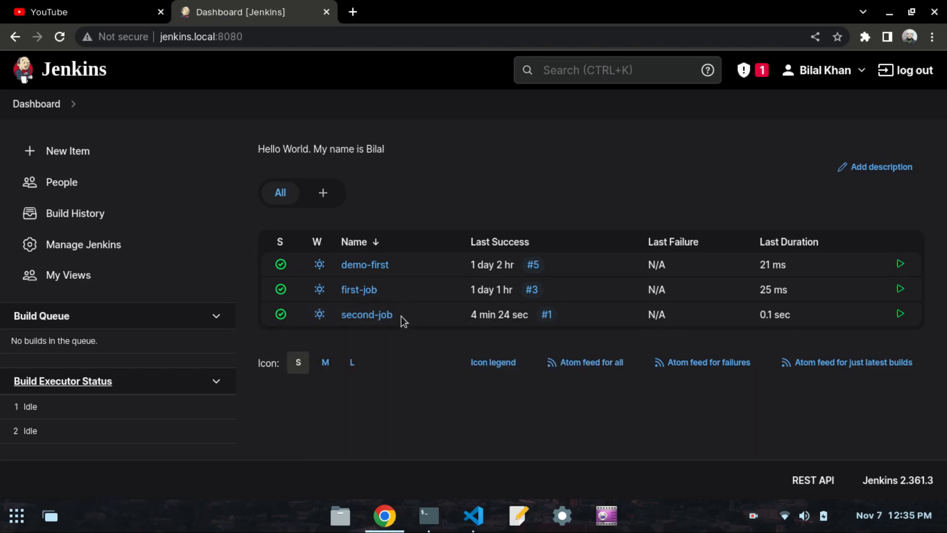
# - Build second-job from the dashboard, reload the page and examine the job's status and weather indicators
pyautogui.click(403, 315)
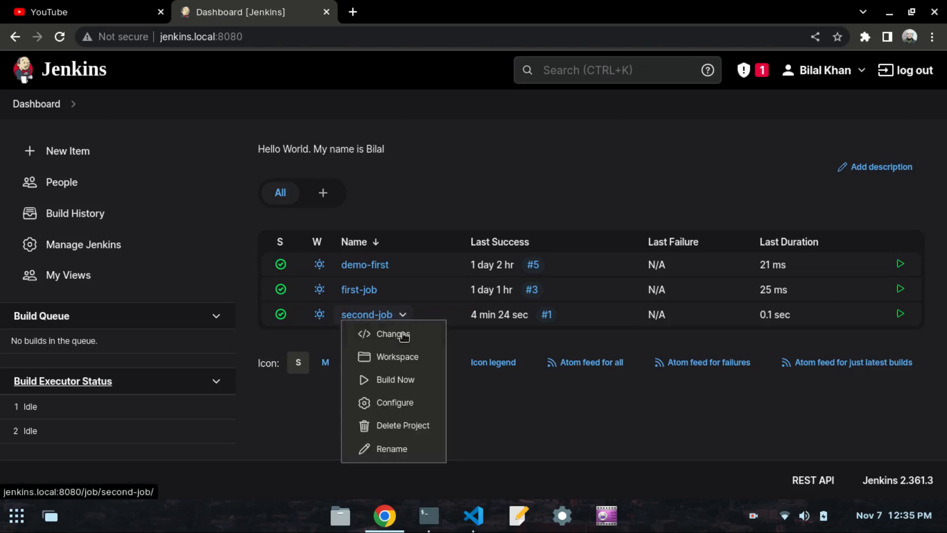
pyautogui.click(398, 381)
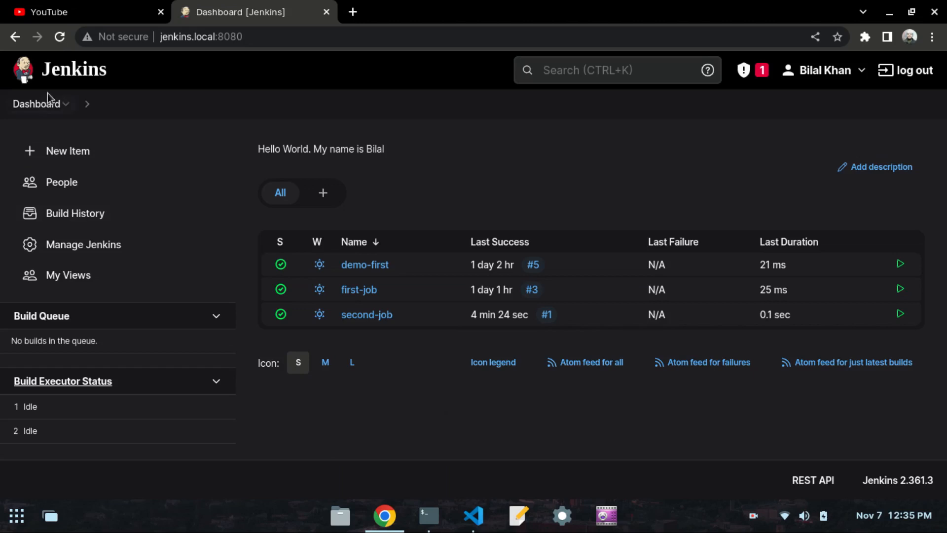
pyautogui.click(56, 38)
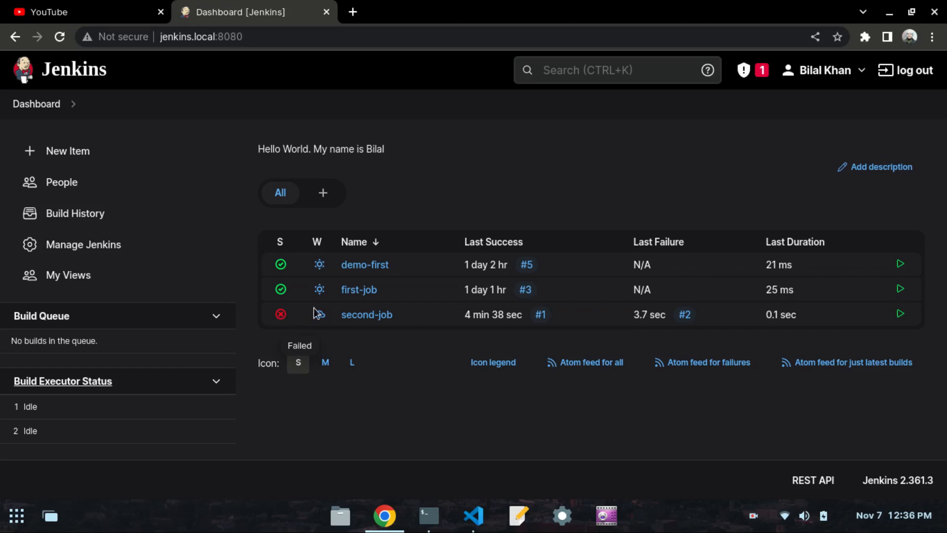
pyautogui.moveTo(323, 321)
# - Remove the twitter line from second-job's Execute shell command, apply and save the configuration, and return to the dashboard
pyautogui.click(355, 319)
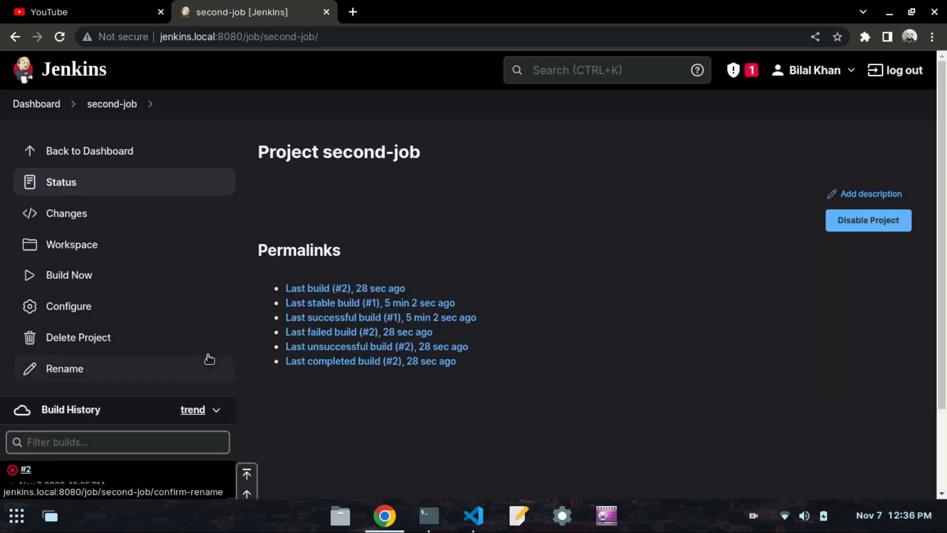
pyautogui.click(99, 310)
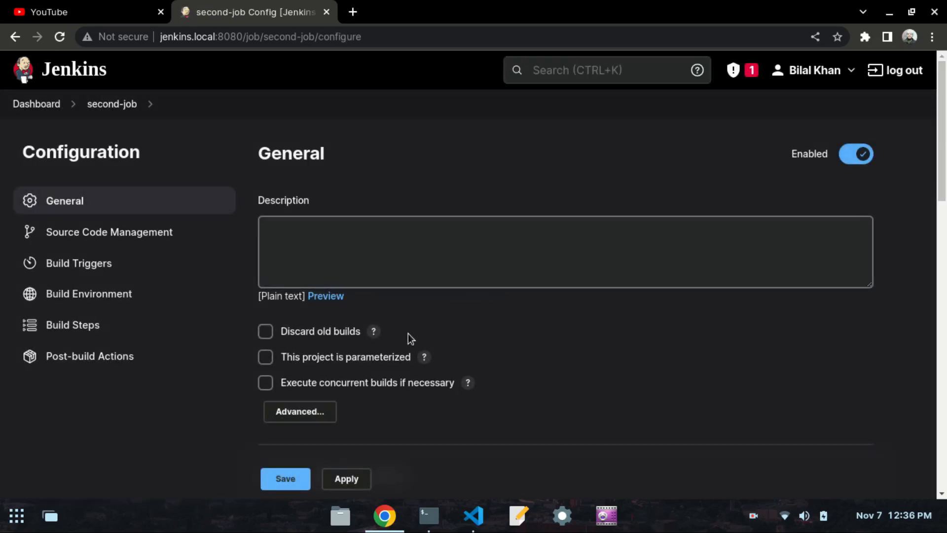
pyautogui.scroll(-10, 408, 333)
pyautogui.scroll(-5, 393, 348)
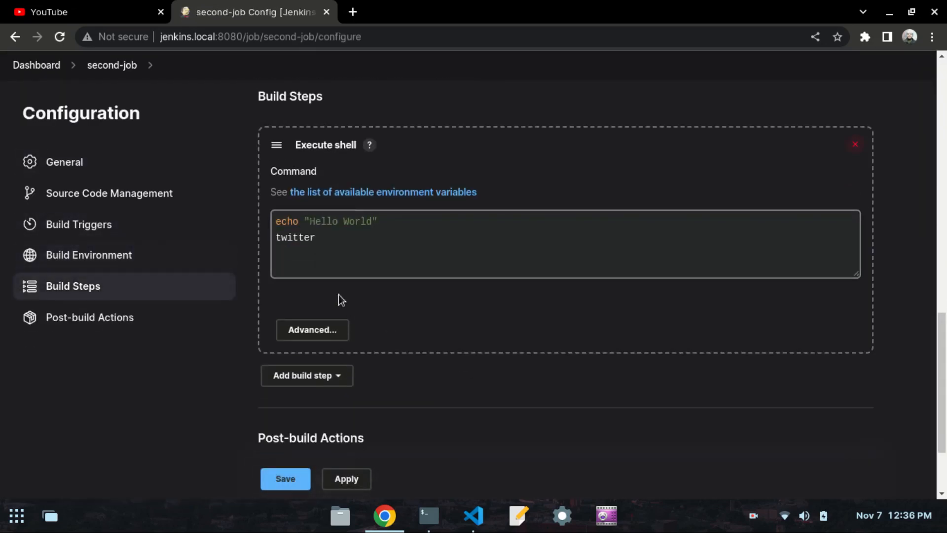
pyautogui.click(326, 240)
pyautogui.moveTo(327, 240); pyautogui.dragTo(268, 232)
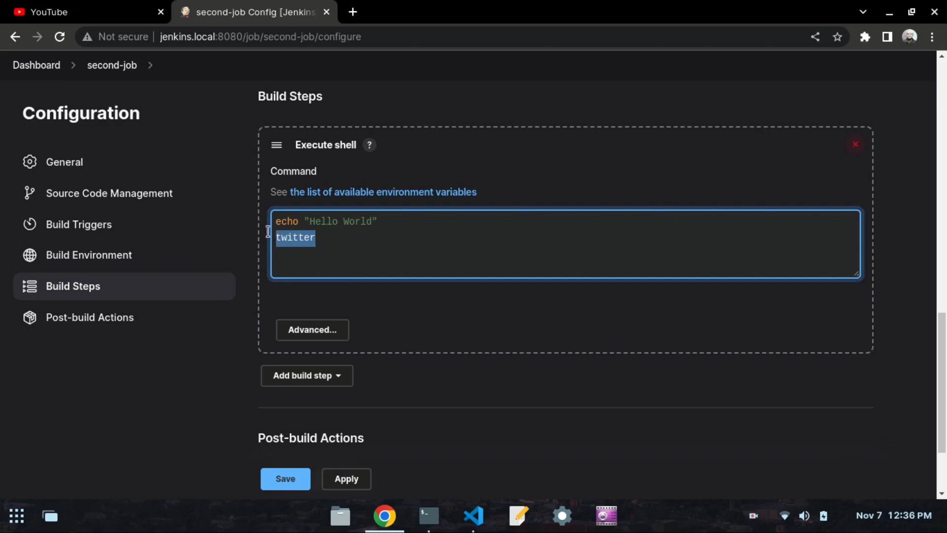
pyautogui.press('BackSpace')
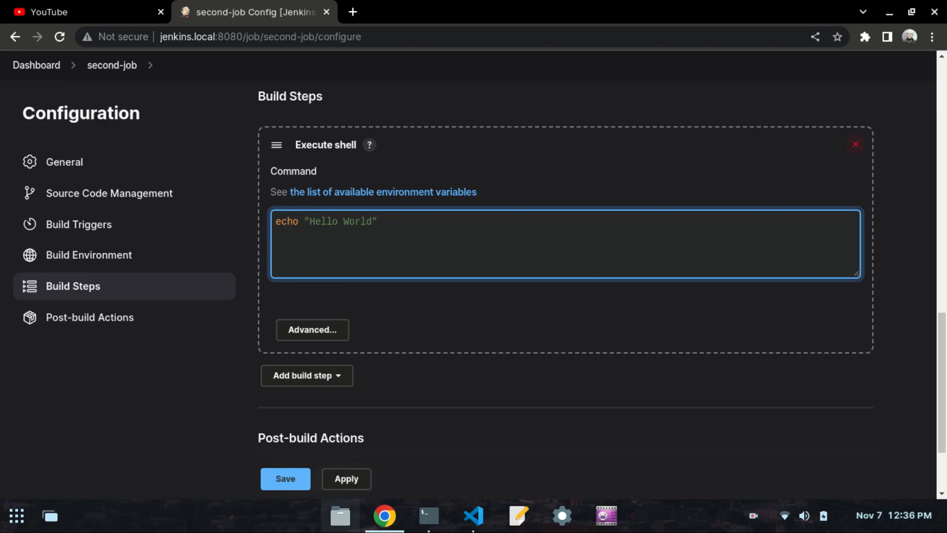
pyautogui.click(341, 480)
pyautogui.click(290, 481)
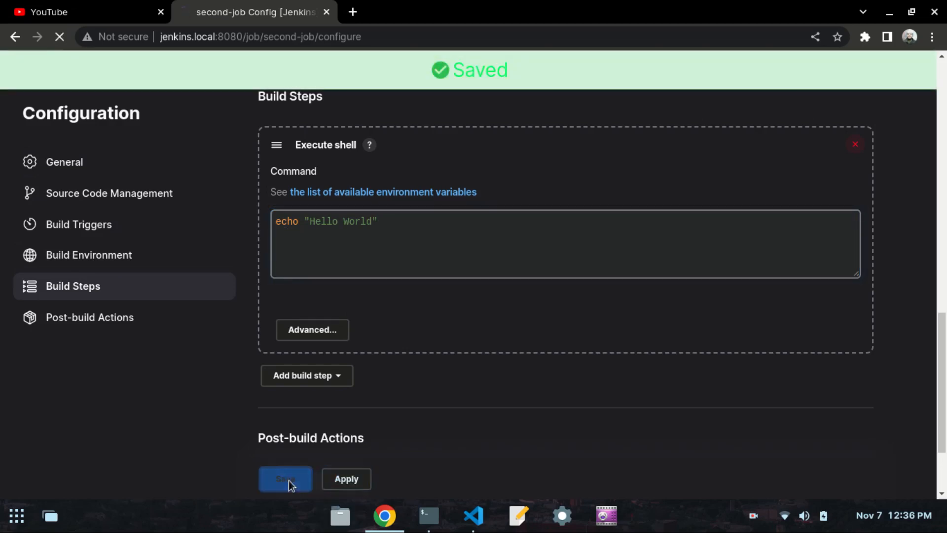
pyautogui.click(47, 103)
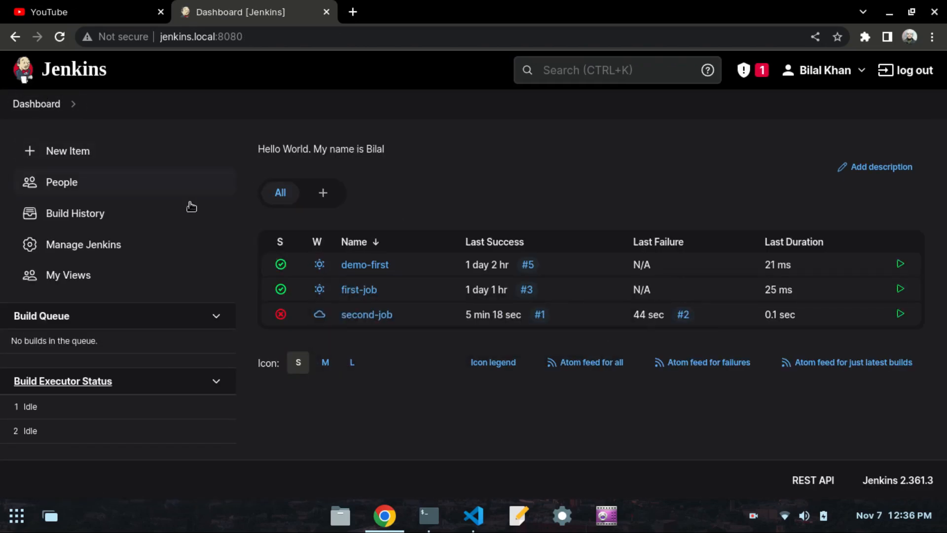
# - Build second-job again with the corrected command and reload the dashboard
pyautogui.click(403, 316)
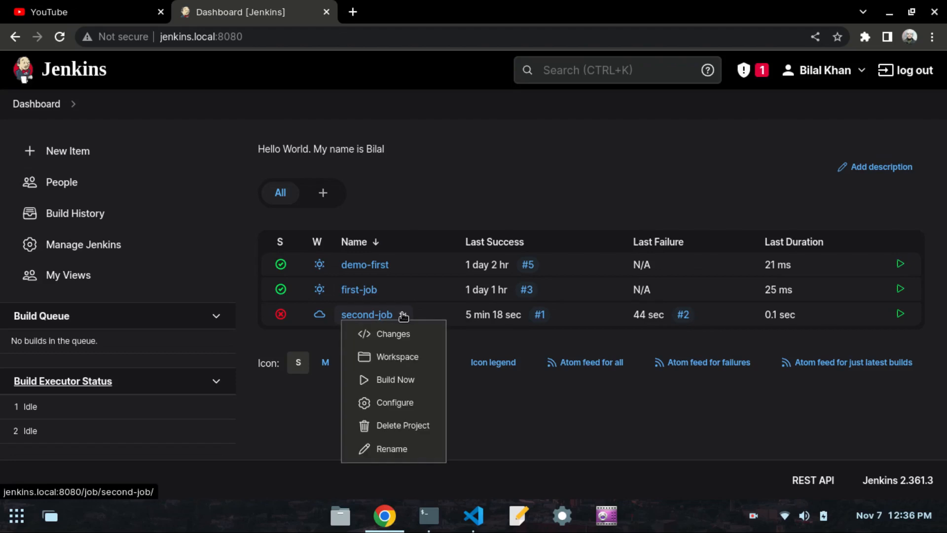
pyautogui.click(400, 380)
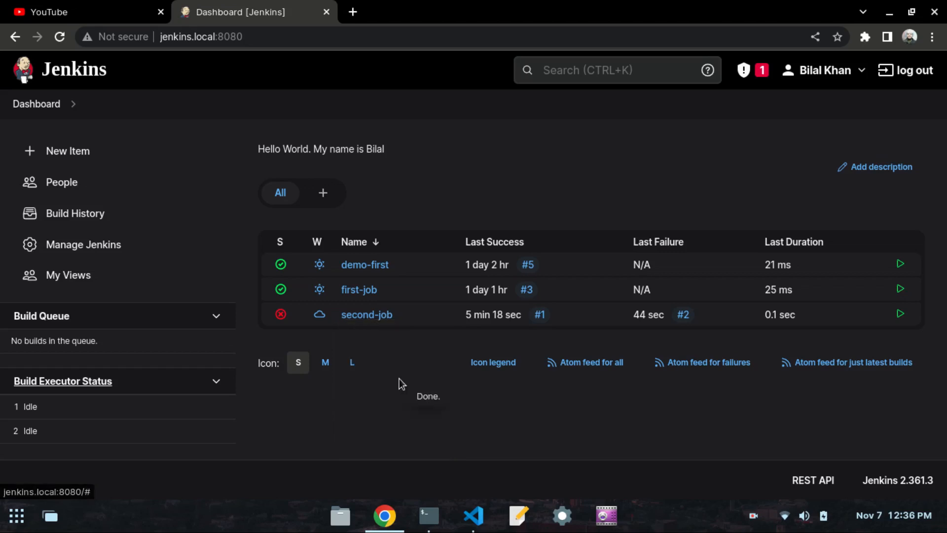
pyautogui.click(59, 36)
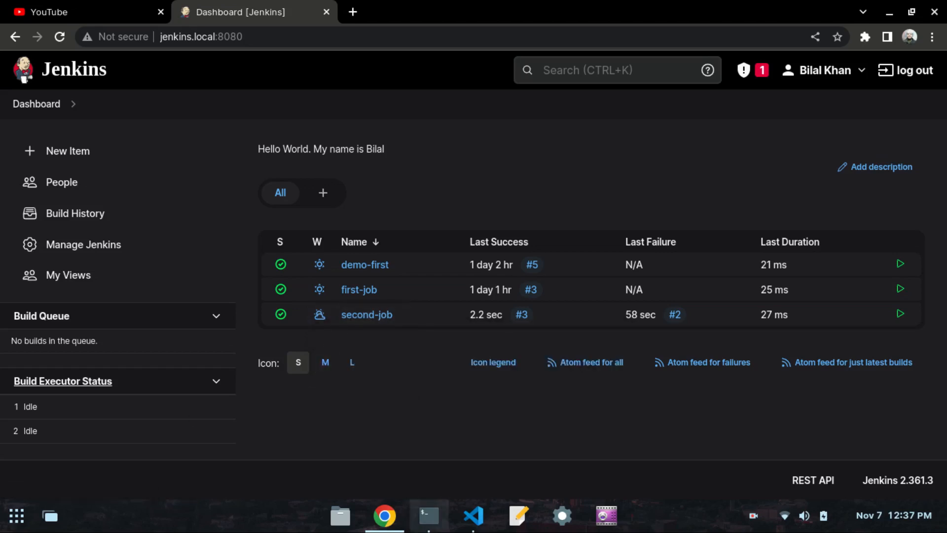
# - Read the failed-build notes in VS Code and examine second-job's Last Failure time on the Jenkins dashboard in Chrome
pyautogui.click(475, 515)
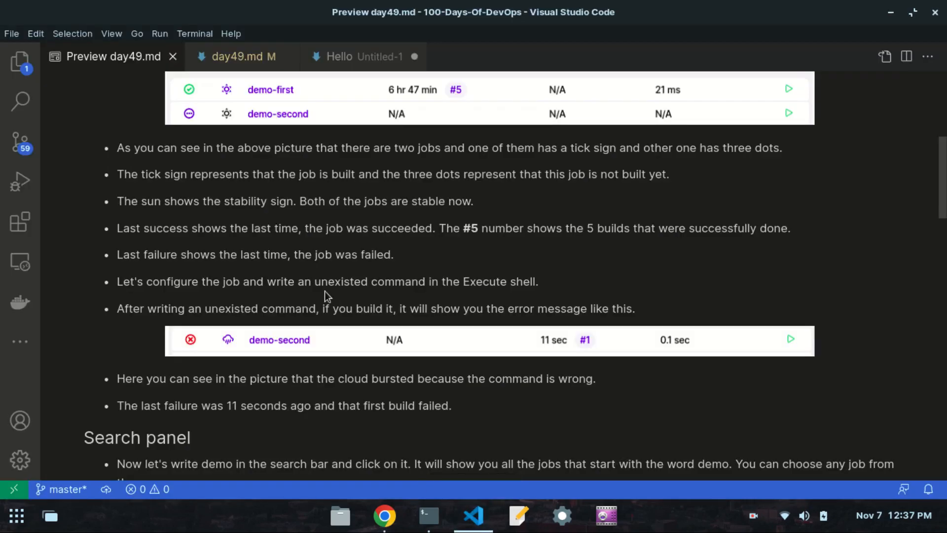
pyautogui.scroll(-3, 326, 298)
pyautogui.scroll(-3, 323, 298)
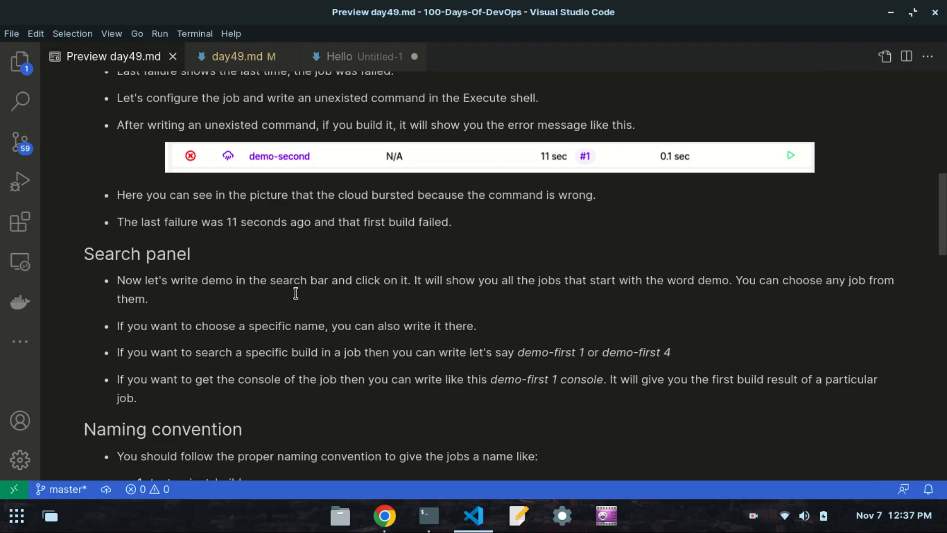
pyautogui.click(384, 515)
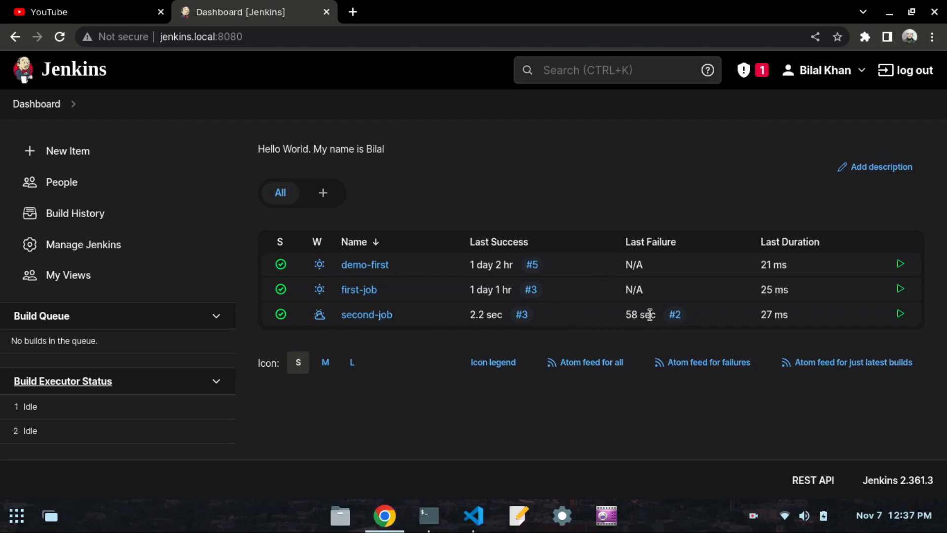
pyautogui.moveTo(660, 319); pyautogui.dragTo(632, 318)
pyautogui.click(661, 325)
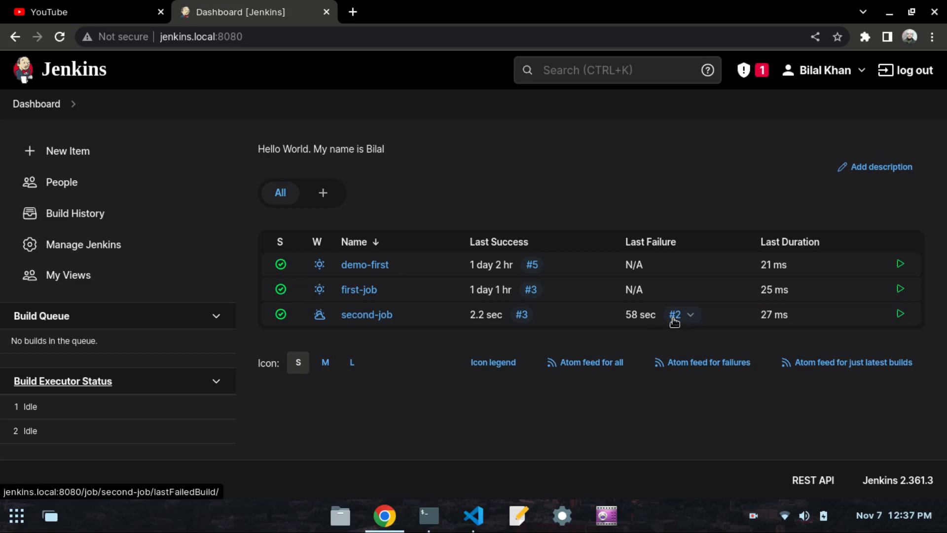
# - Examine second-job's build history for its successful and failed builds and return to the dashboard
pyautogui.click(357, 315)
pyautogui.scroll(-1, 58, 405)
pyautogui.scroll(-2, 57, 405)
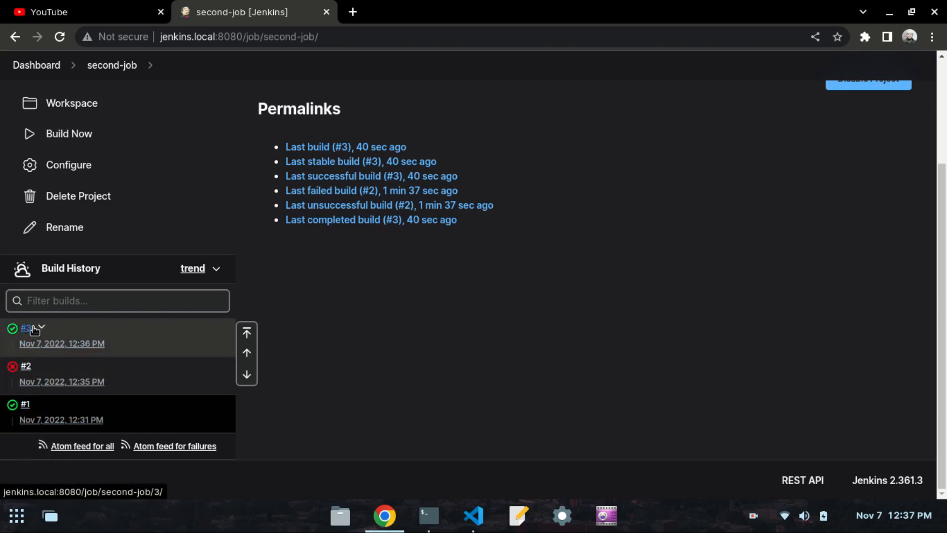
pyautogui.click(43, 65)
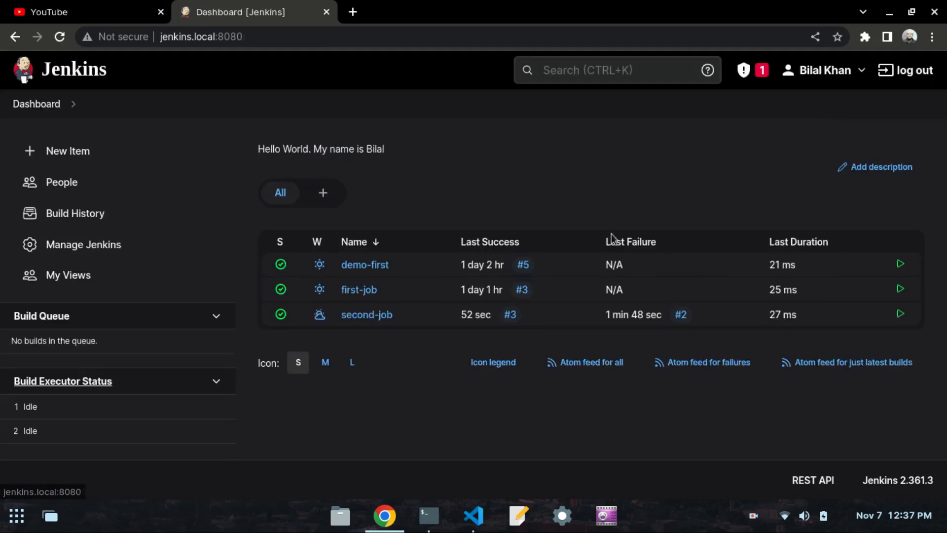
# - Read the Search panel section of the day 49 notes in VS Code and switch back to Chrome
pyautogui.click(472, 516)
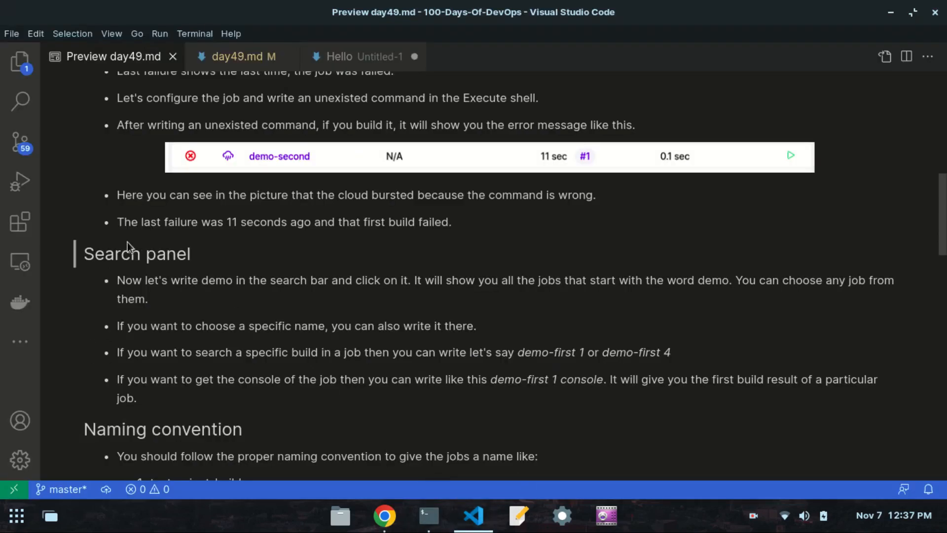
pyautogui.moveTo(199, 260); pyautogui.dragTo(79, 257)
pyautogui.click(98, 259)
pyautogui.click(384, 515)
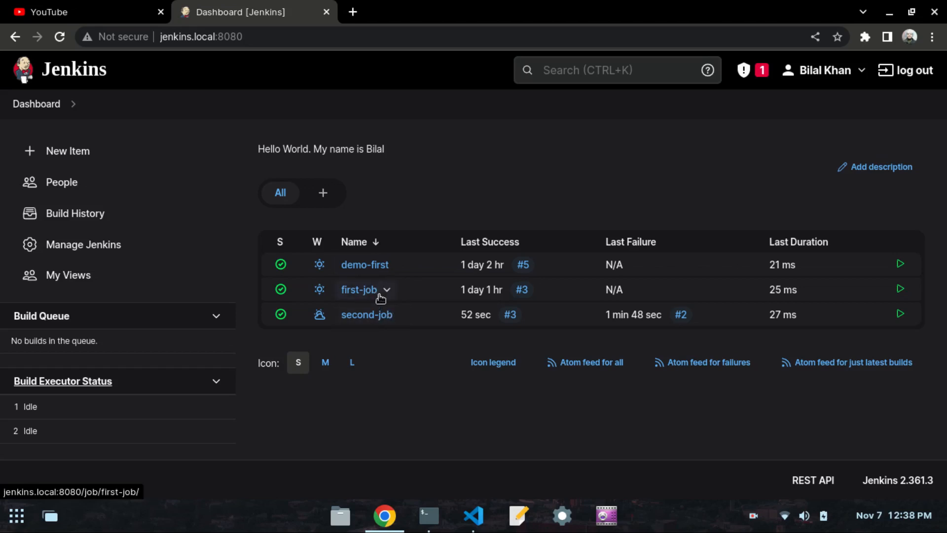
# - Search Jenkins for job, open first-job from the results page, look over its project page and return to the dashboard
pyautogui.click(622, 69)
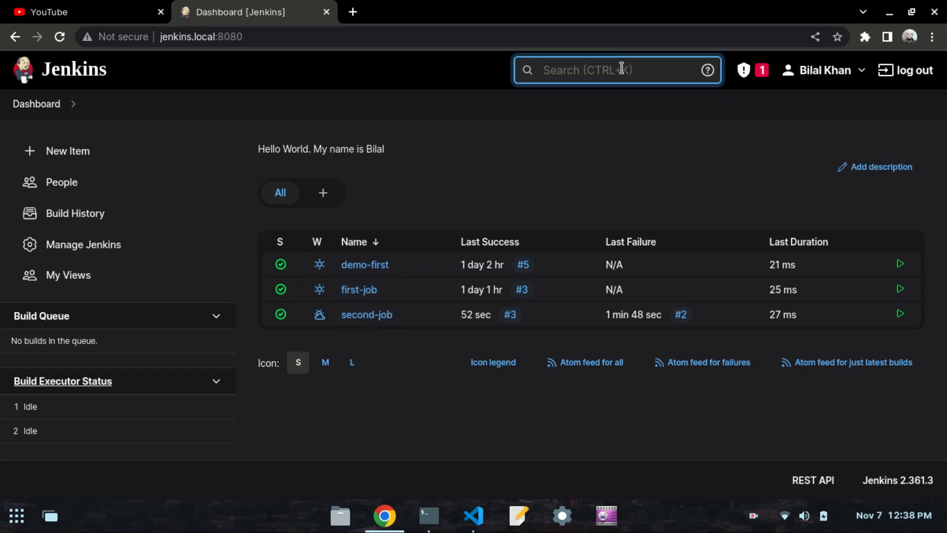
pyautogui.write('job')
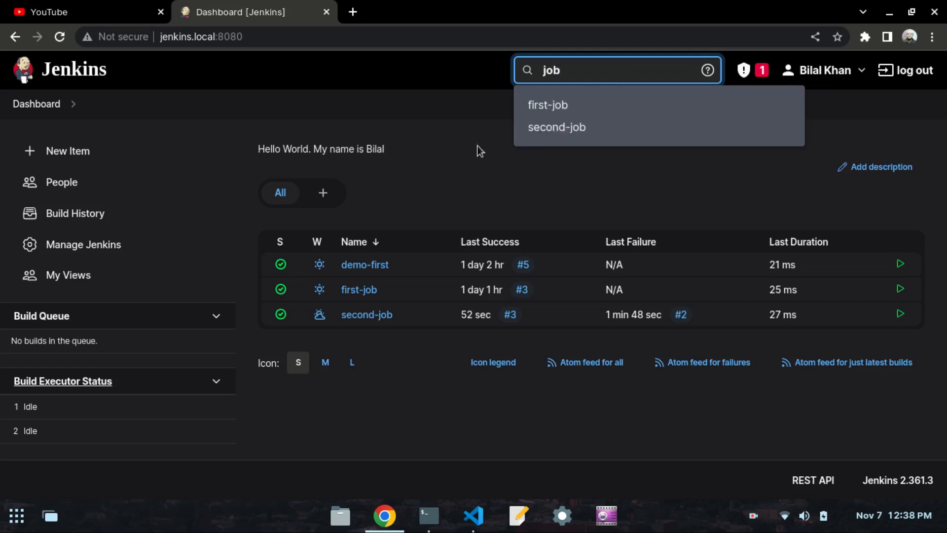
pyautogui.press('Return')
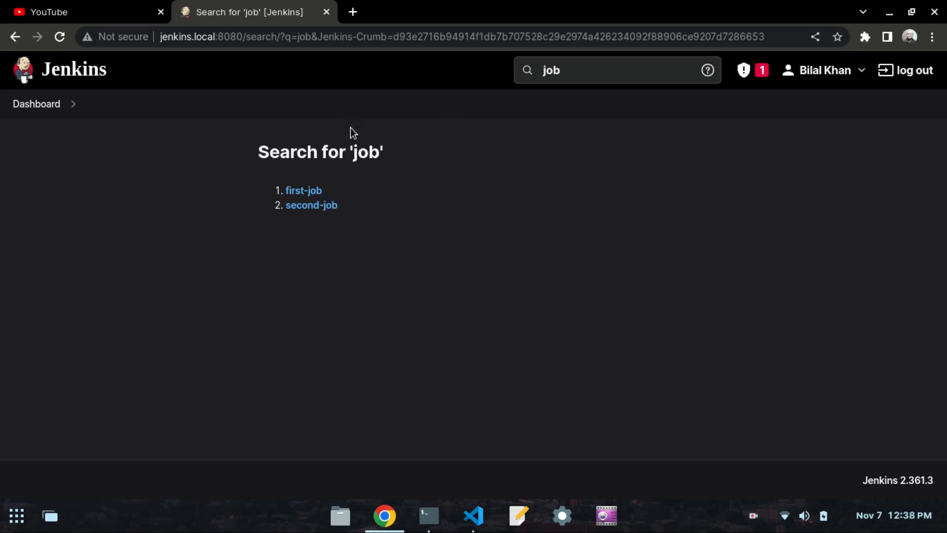
pyautogui.click(302, 193)
pyautogui.scroll(-3, 132, 368)
pyautogui.scroll(3, 122, 362)
pyautogui.scroll(1, 61, 187)
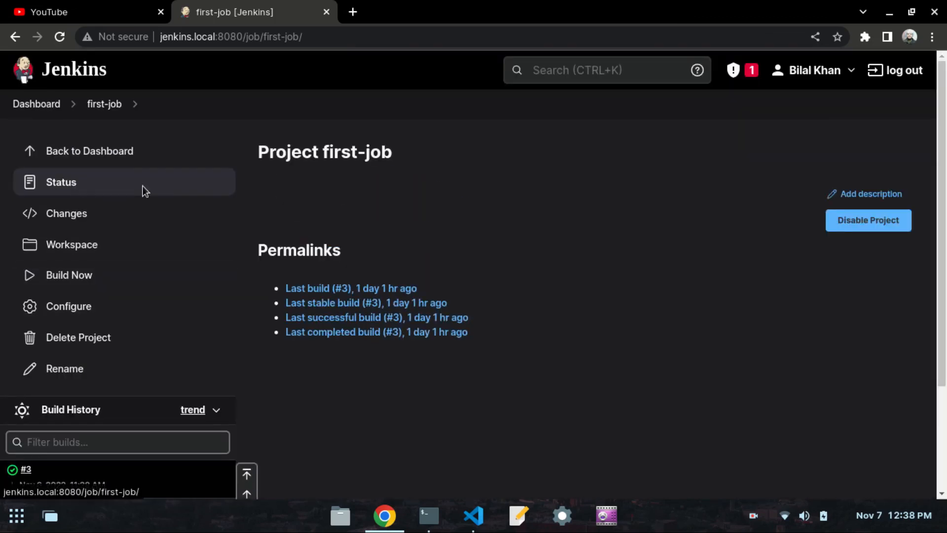
pyautogui.click(29, 106)
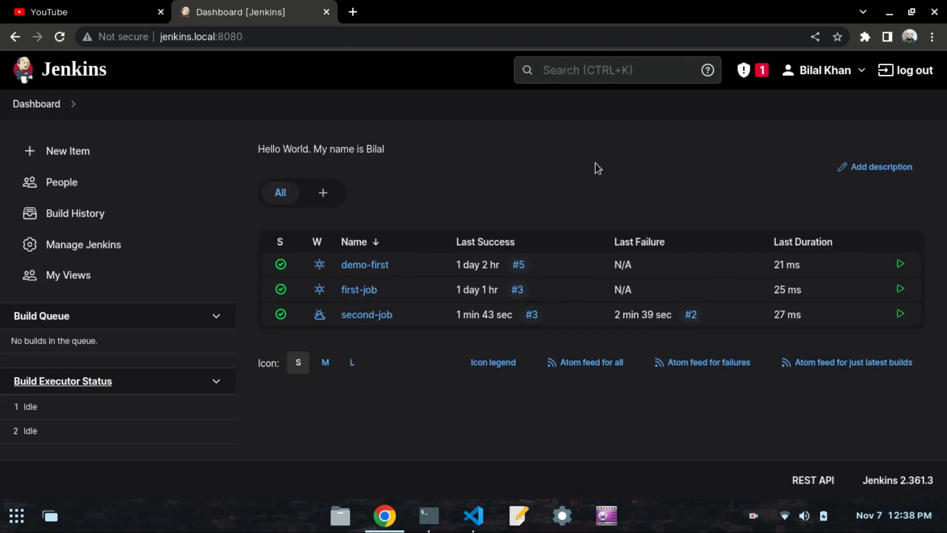
# - Search for job again, open second-job from the search suggestions and return to the dashboard
pyautogui.click(547, 74)
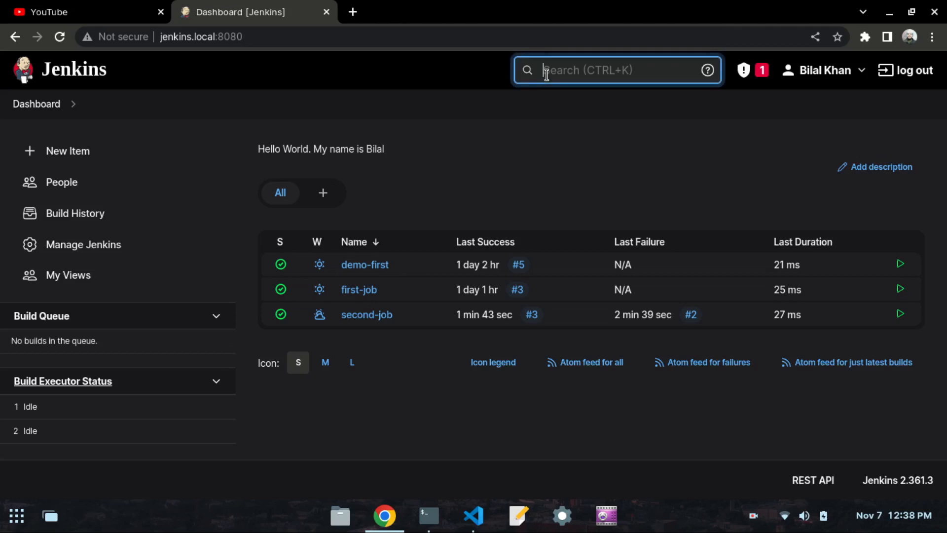
pyautogui.write('jp')
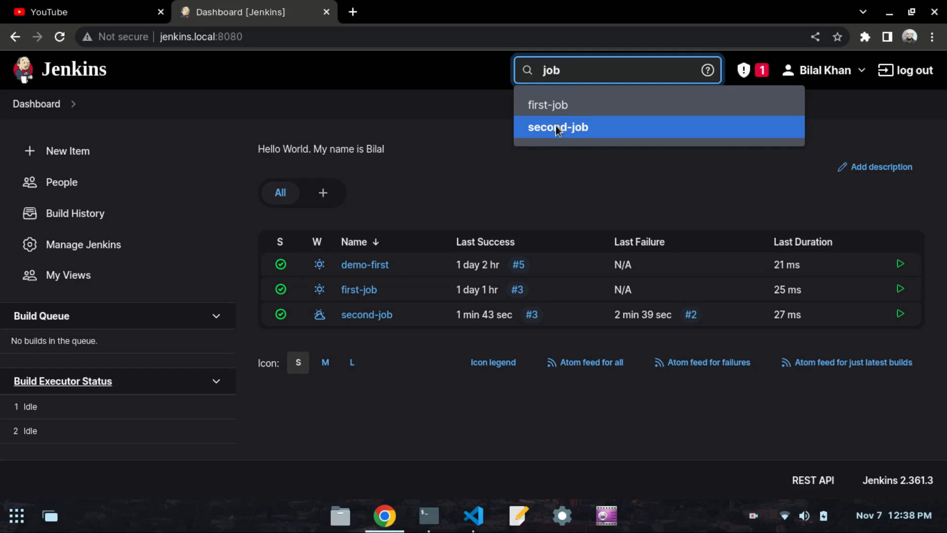
pyautogui.click(551, 130)
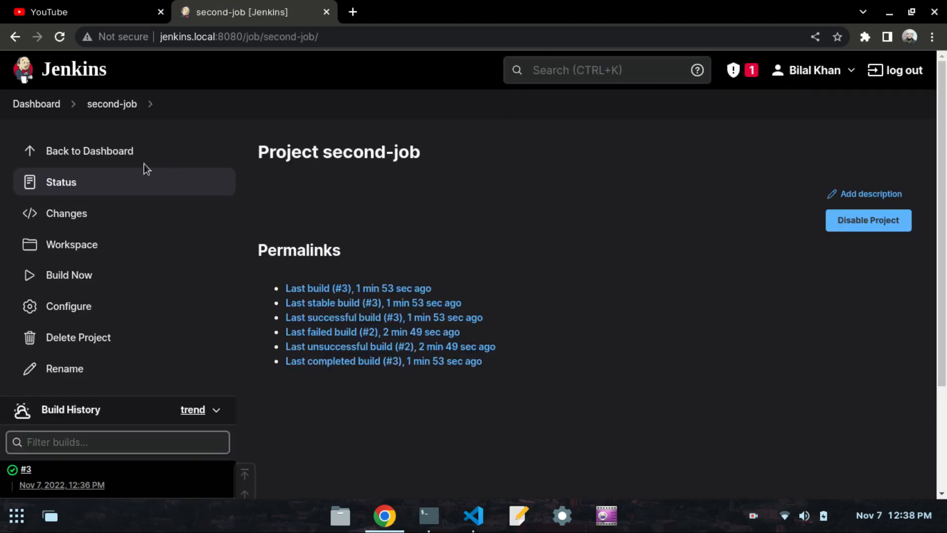
pyautogui.click(33, 111)
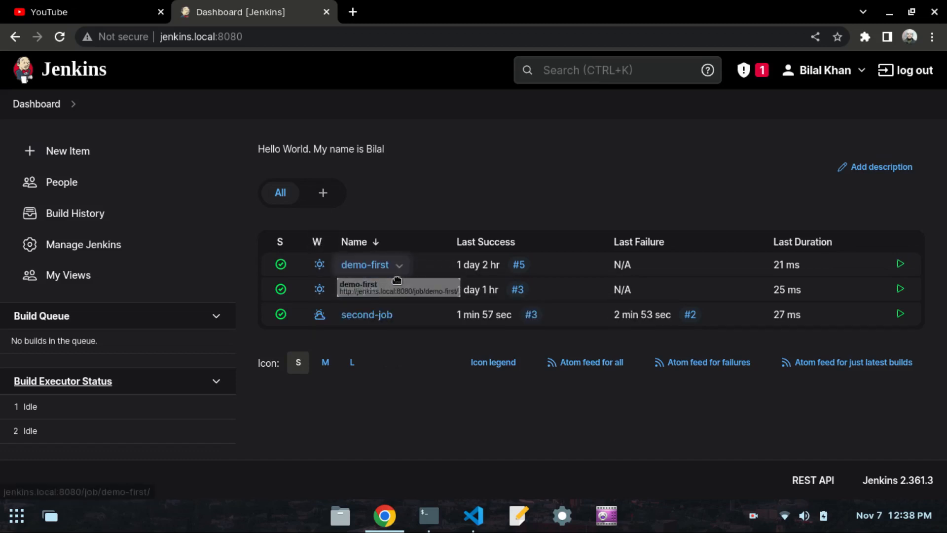
# - Open demo-first's configuration page from the dashboard and go back without changing anything
pyautogui.click(400, 265)
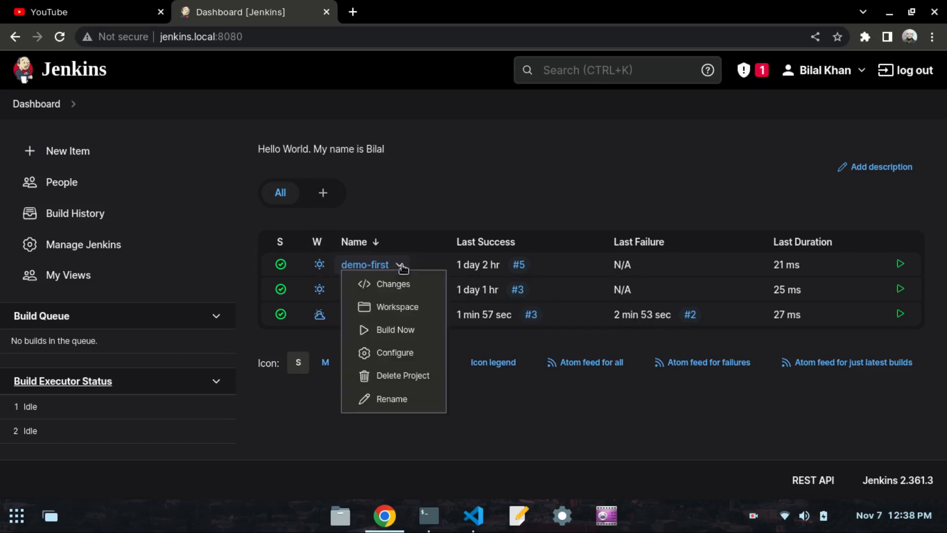
pyautogui.click(402, 352)
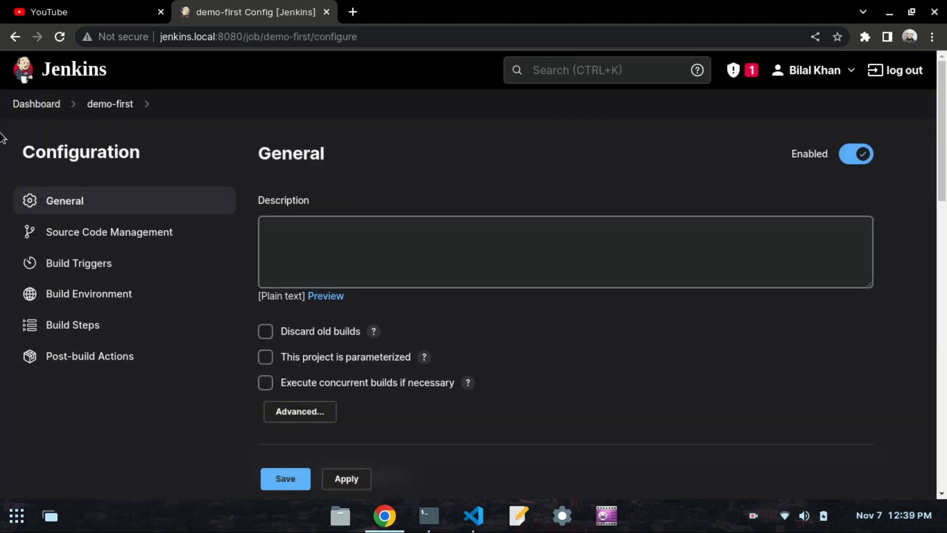
pyautogui.click(15, 36)
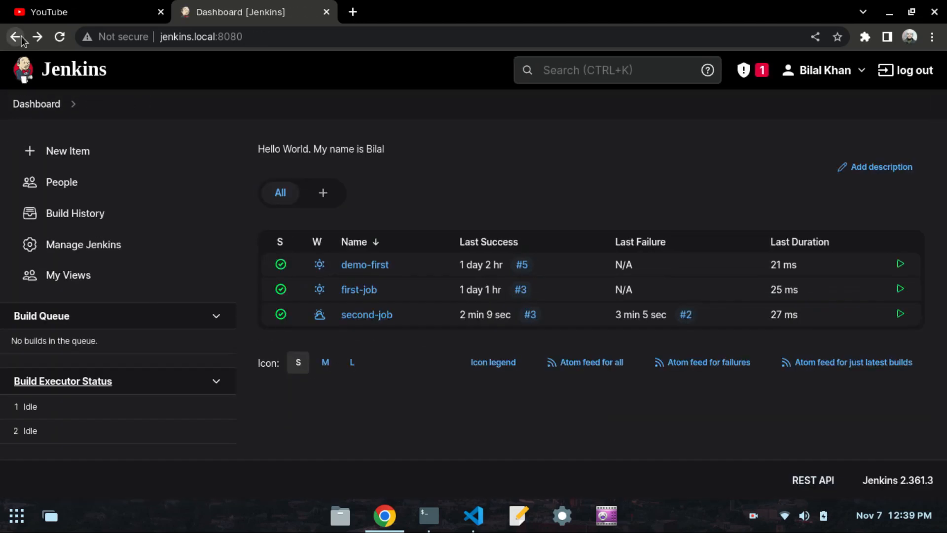
# - Search Jenkins for second and open second-job from the search suggestion
pyautogui.click(577, 75)
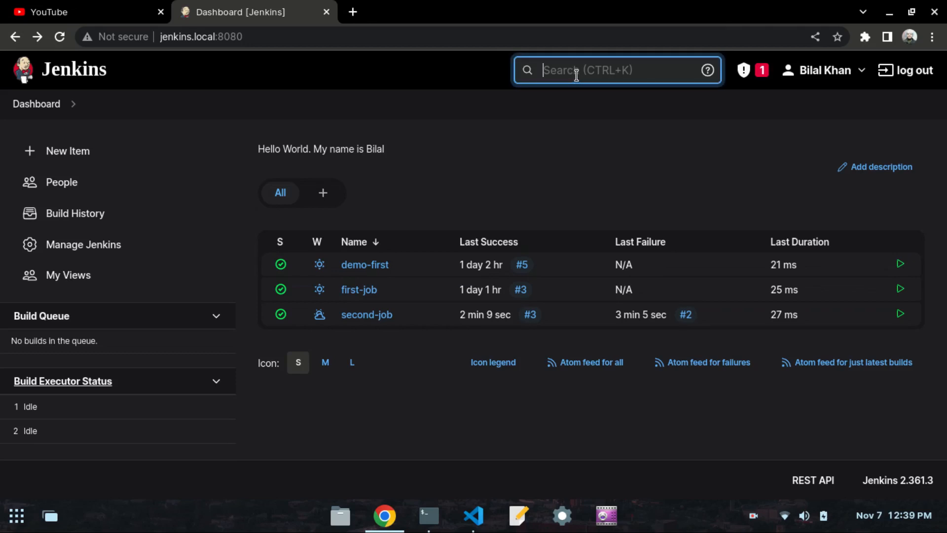
pyautogui.write('second')
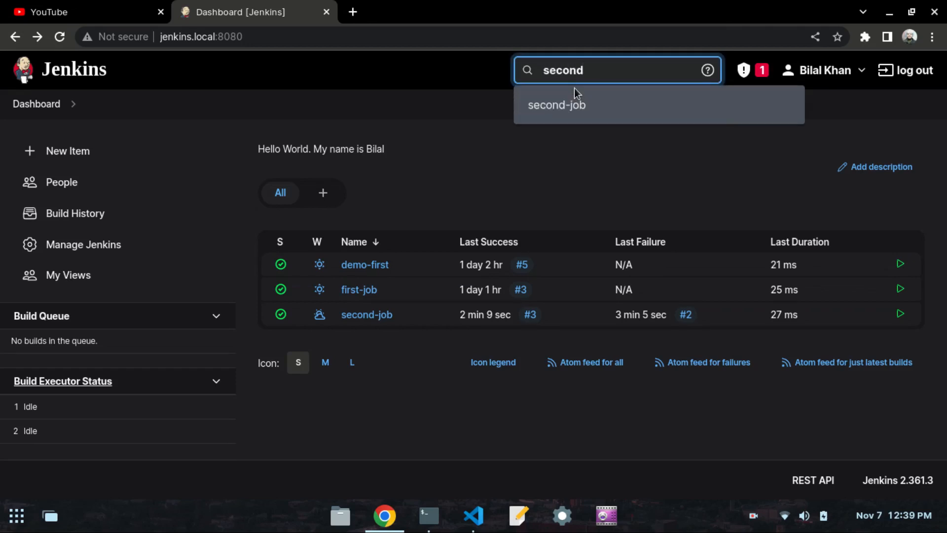
pyautogui.click(572, 106)
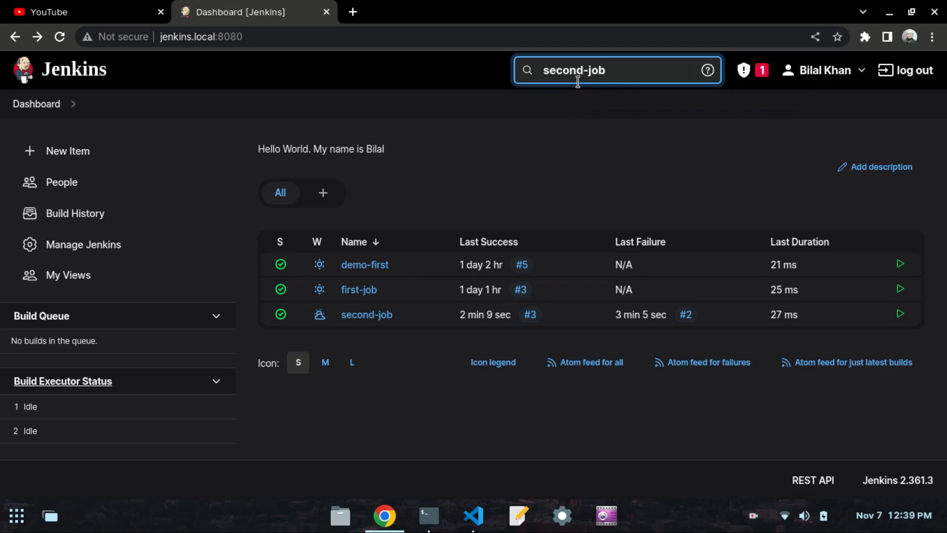
pyautogui.press('Return')
pyautogui.rightClick(579, 79)
pyautogui.press('Escape')
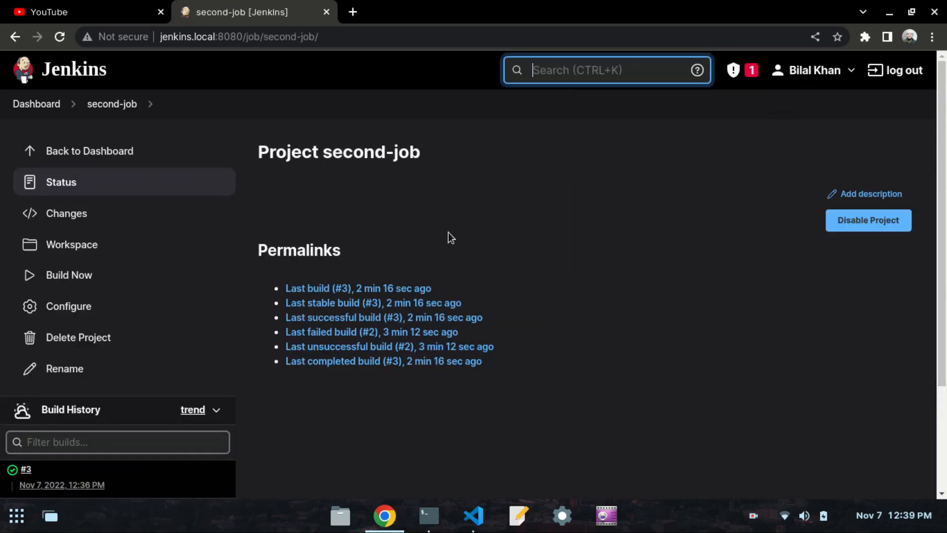
# - Read the day 49 note on searching for a specific build in VS Code and switch back to Chrome
pyautogui.click(473, 516)
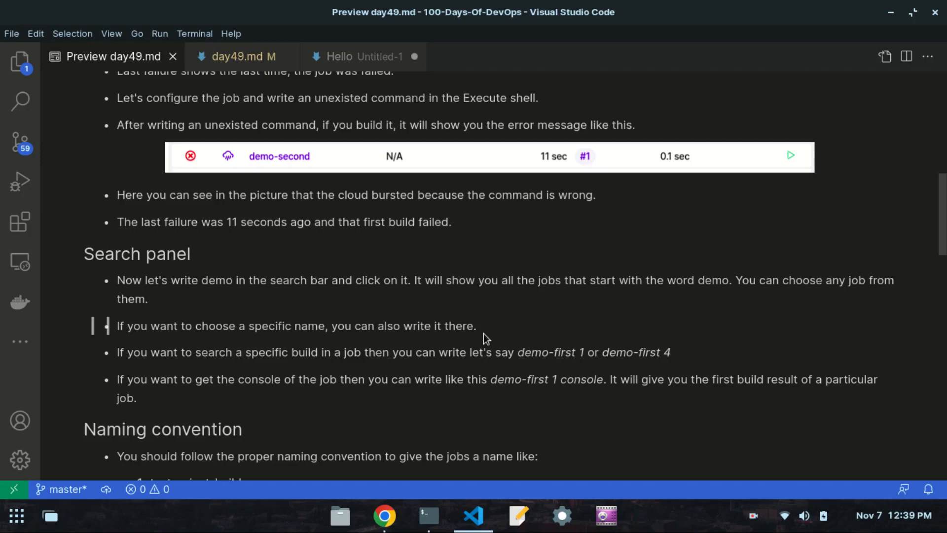
pyautogui.click(385, 515)
pyautogui.click(385, 516)
pyautogui.click(385, 516)
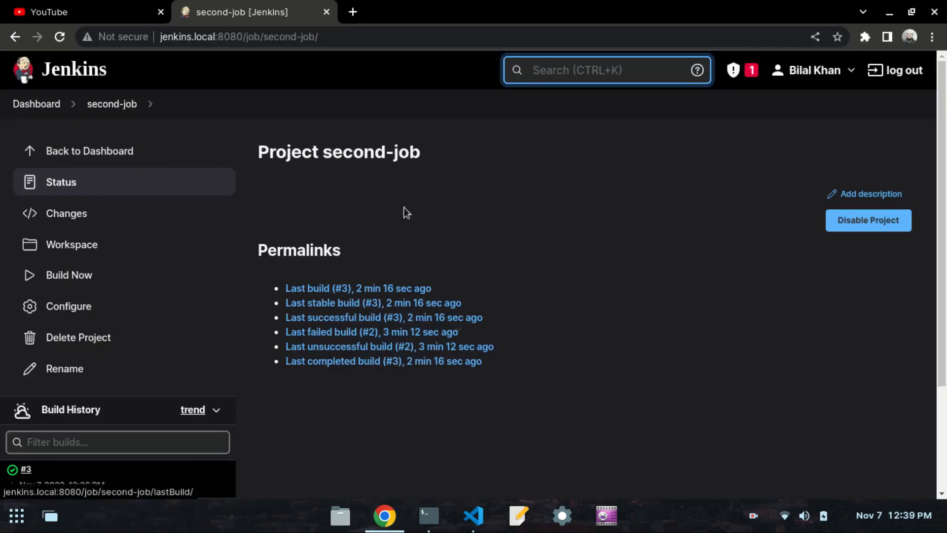
# - From the dashboard, open second-job, view the console output of build #2 through its build history and return to the dashboard
pyautogui.click(34, 104)
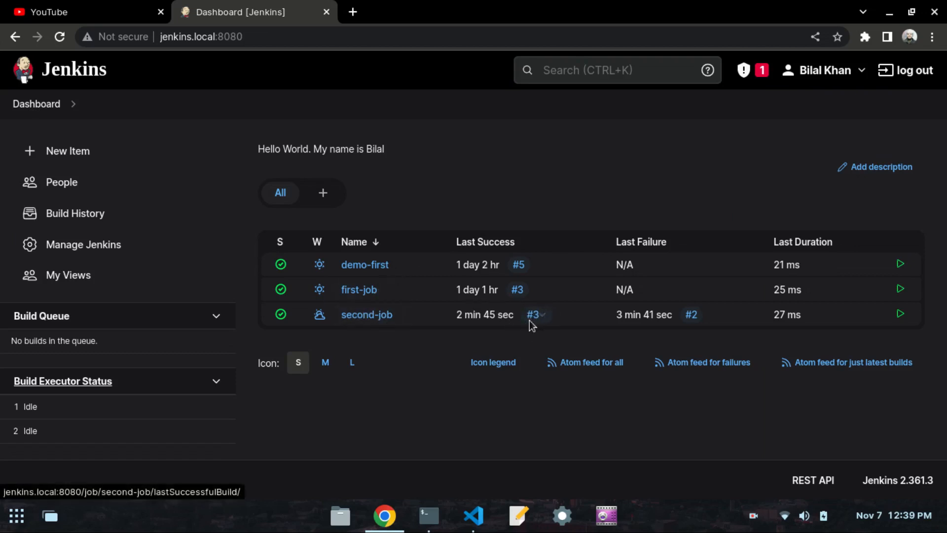
pyautogui.click(364, 316)
pyautogui.scroll(-3, 98, 397)
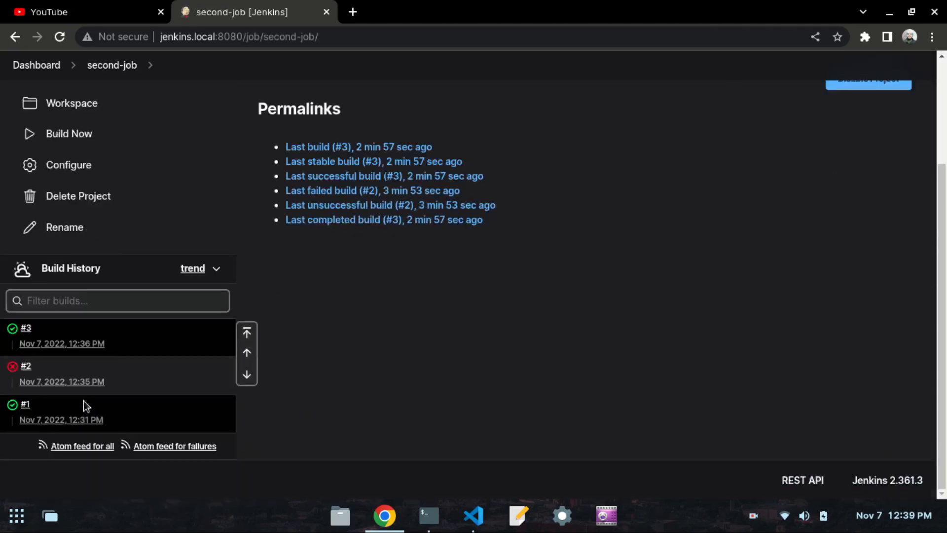
pyautogui.click(33, 367)
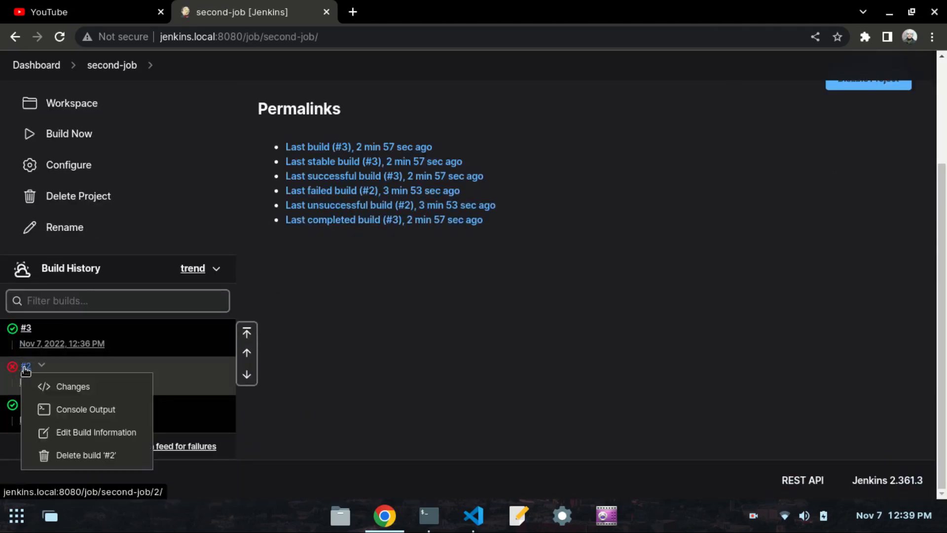
pyautogui.click(72, 410)
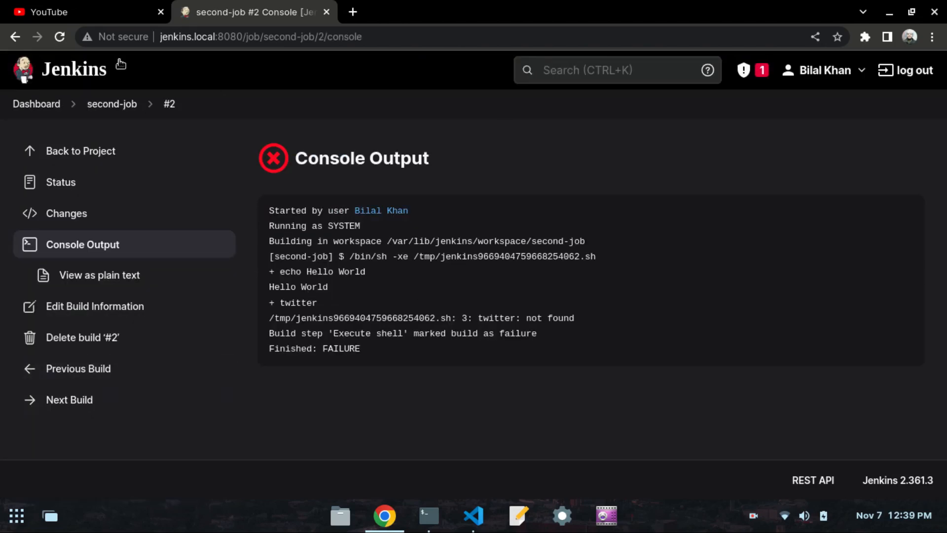
pyautogui.click(34, 103)
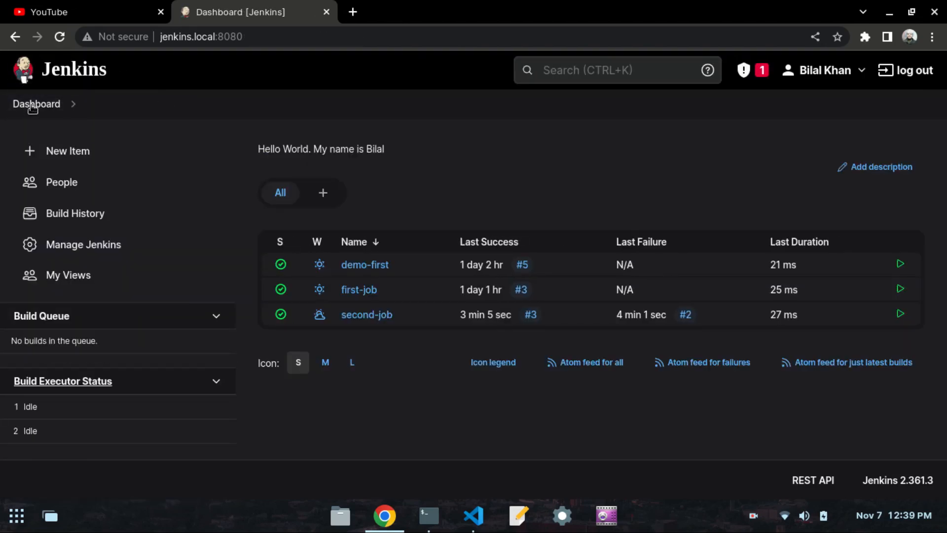
# - Search Jenkins for second-job 2 and look over the status page of that build
pyautogui.click(575, 75)
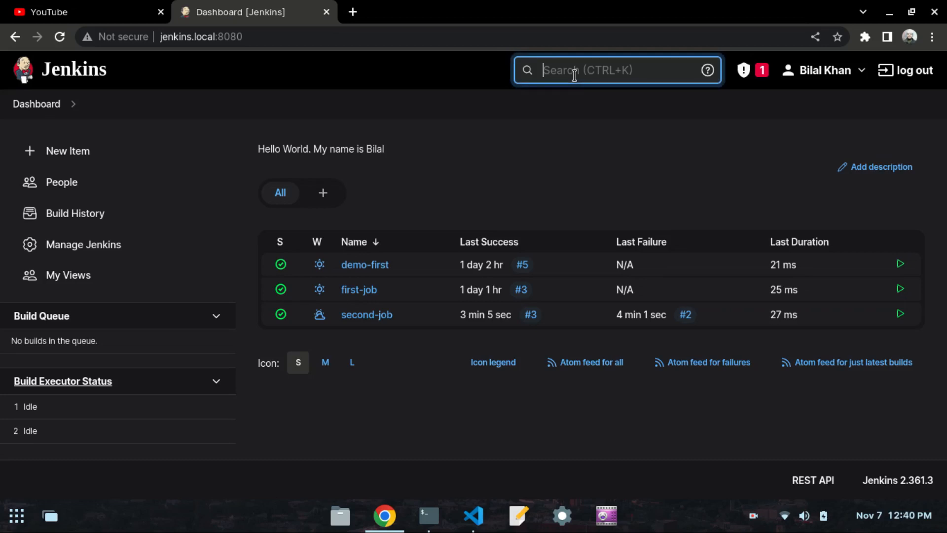
pyautogui.write('second-job')
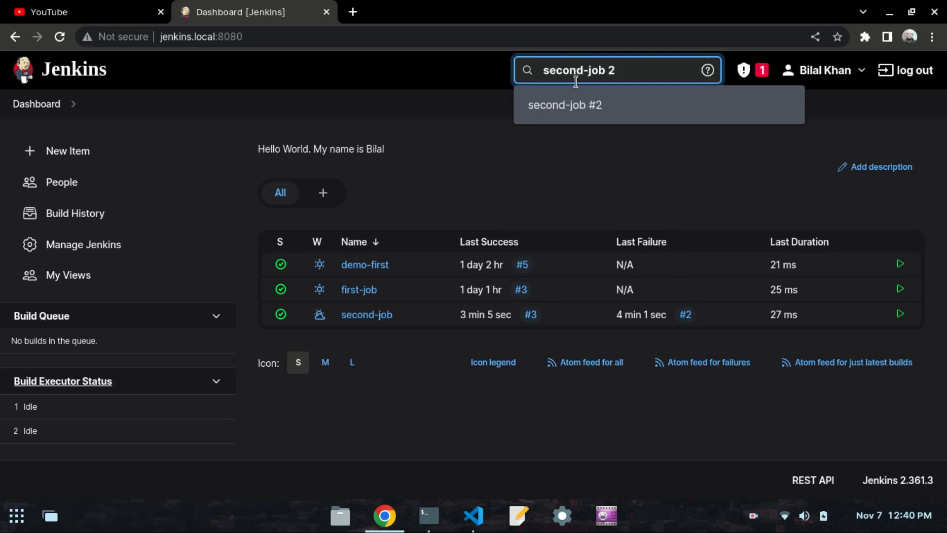
pyautogui.write(' 2')
pyautogui.press('Return')
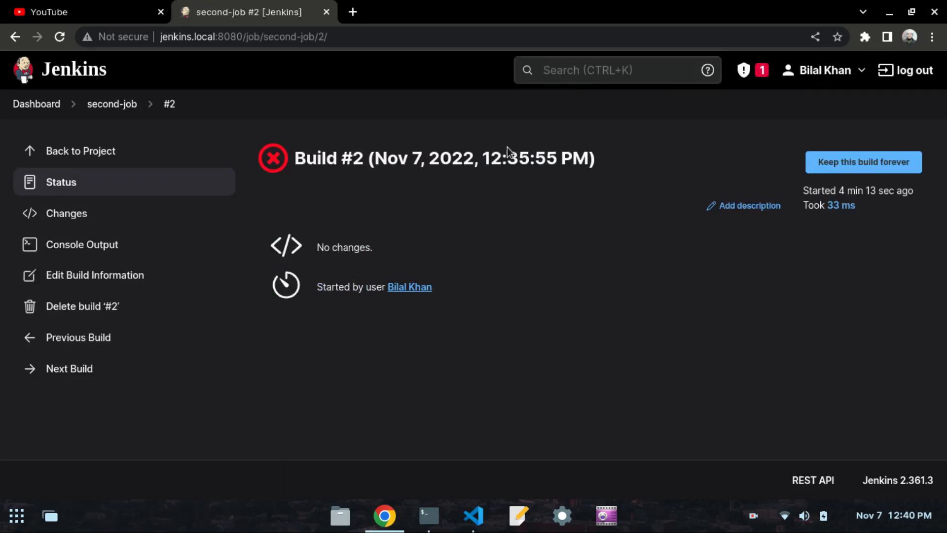
pyautogui.moveTo(343, 174); pyautogui.dragTo(292, 154)
pyautogui.click(292, 154)
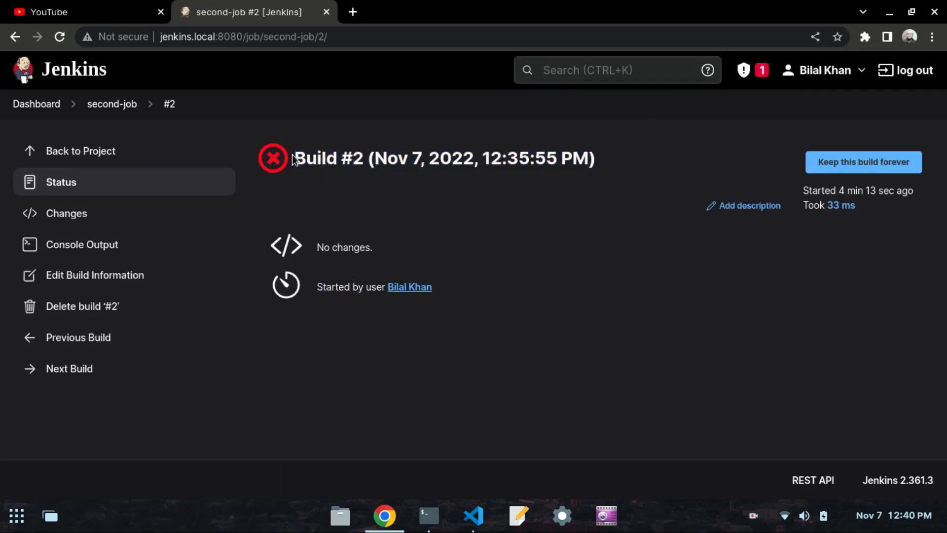
# - Search Jenkins for first-job 2 to open that build's status page
pyautogui.click(562, 63)
pyautogui.write('first-job 2')
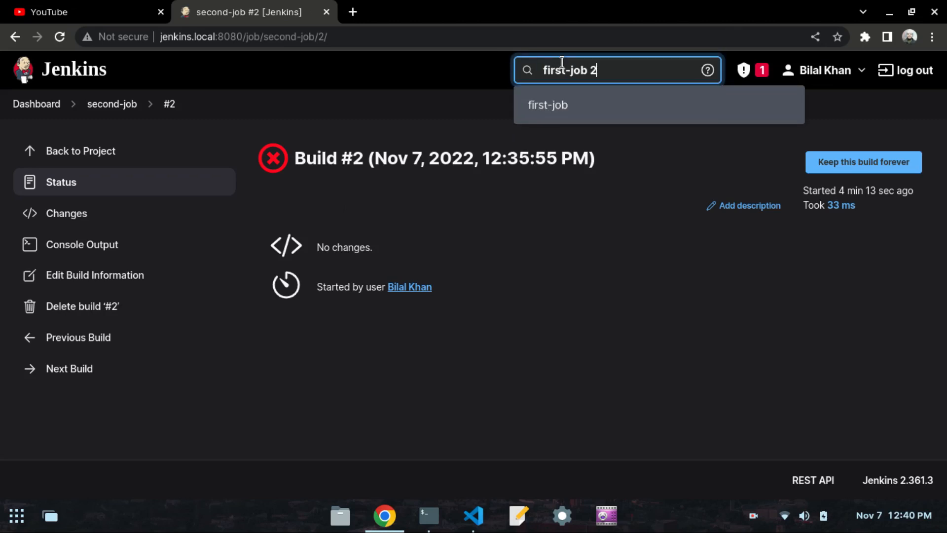
pyautogui.press('Return')
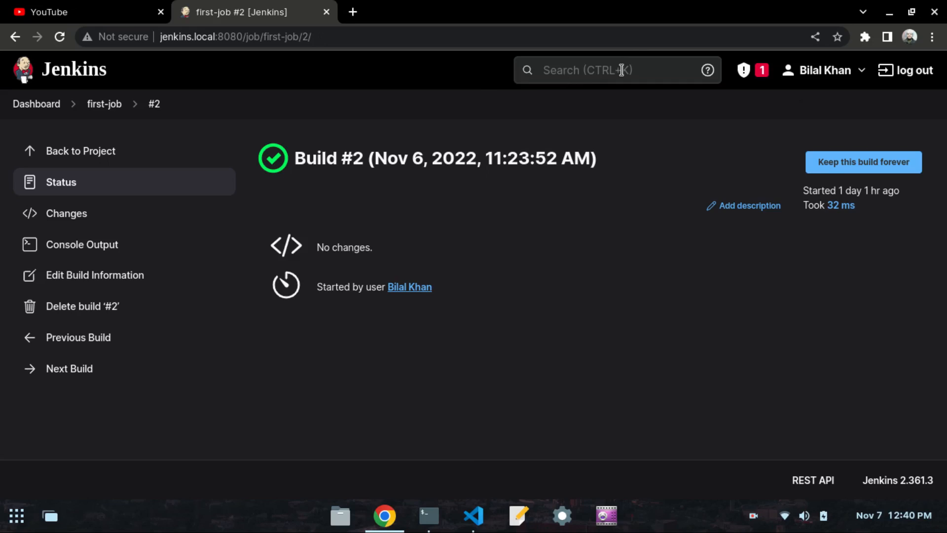
# - Read the day 49 note on searching for a job's console in VS Code and switch back to Chrome
pyautogui.click(473, 516)
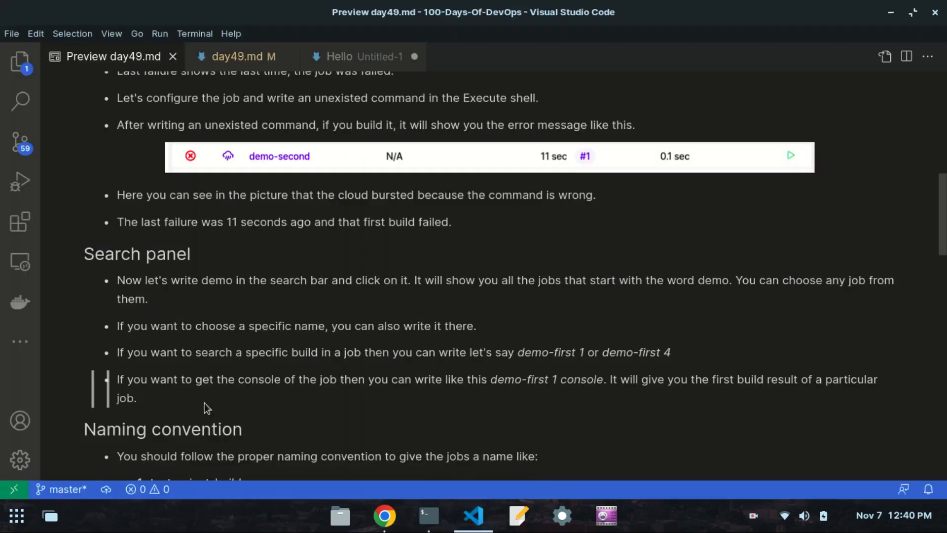
pyautogui.moveTo(238, 379); pyautogui.dragTo(324, 390)
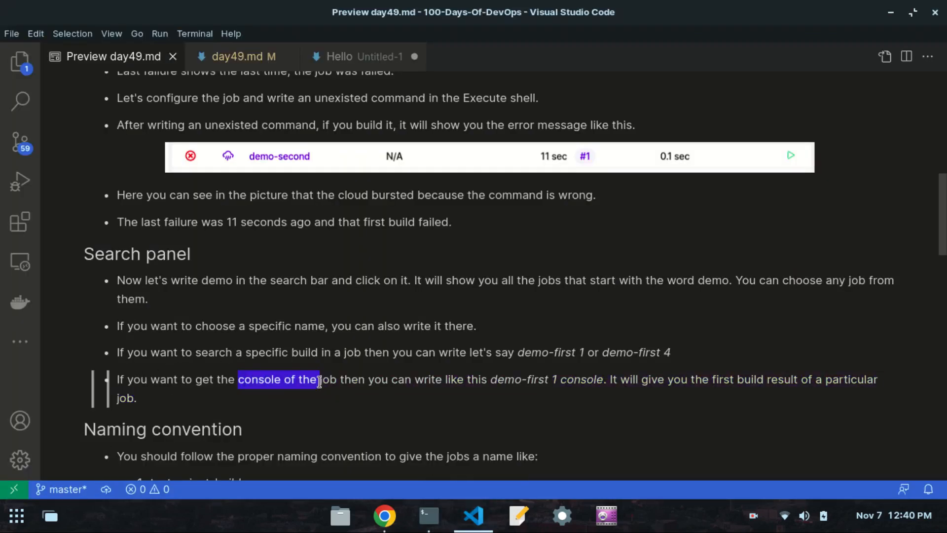
pyautogui.click(336, 395)
pyautogui.click(390, 529)
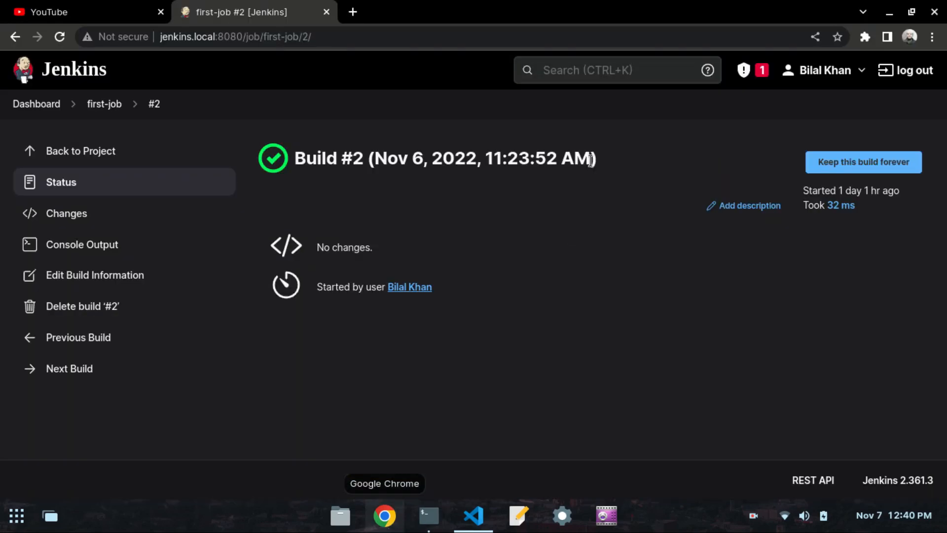
# - Search Jenkins for second-job 2 console and examine the console output of that build
pyautogui.click(556, 72)
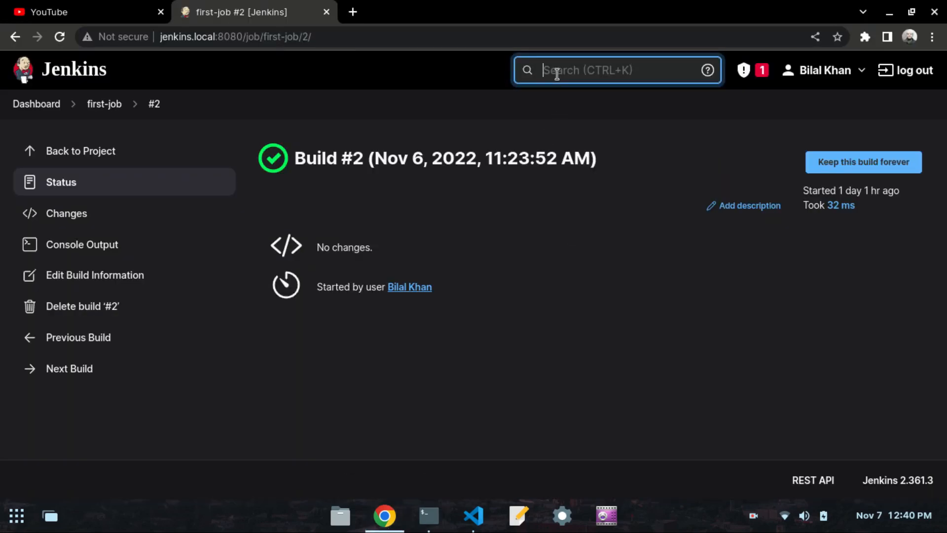
pyautogui.write('second-job 2')
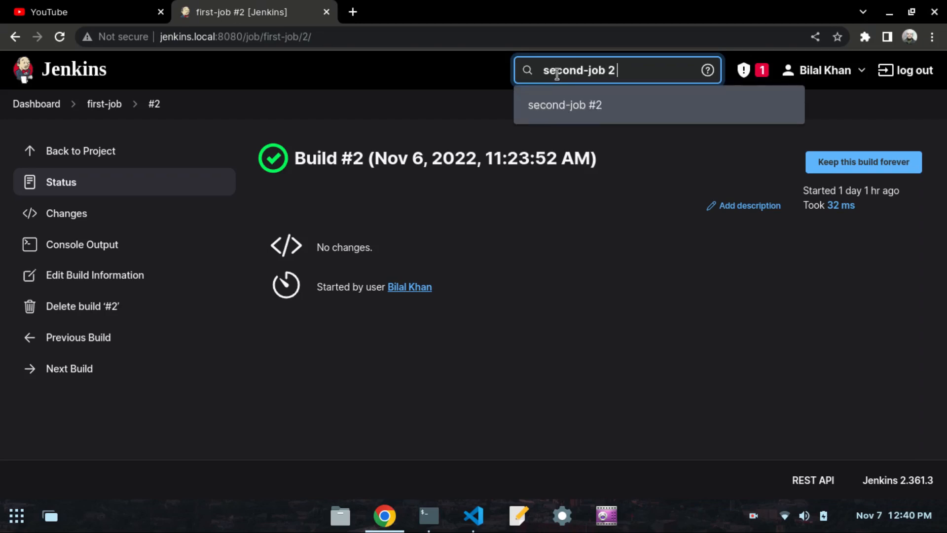
pyautogui.write('console')
pyautogui.click(609, 121)
pyautogui.moveTo(397, 353); pyautogui.dragTo(272, 230)
pyautogui.click(339, 260)
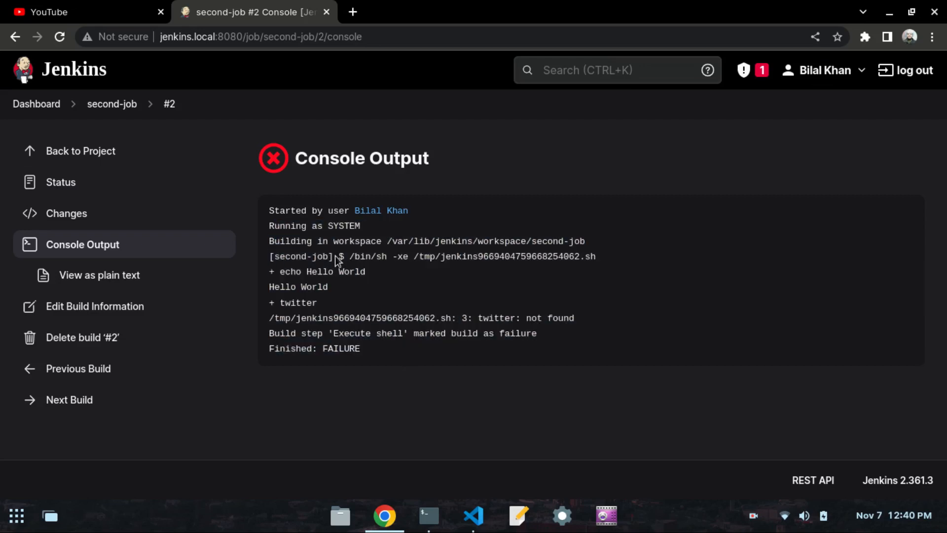
# - Return to the dashboard, open second-job and reach build #2's console output through its build history
pyautogui.click(16, 107)
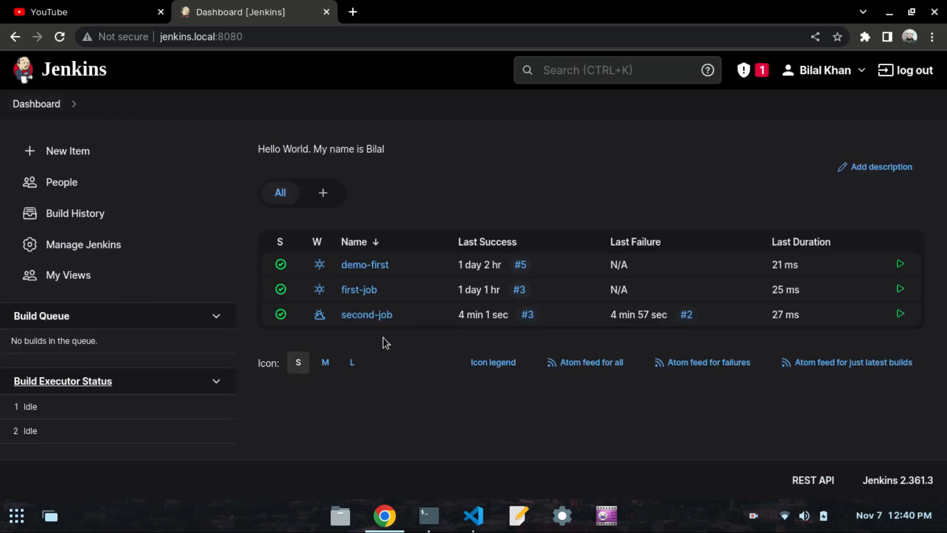
pyautogui.click(403, 316)
pyautogui.click(366, 318)
pyautogui.scroll(-3, 49, 395)
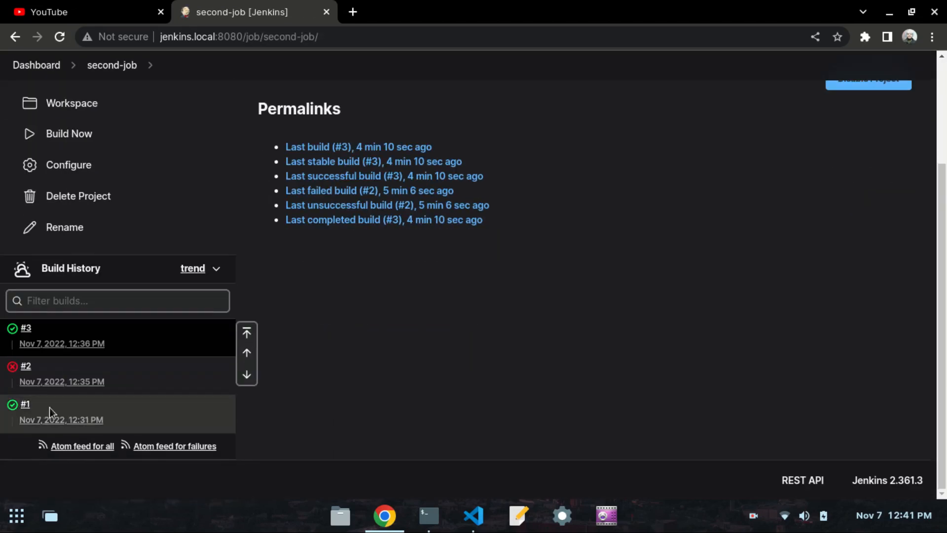
pyautogui.click(25, 366)
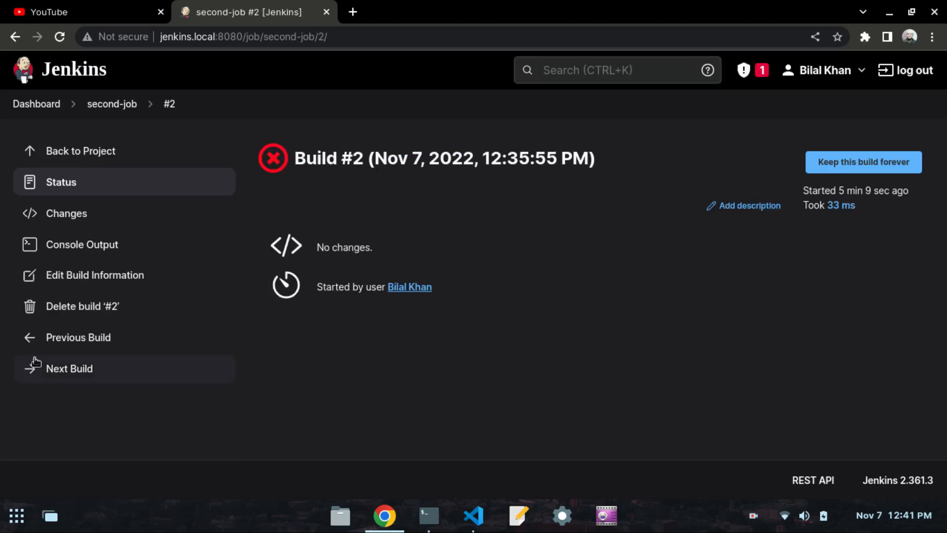
pyautogui.click(67, 245)
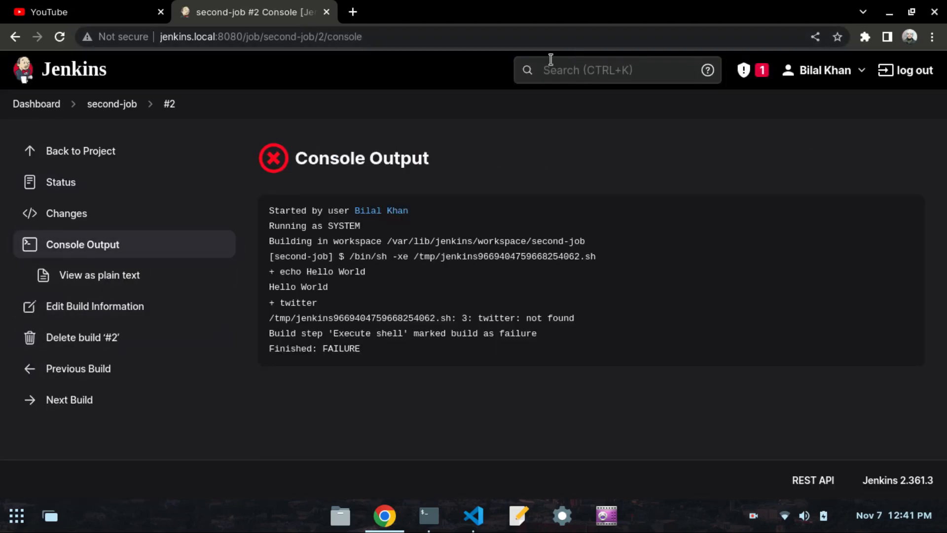
# - Replace the started search text and search Jenkins for first-job 2 consoel
pyautogui.click(561, 74)
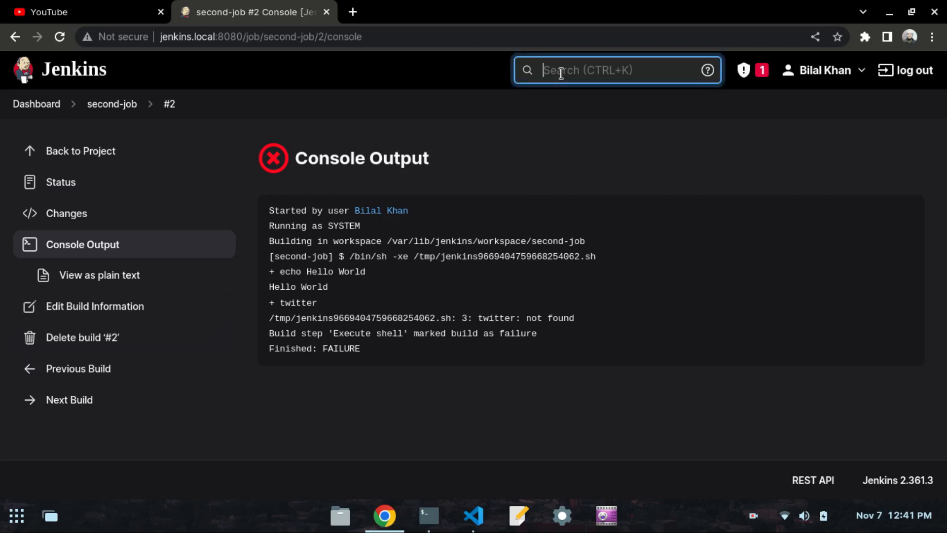
pyautogui.write('second')
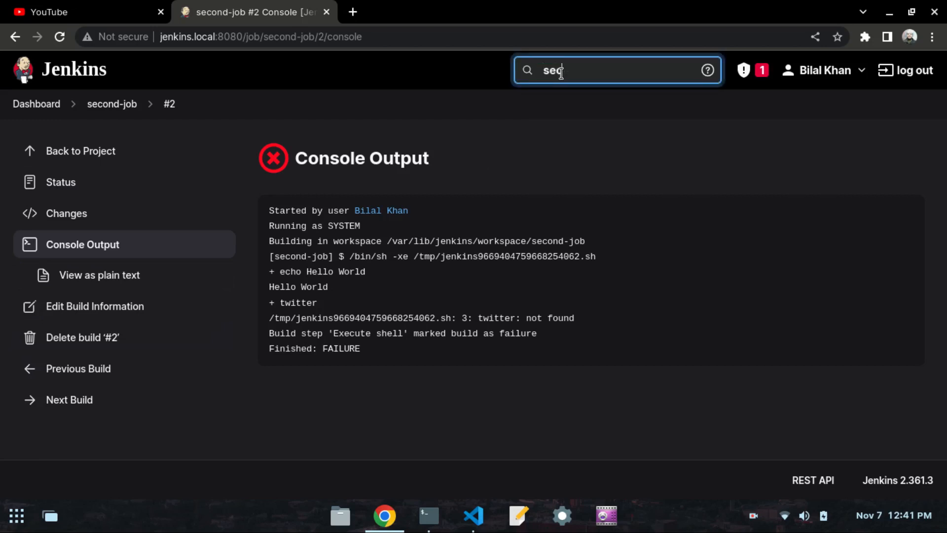
pyautogui.press('BackSpace')
pyautogui.press('BackSpace')
pyautogui.press('BackSpace')
pyautogui.press('BackSpace')
pyautogui.write('f')
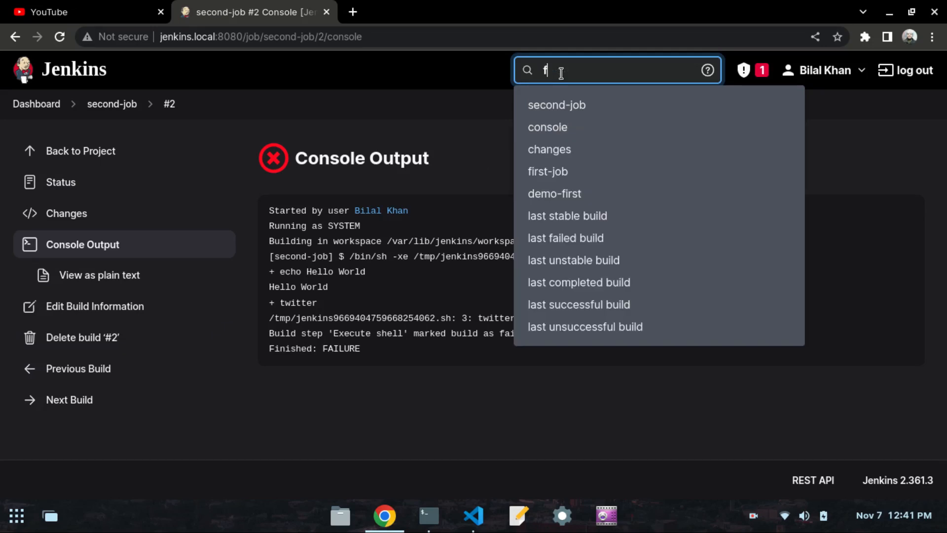
pyautogui.write('irst-job ')
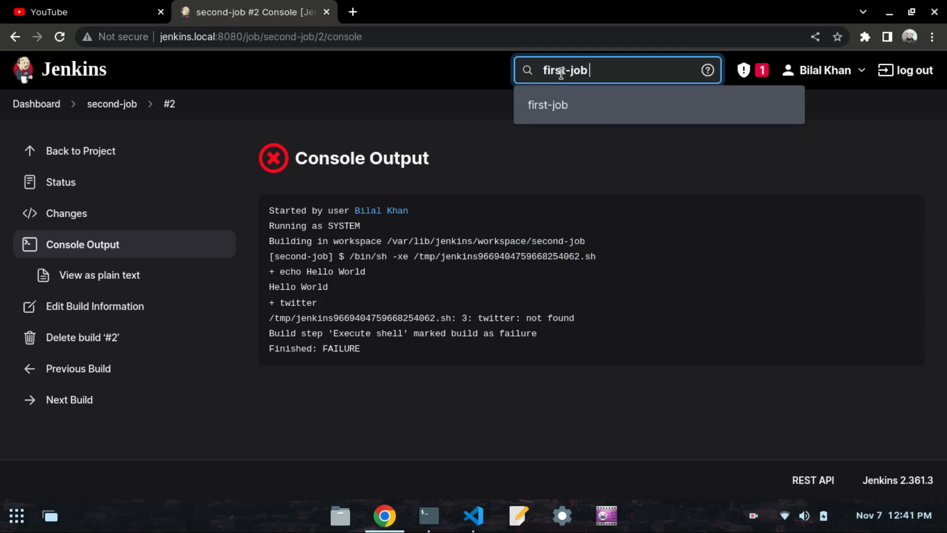
pyautogui.write('2 consoel')
pyautogui.press('Return')
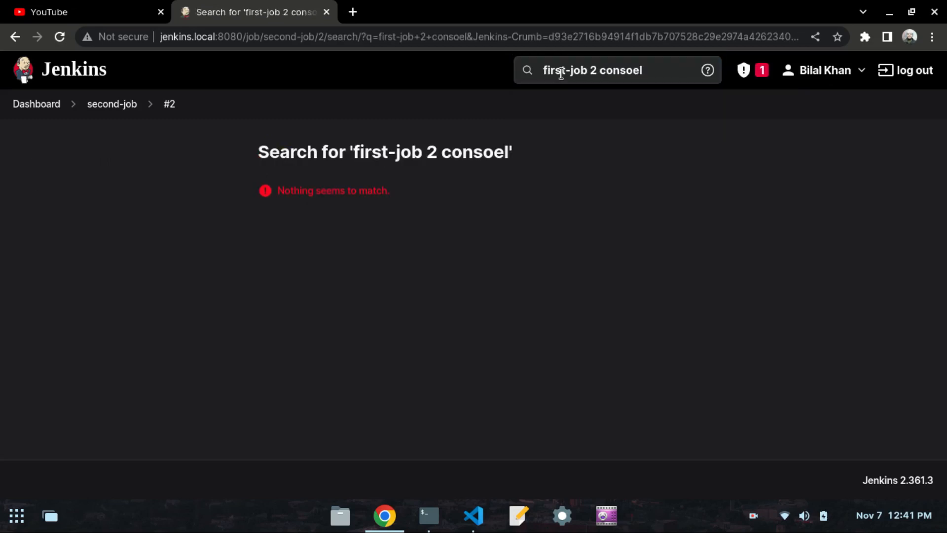
# - Correct the search text to first-job 2 console and run the search to reach that build's console output
pyautogui.click(656, 65)
pyautogui.click(655, 70)
pyautogui.press('BackSpace')
pyautogui.press('BackSpace')
pyautogui.write('le')
pyautogui.press('Return')
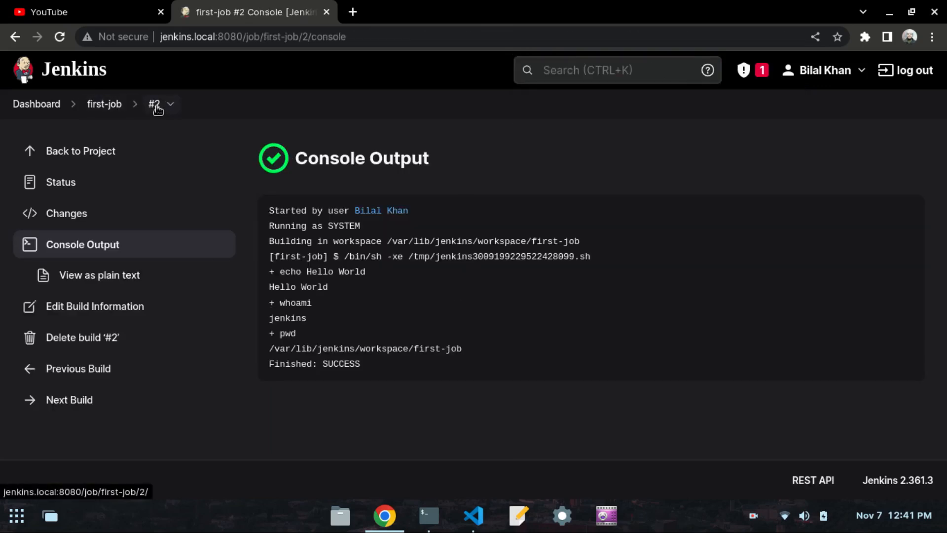
# - Switch to VS Code and read the day 49 notes on job naming conventions, its testproject examples, and managing Jenkins
pyautogui.click(474, 516)
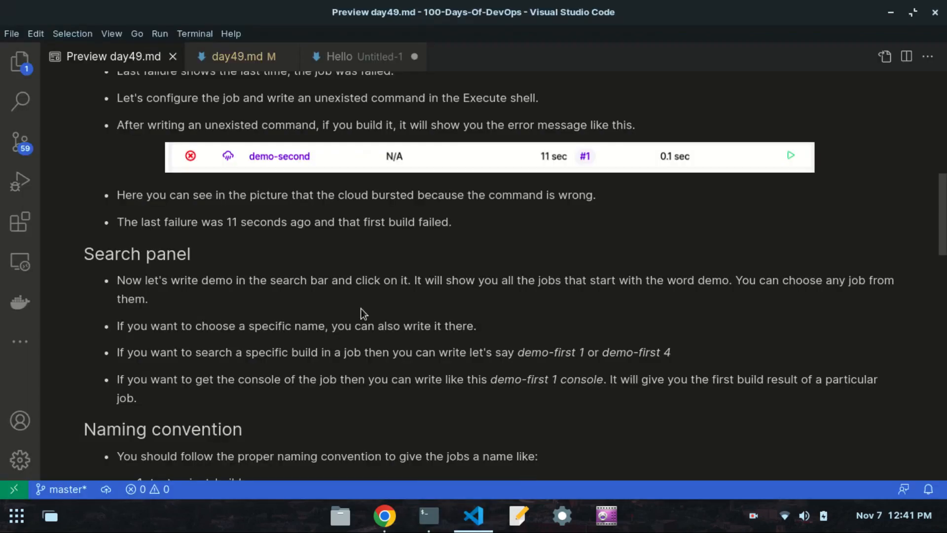
pyautogui.scroll(-5, 361, 308)
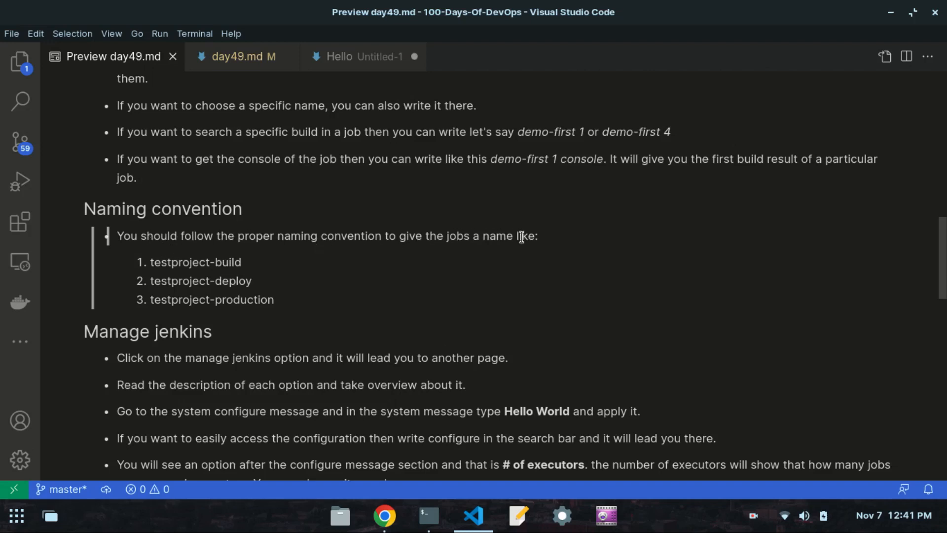
pyautogui.moveTo(209, 262); pyautogui.dragTo(152, 259)
pyautogui.click(163, 258)
pyautogui.moveTo(248, 269); pyautogui.dragTo(149, 281)
pyautogui.click(215, 265)
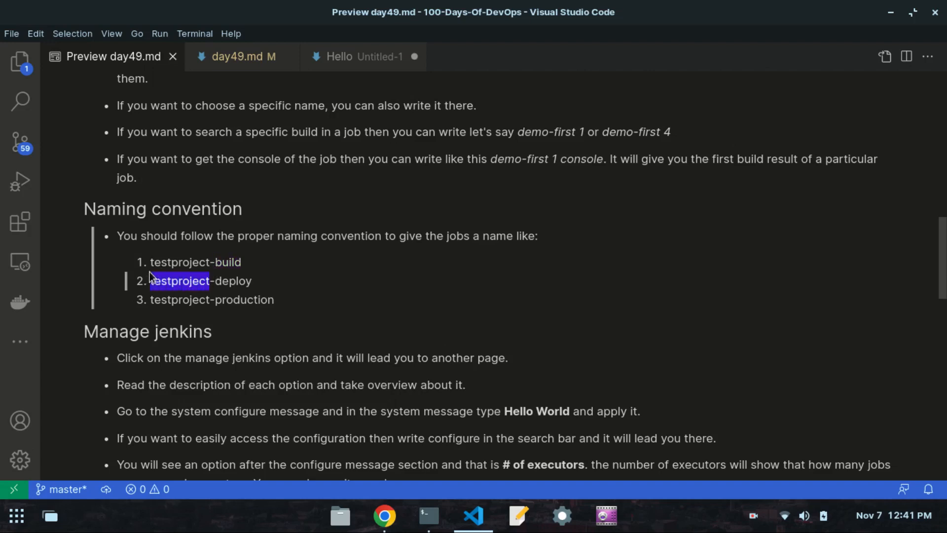
pyautogui.click(247, 293)
pyautogui.moveTo(252, 281); pyautogui.dragTo(148, 300)
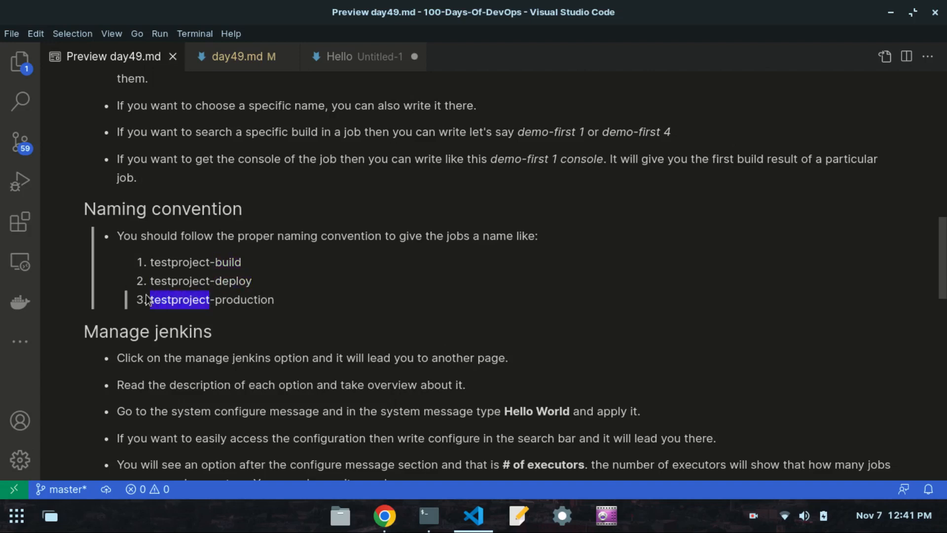
pyautogui.moveTo(274, 299); pyautogui.dragTo(216, 300)
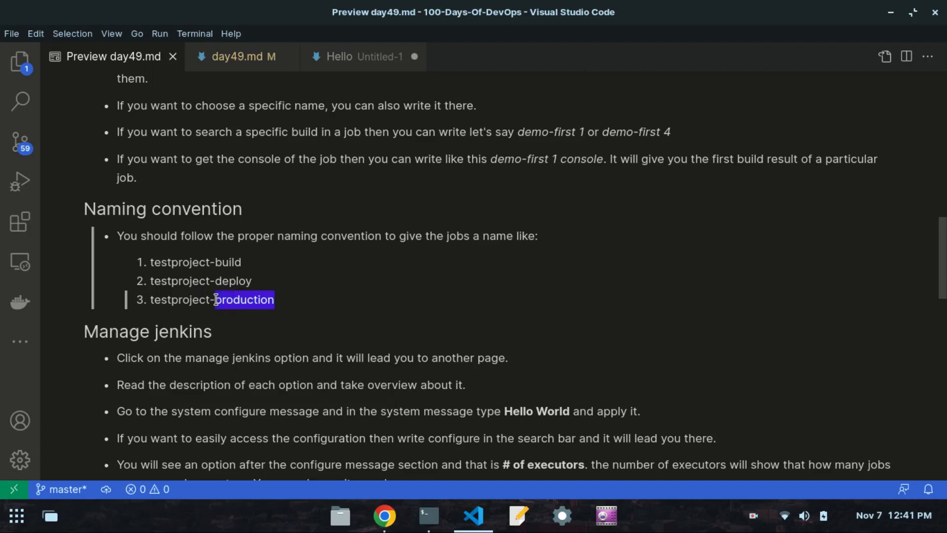
pyautogui.click(227, 302)
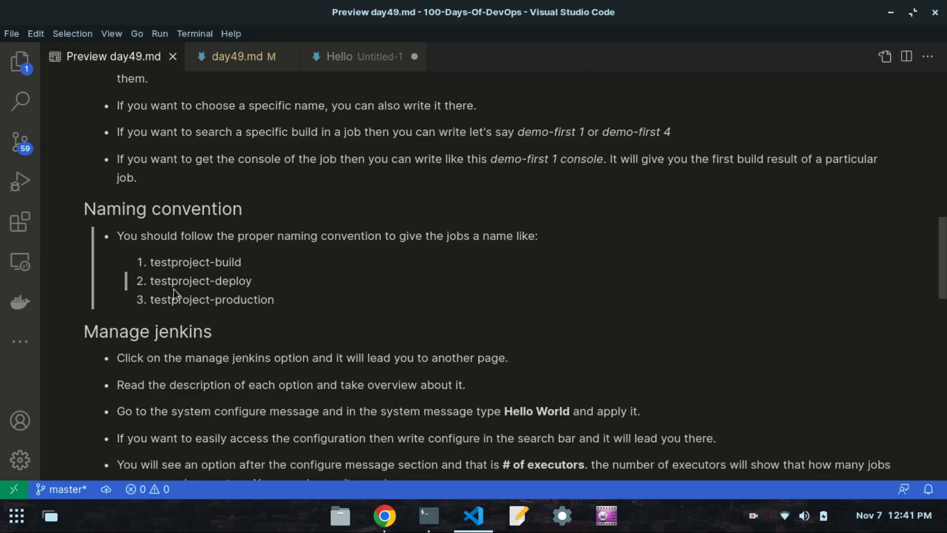
pyautogui.doubleClick(202, 267)
pyautogui.click(201, 267)
pyautogui.scroll(-3, 234, 282)
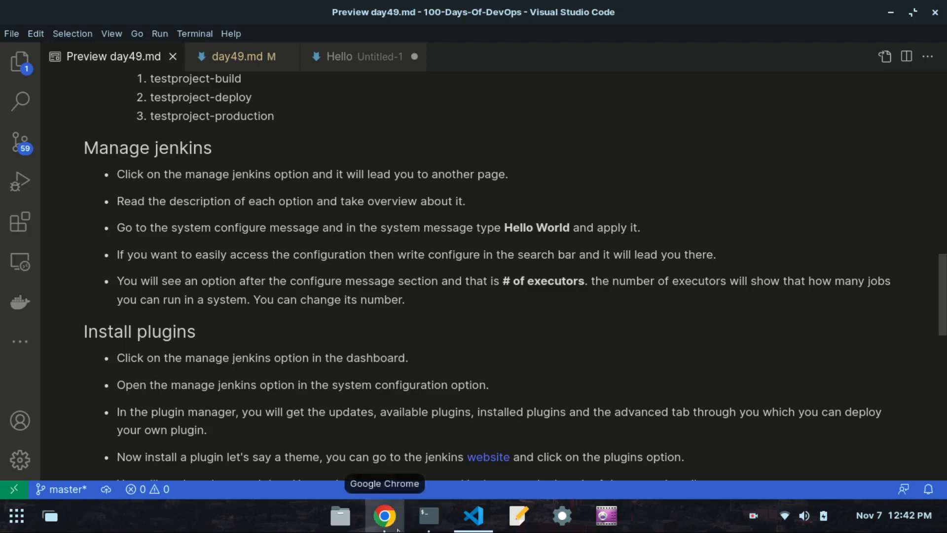
# - Switch back to Chrome, open Manage Jenkins from the dashboard and skim all of its option categories
pyautogui.click(385, 516)
pyautogui.click(54, 107)
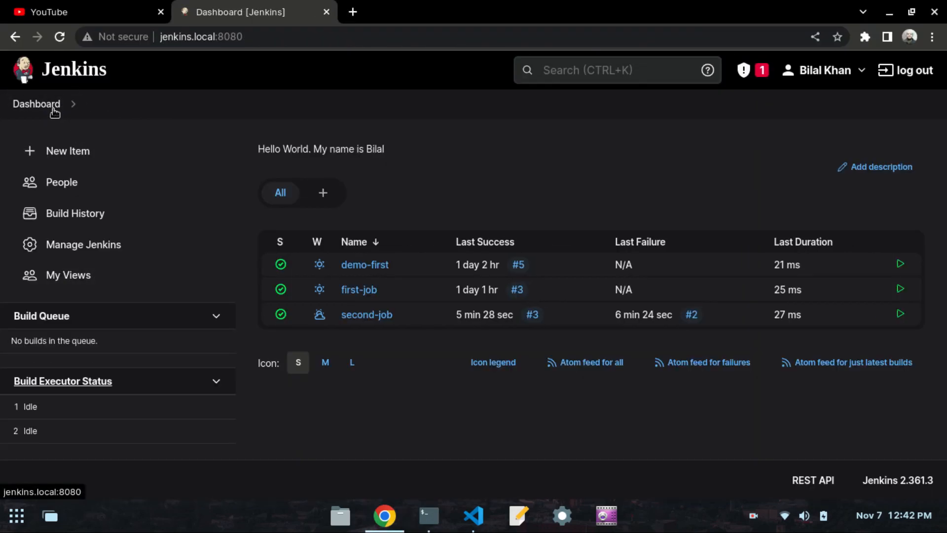
pyautogui.click(77, 251)
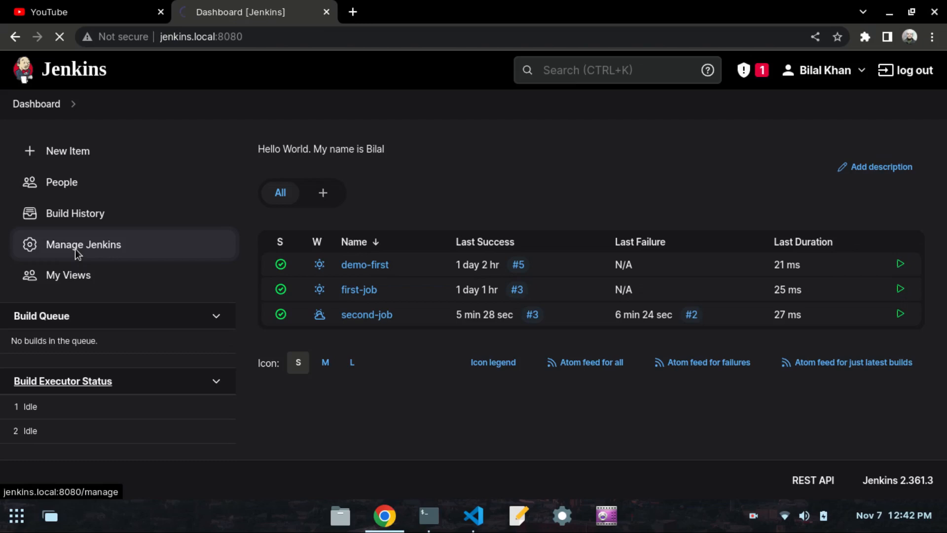
pyautogui.scroll(-2, 620, 271)
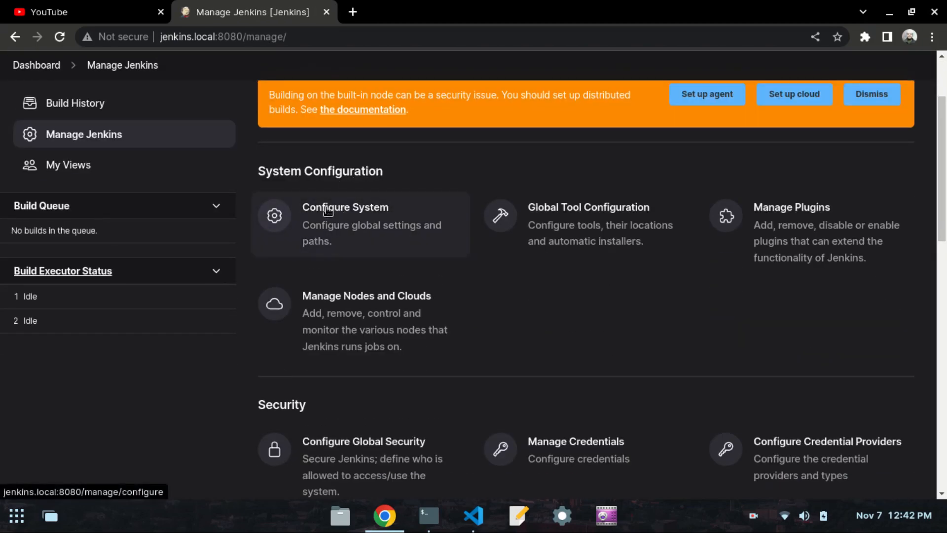
pyautogui.scroll(-3, 345, 303)
pyautogui.scroll(-3, 271, 311)
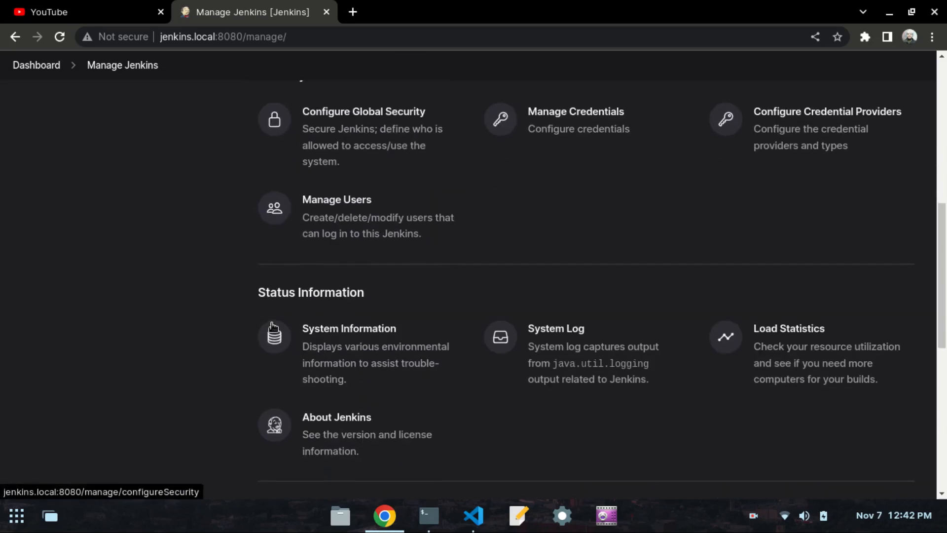
pyautogui.scroll(-5, 292, 304)
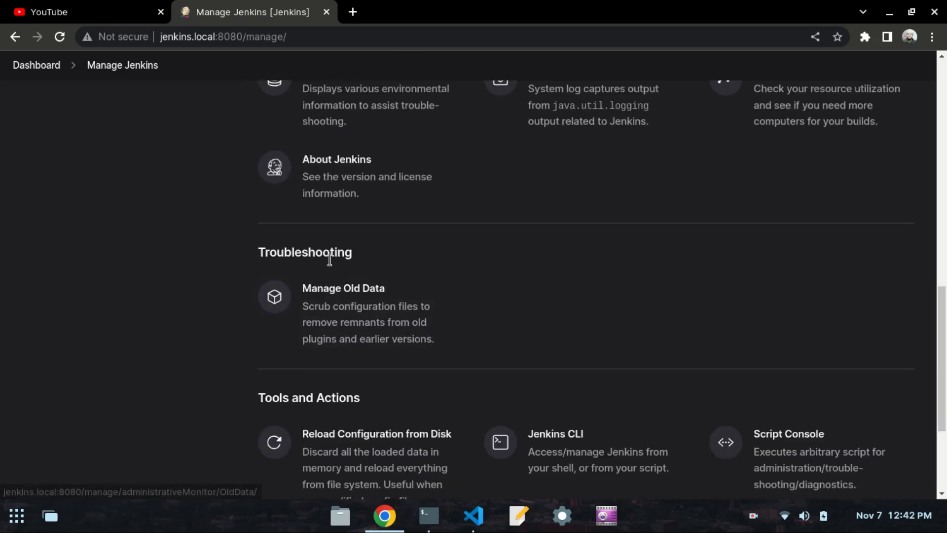
pyautogui.scroll(-3, 301, 311)
pyautogui.moveTo(942, 368); pyautogui.dragTo(932, 128)
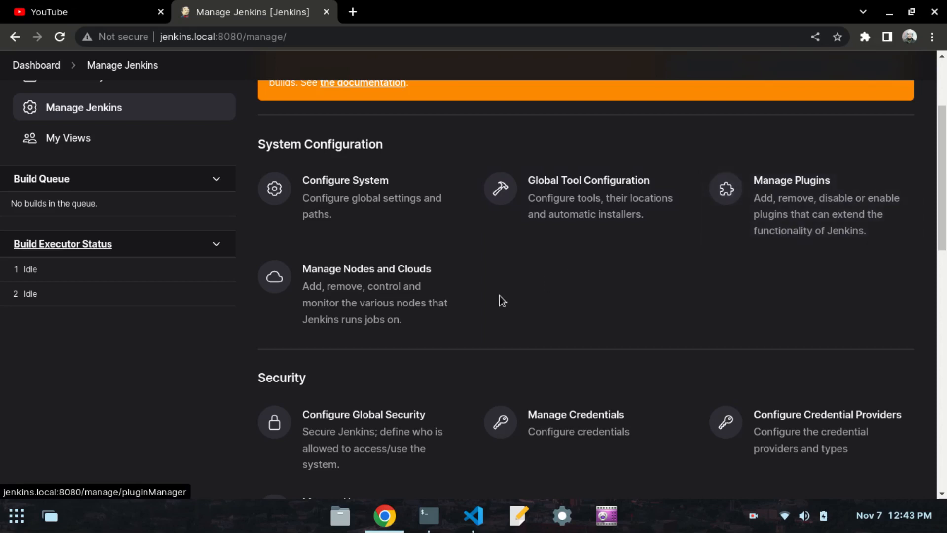
# - Read the descriptions of the Manage Jenkins options, from nodes and security through status information to troubleshooting and tools
pyautogui.scroll(-3, 393, 309)
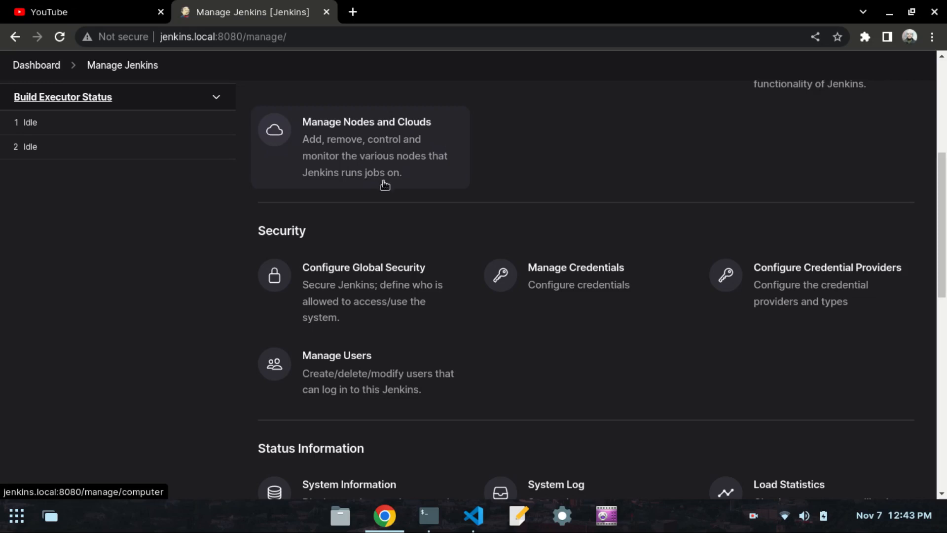
pyautogui.scroll(-3, 477, 170)
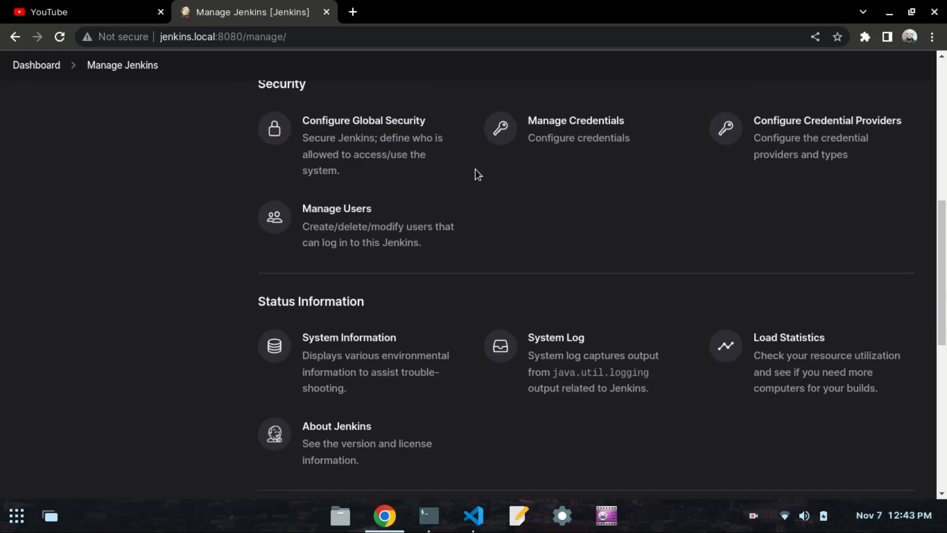
pyautogui.scroll(2, 308, 175)
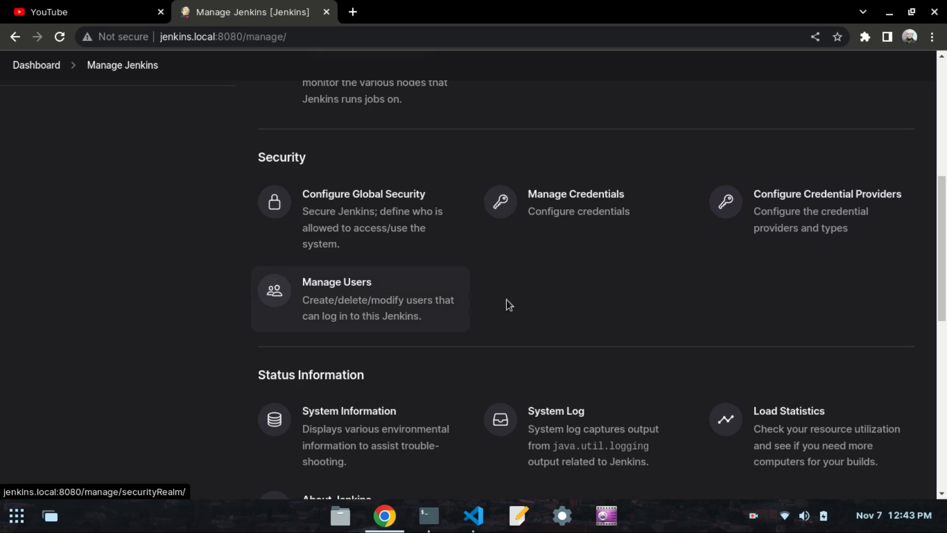
pyautogui.scroll(-1, 478, 283)
pyautogui.scroll(-1, 478, 284)
pyautogui.scroll(-5, 478, 283)
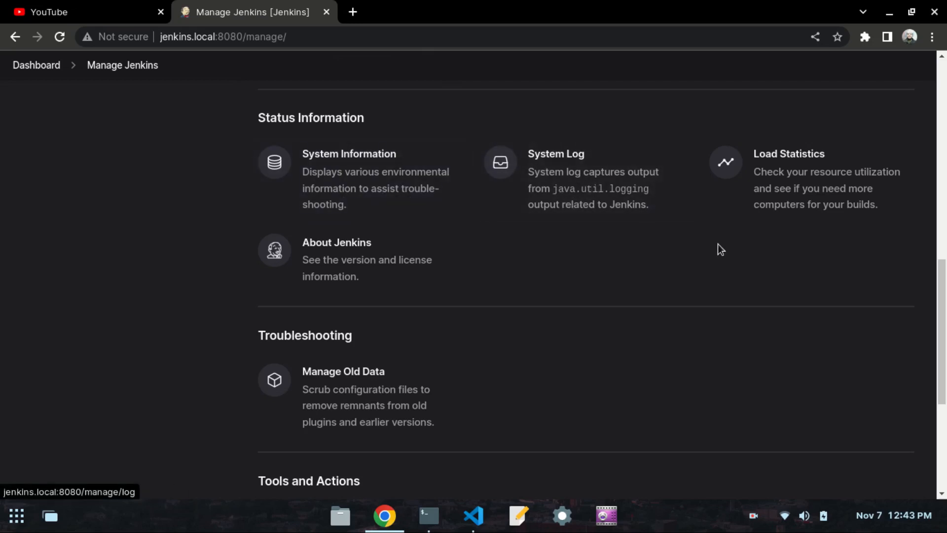
pyautogui.scroll(-5, 409, 333)
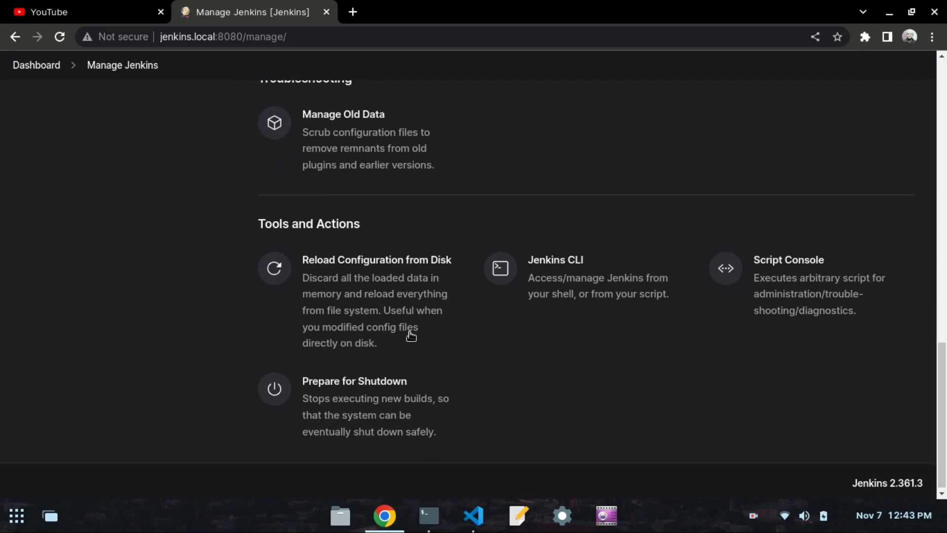
pyautogui.scroll(1, 410, 332)
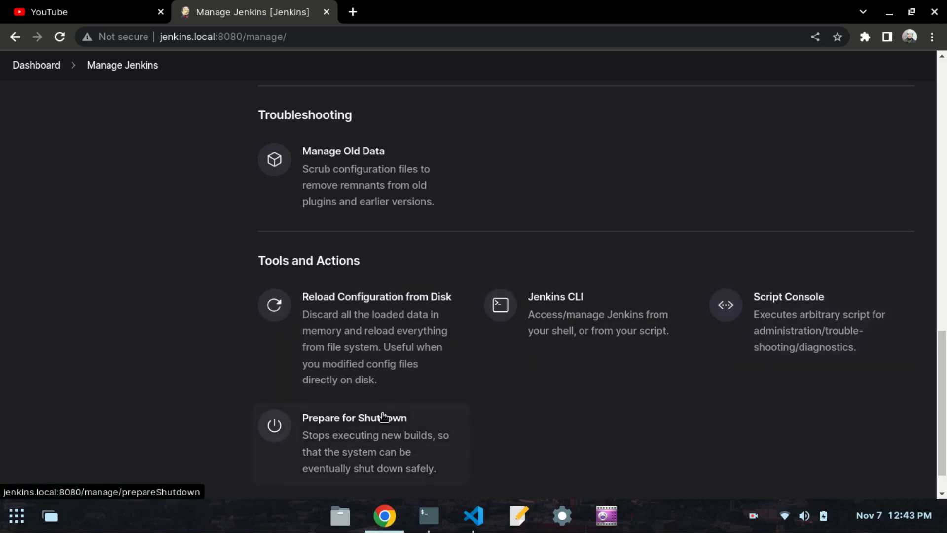
pyautogui.scroll(-1, 321, 424)
pyautogui.scroll(10, 364, 179)
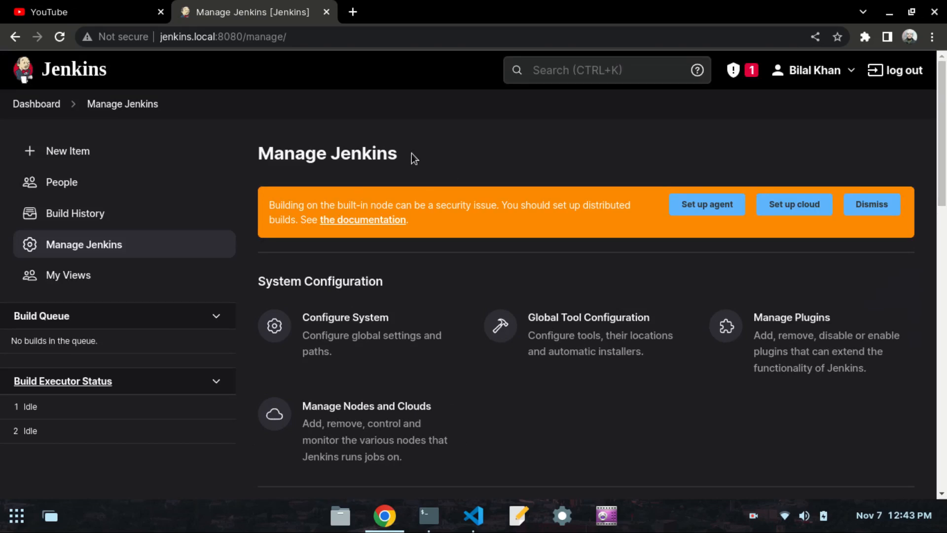
# - Read the system message note in VS Code, switch back to Chrome and examine the existing message on the Jenkins dashboard
pyautogui.hotkey('alt', 'Tab')
pyautogui.hotkey('alt', 'Tab')
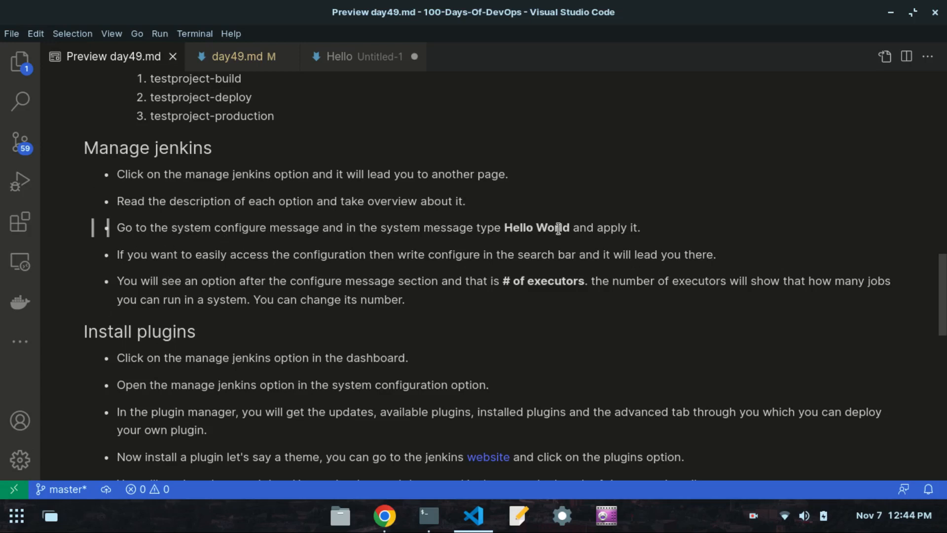
pyautogui.click(373, 523)
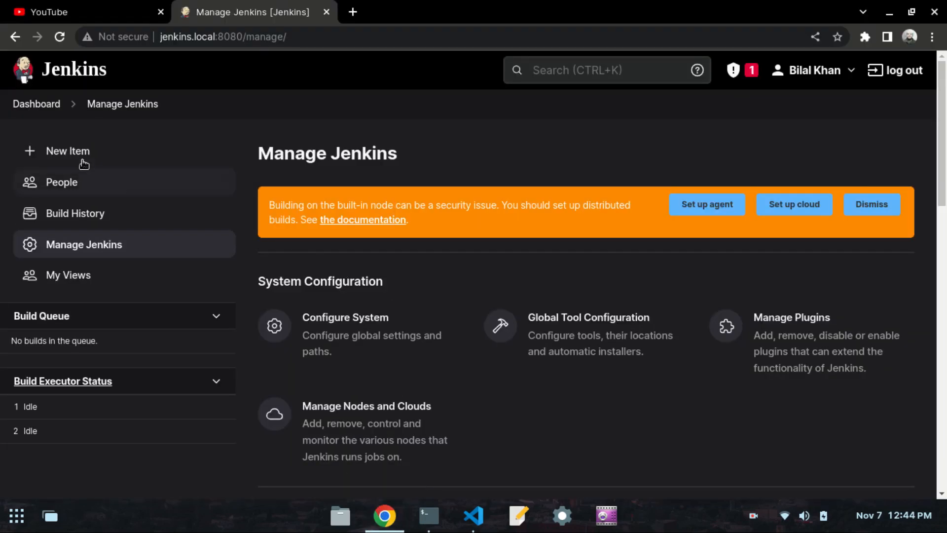
pyautogui.click(37, 104)
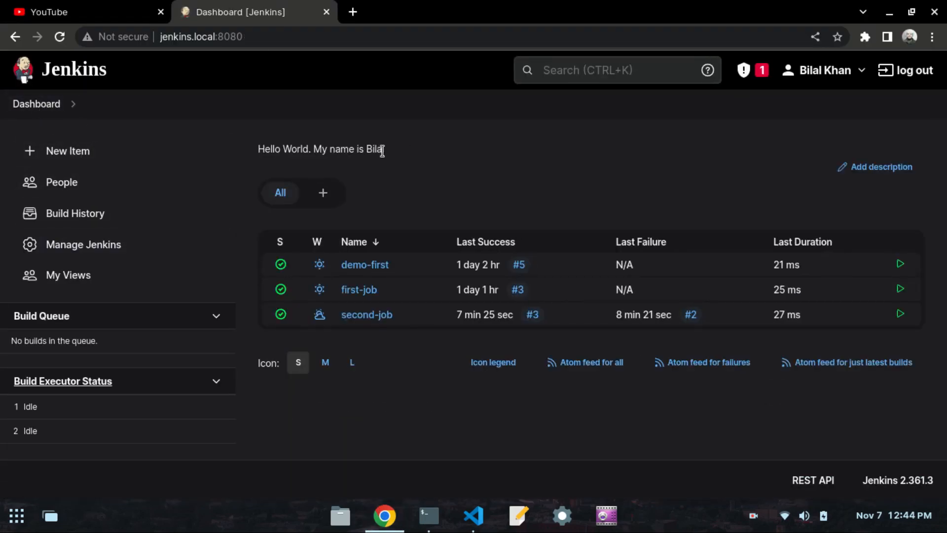
pyautogui.moveTo(384, 149); pyautogui.dragTo(250, 155)
pyautogui.click(251, 155)
pyautogui.moveTo(384, 150); pyautogui.dragTo(251, 156)
# - Open Configure System through Manage Jenkins and replace the system message with Assalam u alaikum
pyautogui.click(79, 245)
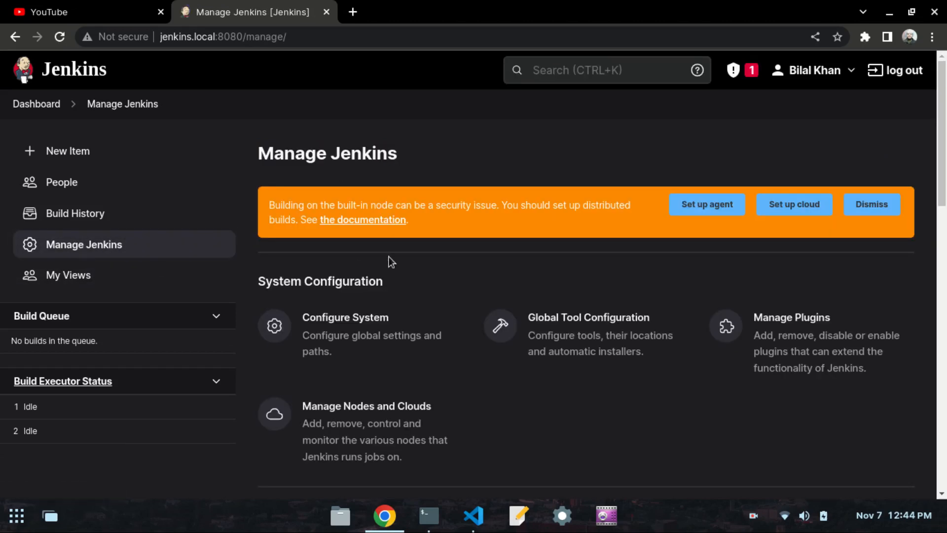
pyautogui.scroll(-4, 384, 296)
pyautogui.click(377, 147)
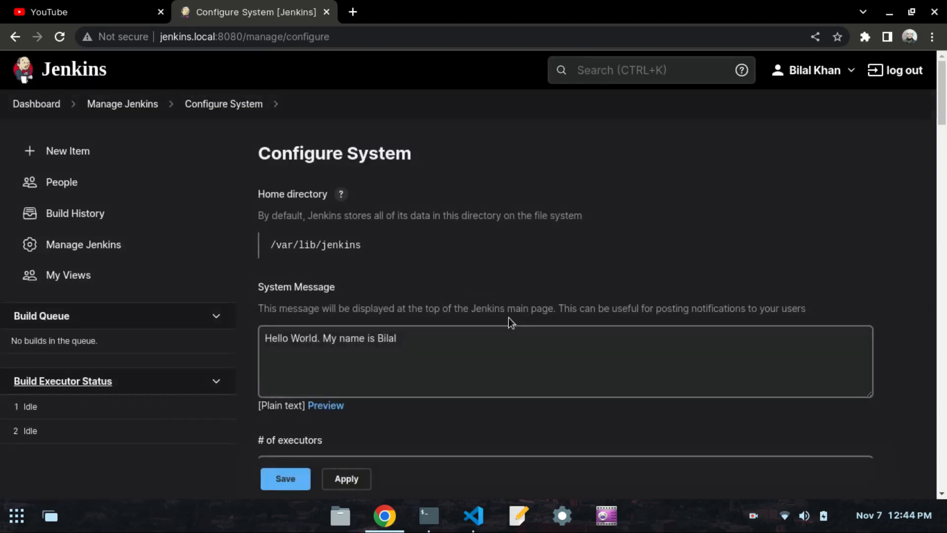
pyautogui.scroll(-5, 507, 316)
pyautogui.scroll(2, 507, 311)
pyautogui.moveTo(399, 226); pyautogui.dragTo(227, 226)
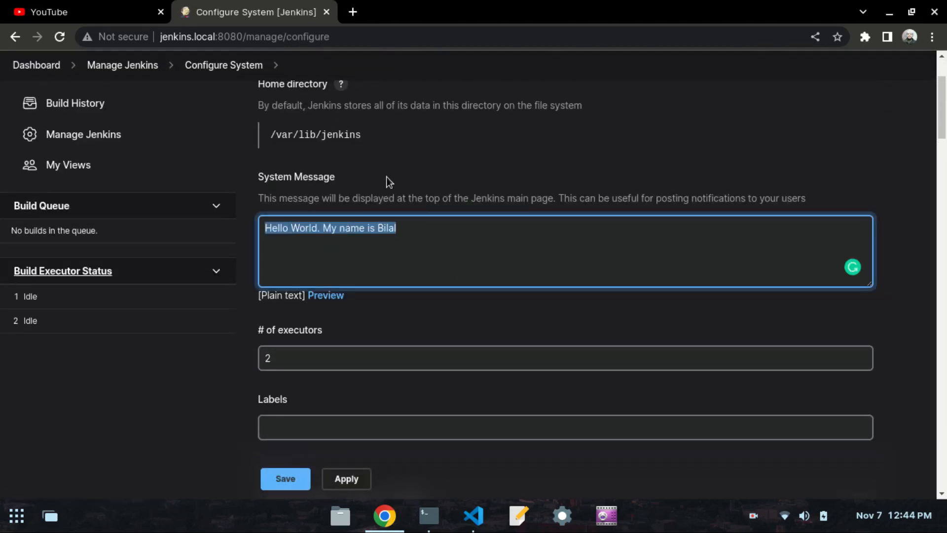
pyautogui.press('BackSpace')
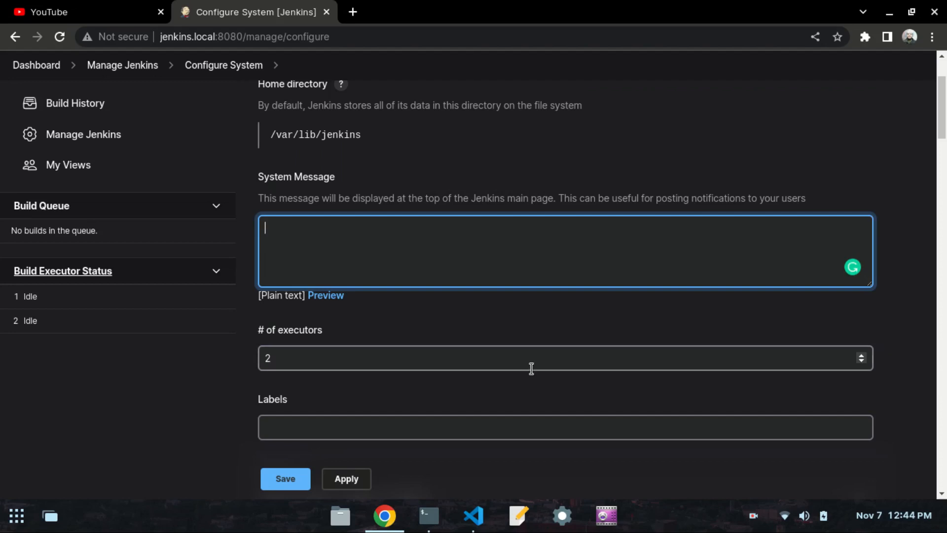
pyautogui.write('Assalam ualaikum')
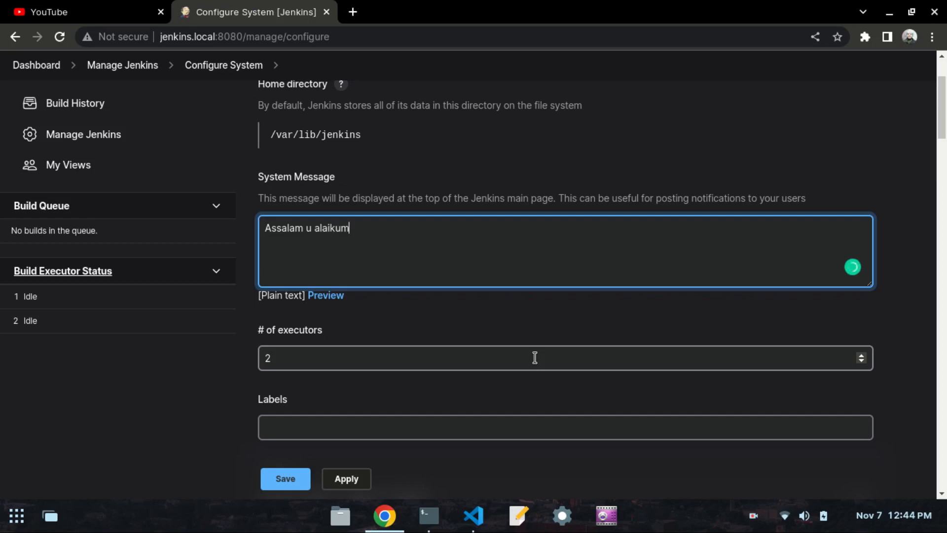
# - Apply and save the system configuration, and check the system message on the dashboard
pyautogui.scroll(-3, 425, 353)
pyautogui.click(348, 485)
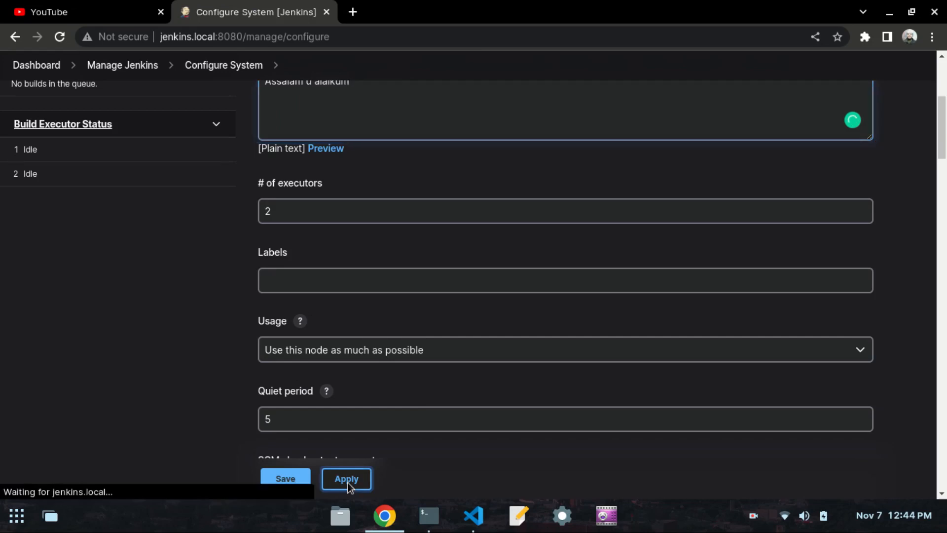
pyautogui.click(293, 481)
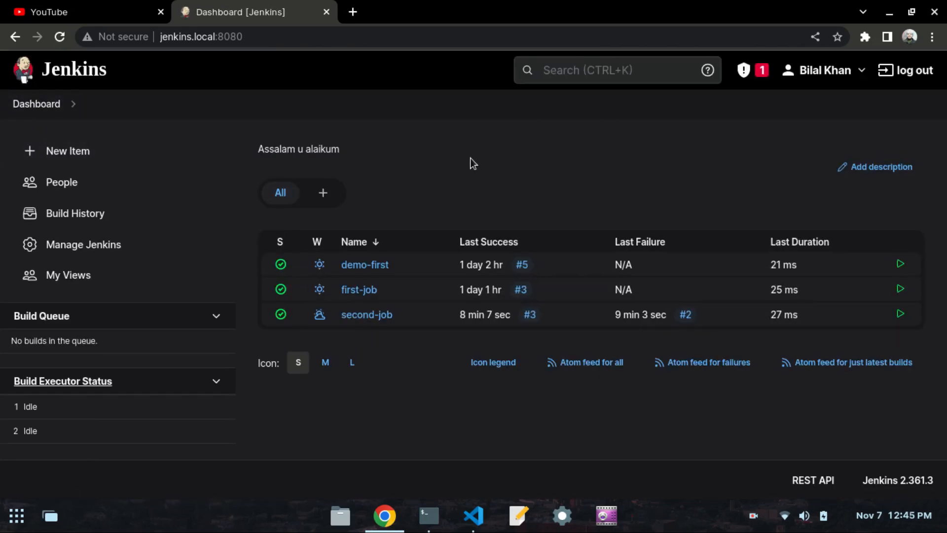
pyautogui.moveTo(362, 155); pyautogui.dragTo(244, 142)
pyautogui.click(417, 135)
# - Reopen Configure System through Manage Jenkins and examine the # of executors setting
pyautogui.click(61, 241)
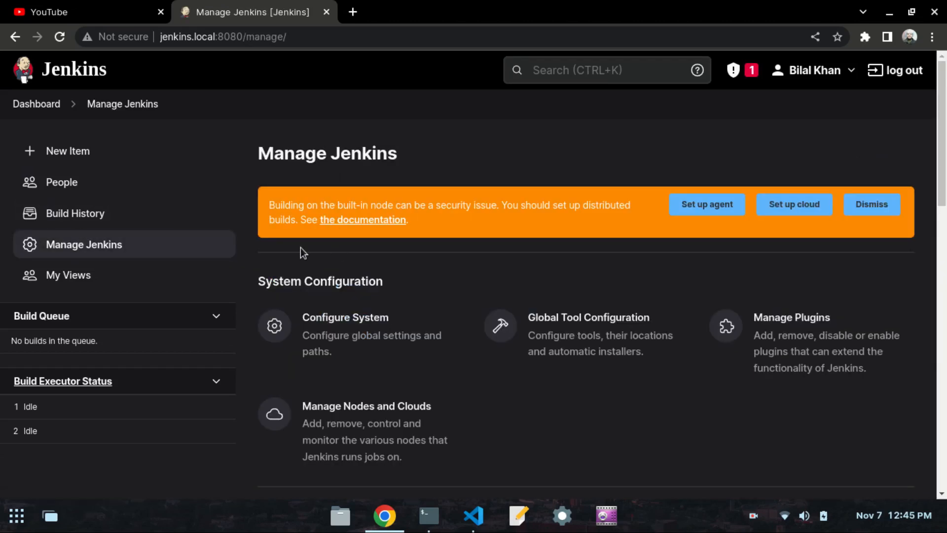
pyautogui.click(358, 341)
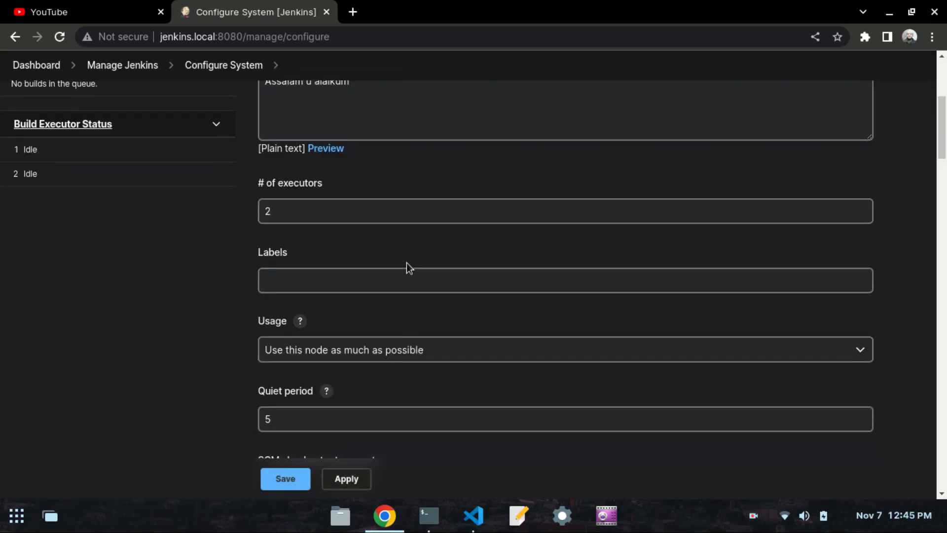
pyautogui.scroll(1, 406, 262)
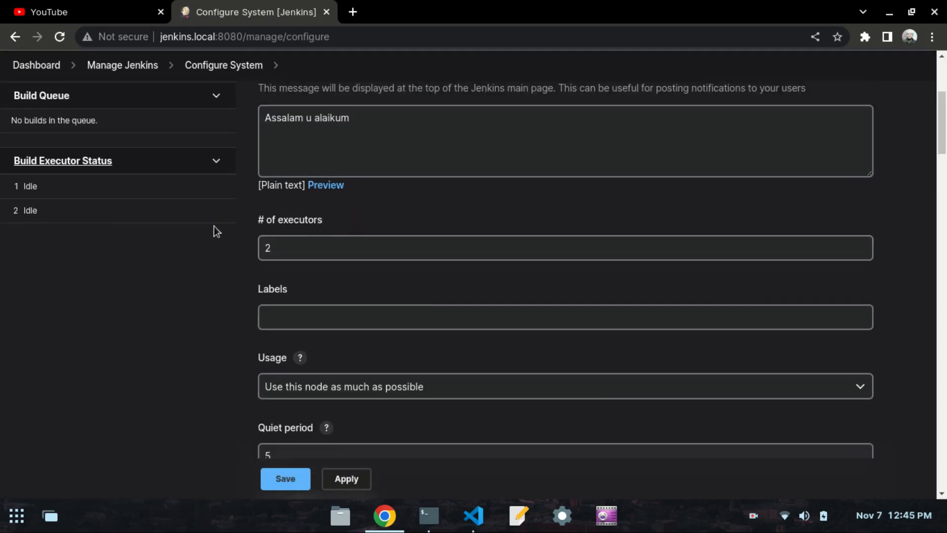
pyautogui.moveTo(330, 227); pyautogui.dragTo(256, 221)
pyautogui.click(256, 221)
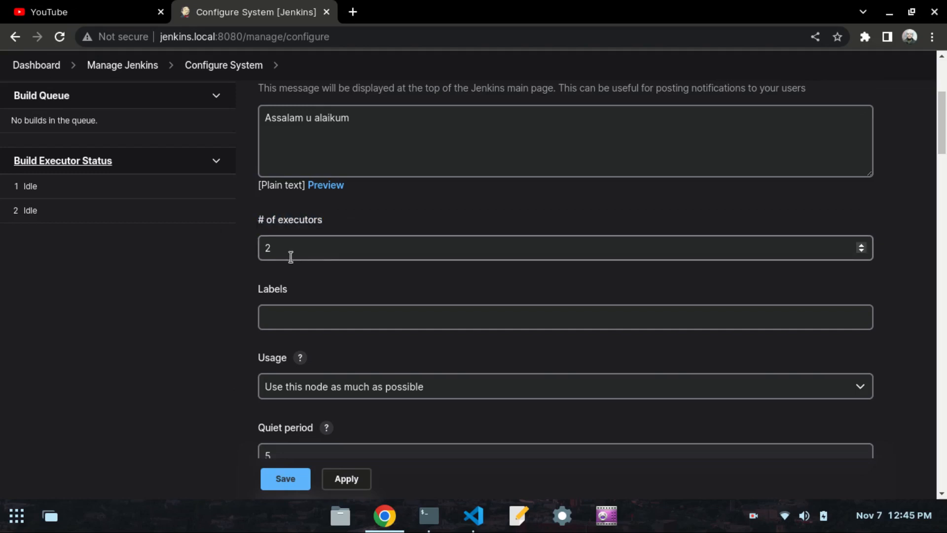
# - Try changing the # of executors to 5, and restore the value to 2
pyautogui.moveTo(274, 252); pyautogui.dragTo(256, 250)
pyautogui.click(253, 250)
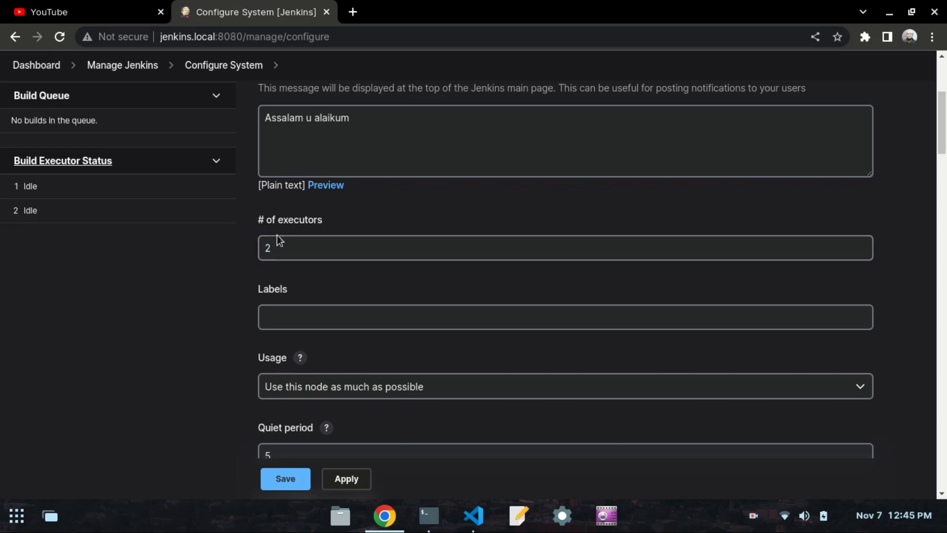
pyautogui.click(264, 249)
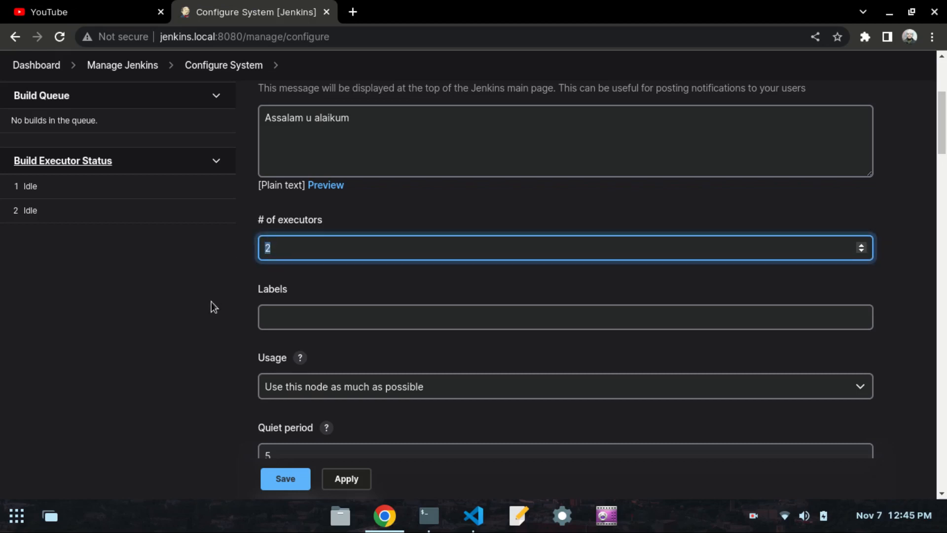
pyautogui.click(278, 255)
pyautogui.press('BackSpace')
pyautogui.write('5')
pyautogui.write('2')
pyautogui.click(222, 252)
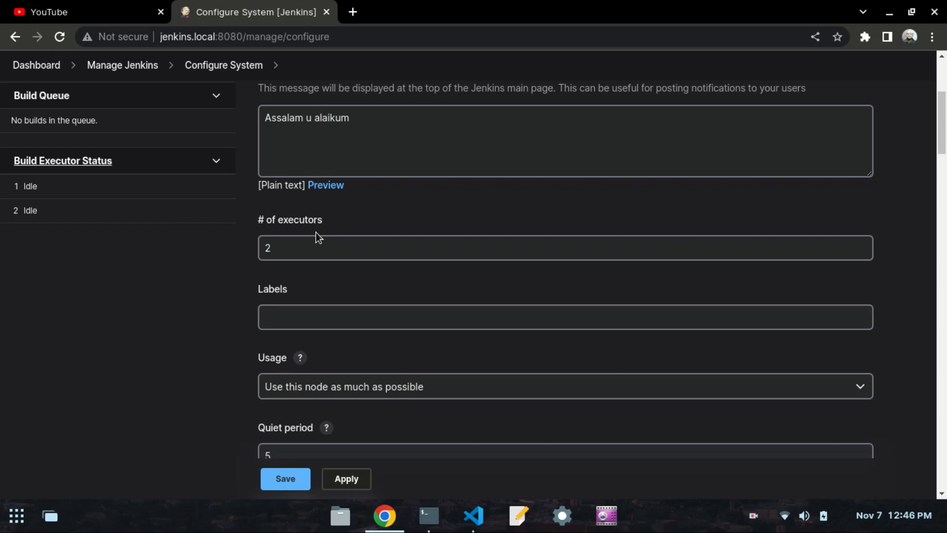
# - Leave Configure System for the dashboard without saving, check the Manage jenkins notes in VS Code and return to Chrome
pyautogui.scroll(5, 316, 232)
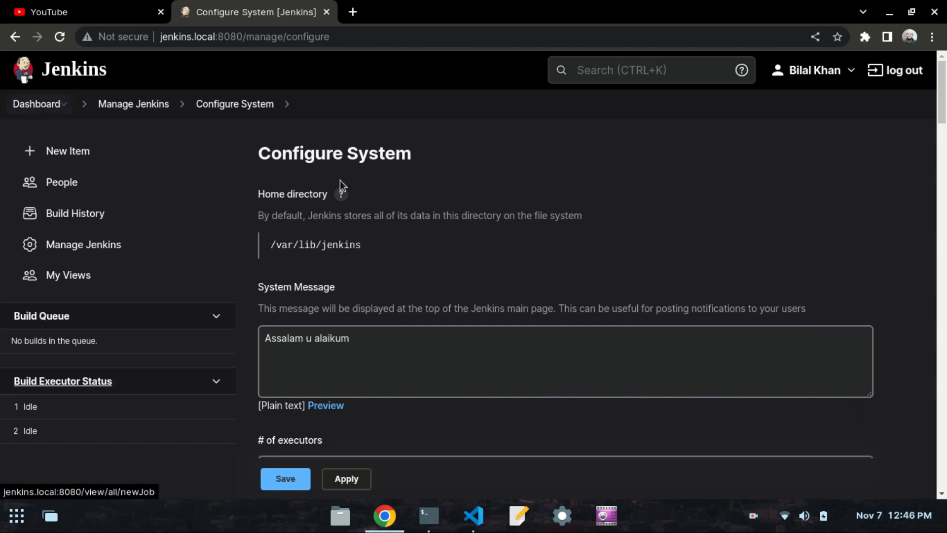
pyautogui.click(34, 106)
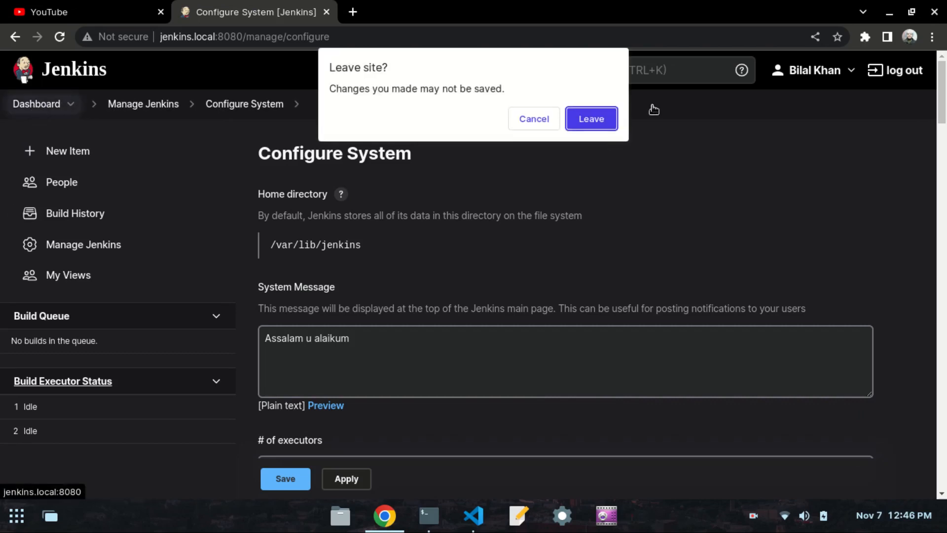
pyautogui.click(614, 118)
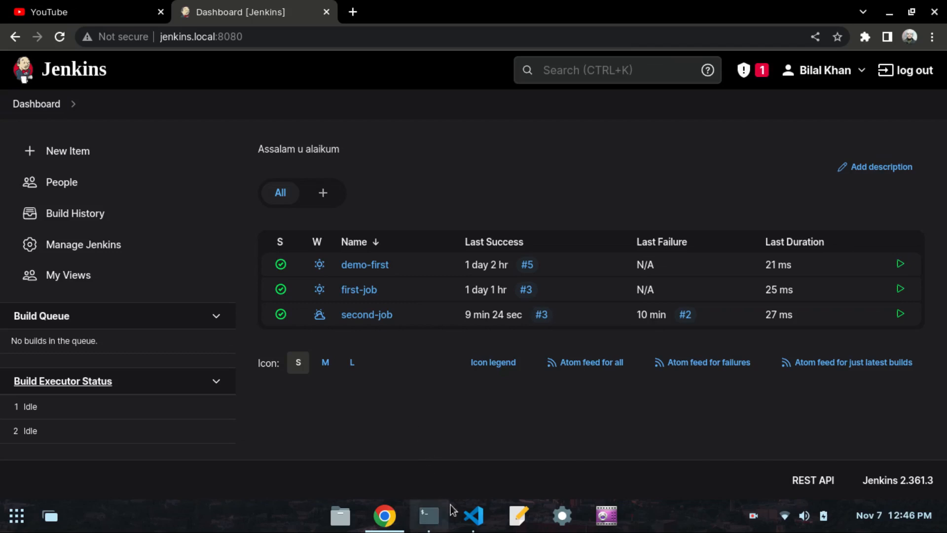
pyautogui.click(475, 517)
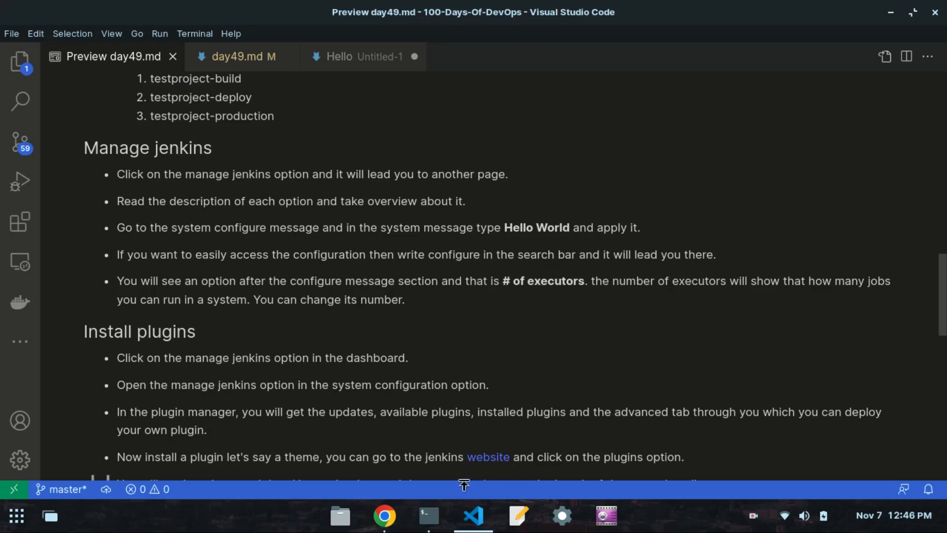
pyautogui.click(384, 515)
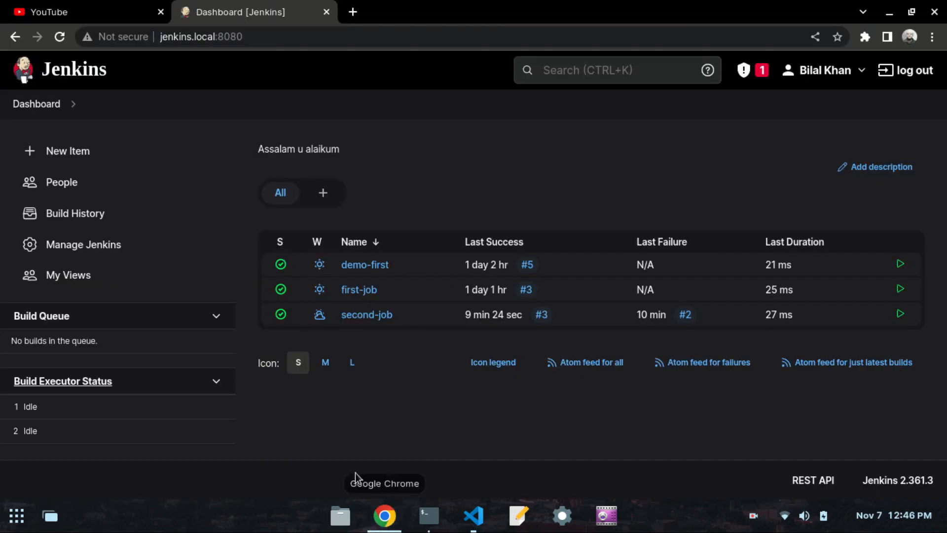
# - Open Configure System through Manage Jenkins and head back to the dashboard
pyautogui.click(70, 245)
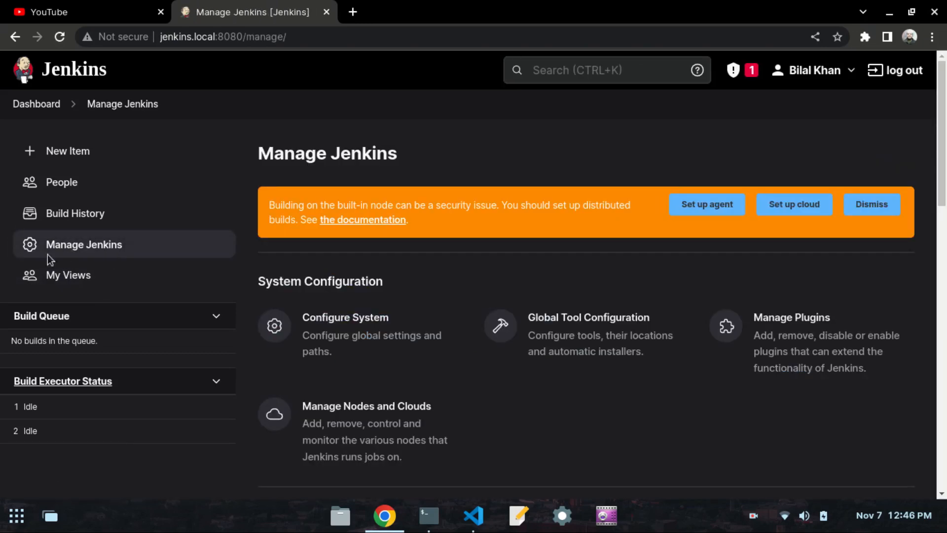
pyautogui.click(334, 320)
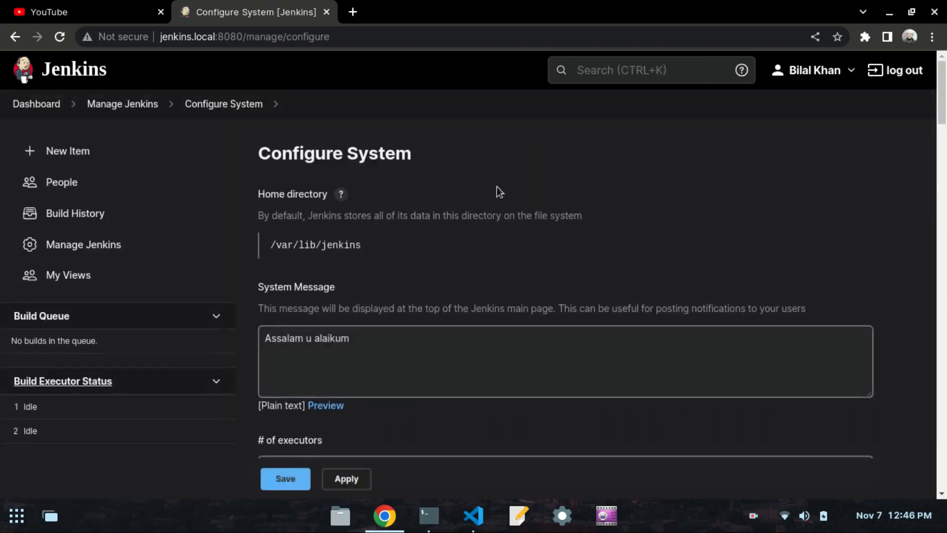
pyautogui.click(43, 110)
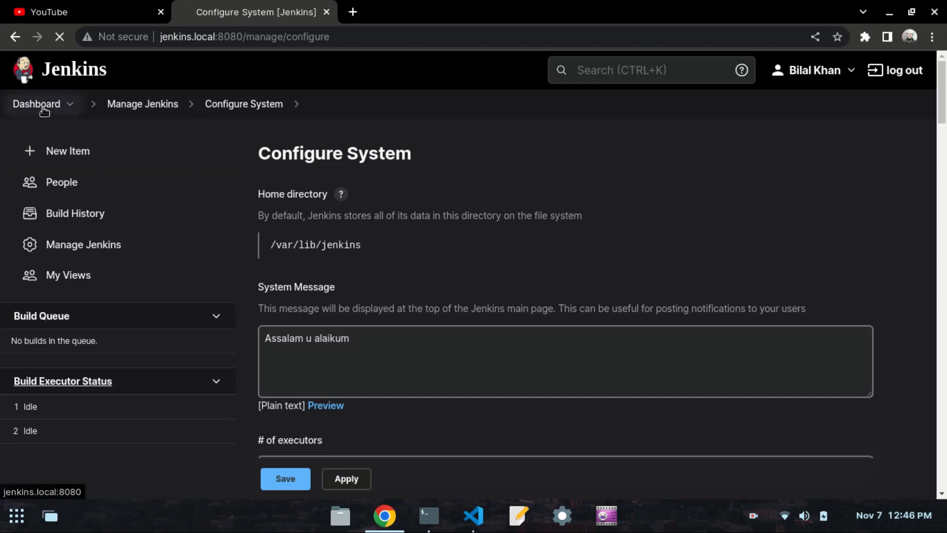
# - Search Jenkins for configure to reach the Configure System page directly, and look over its settings
pyautogui.click(569, 70)
pyautogui.write('configure')
pyautogui.press('Return')
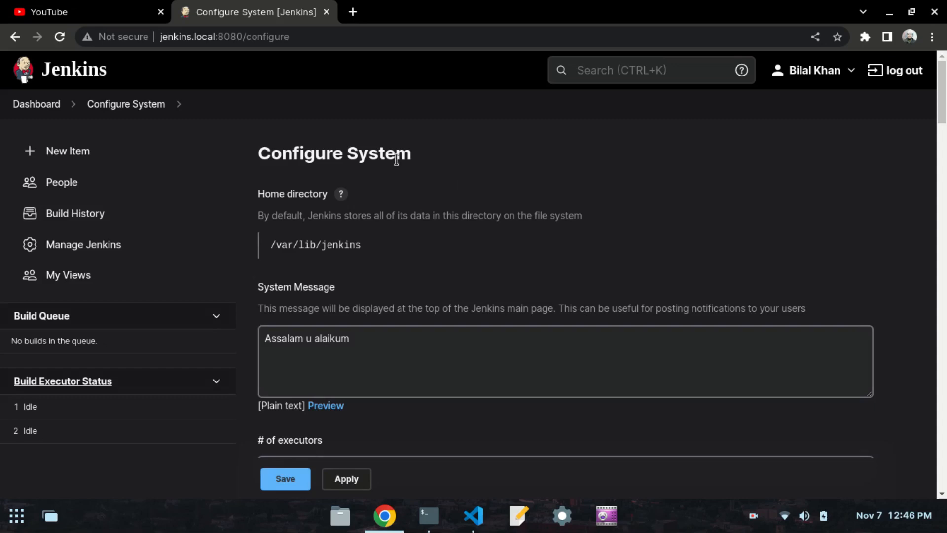
pyautogui.scroll(-4, 380, 163)
pyautogui.scroll(5, 380, 163)
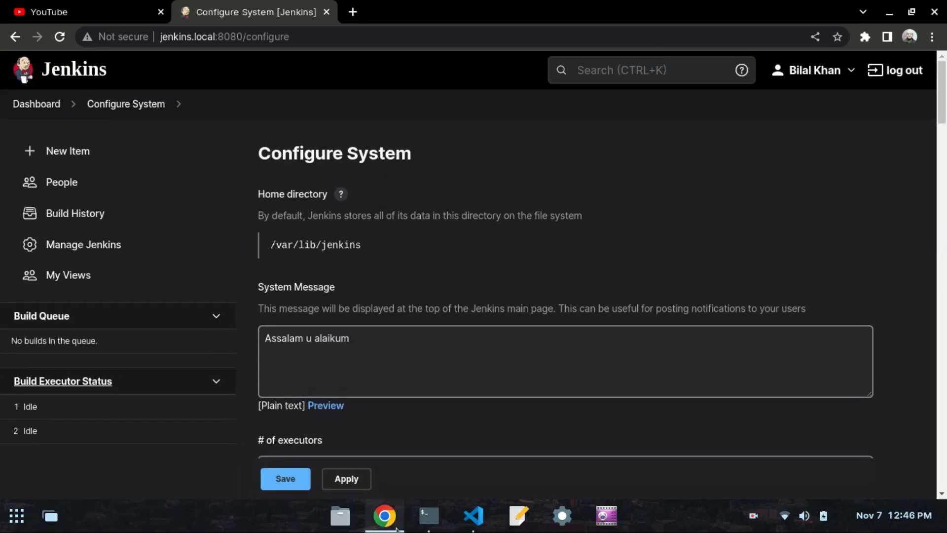
# - Switch to VS Code and read the Install plugins section of the day49.md preview
pyautogui.click(473, 515)
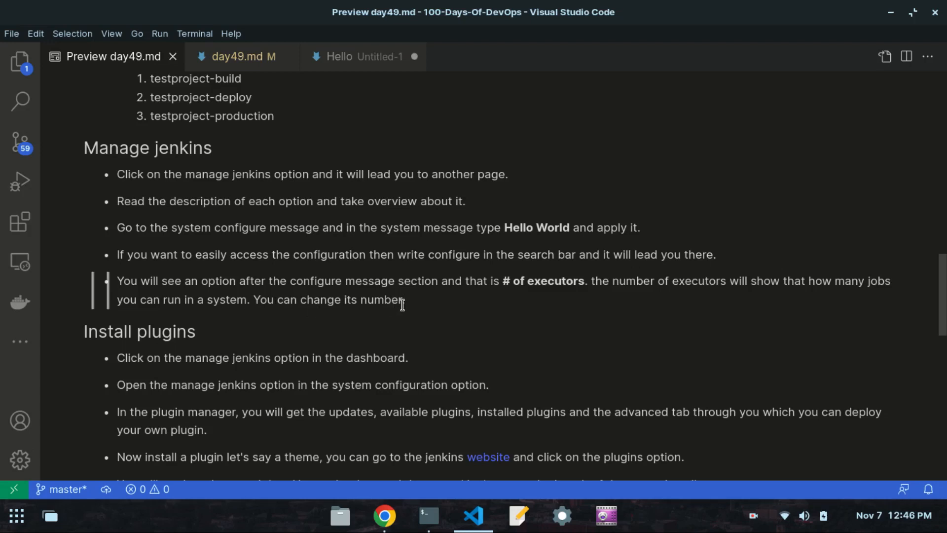
pyautogui.scroll(-4, 313, 276)
pyautogui.scroll(-1, 312, 262)
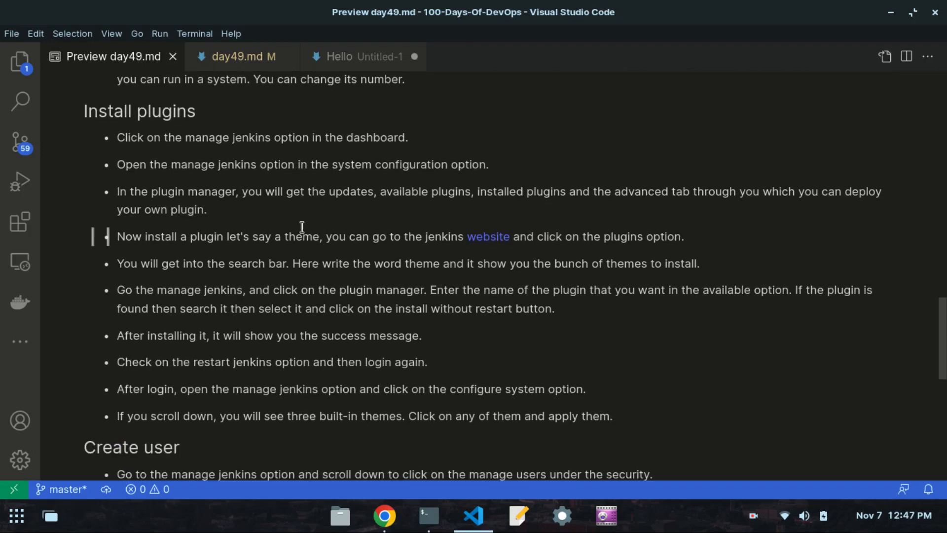
pyautogui.moveTo(199, 115); pyautogui.dragTo(79, 106)
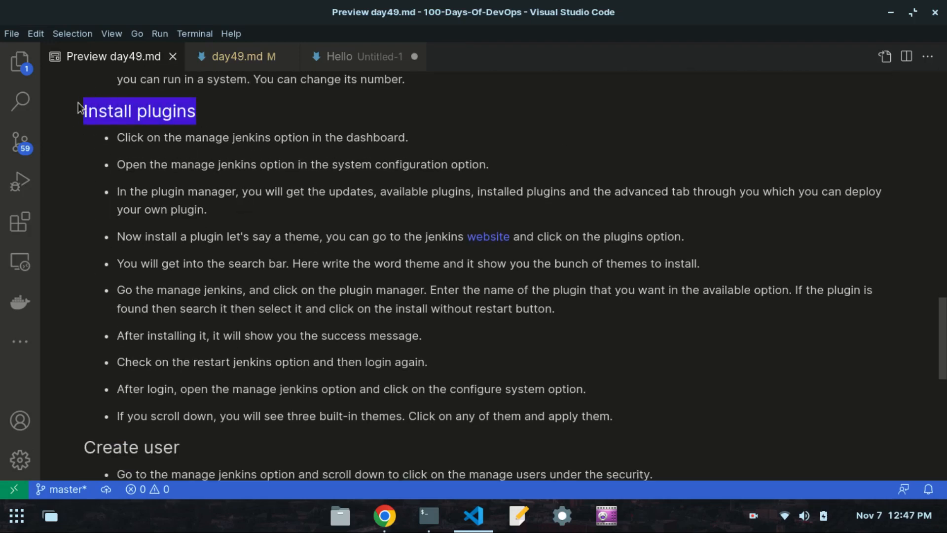
pyautogui.click(241, 110)
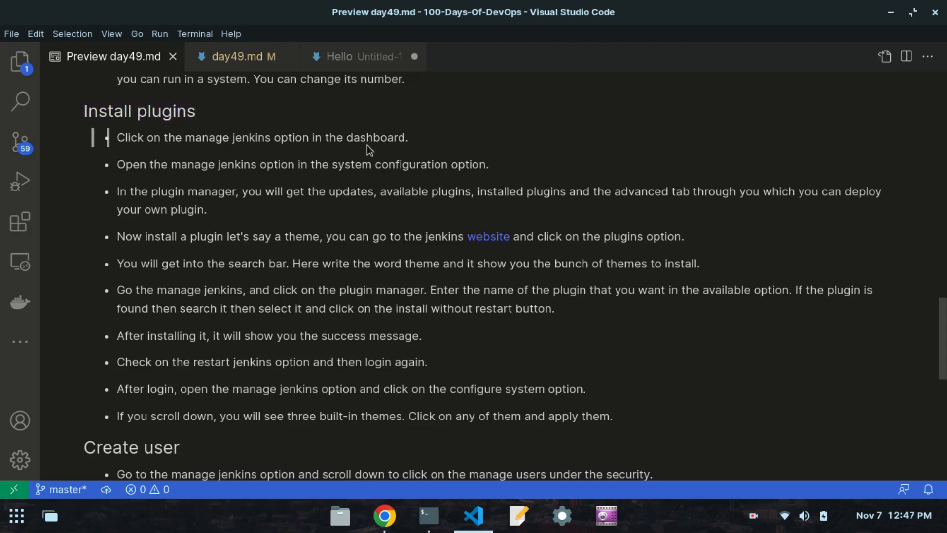
# - Switch to Chrome, open the Plugin Manager through Manage Jenkins and compare it with the VS Code notes
pyautogui.click(394, 525)
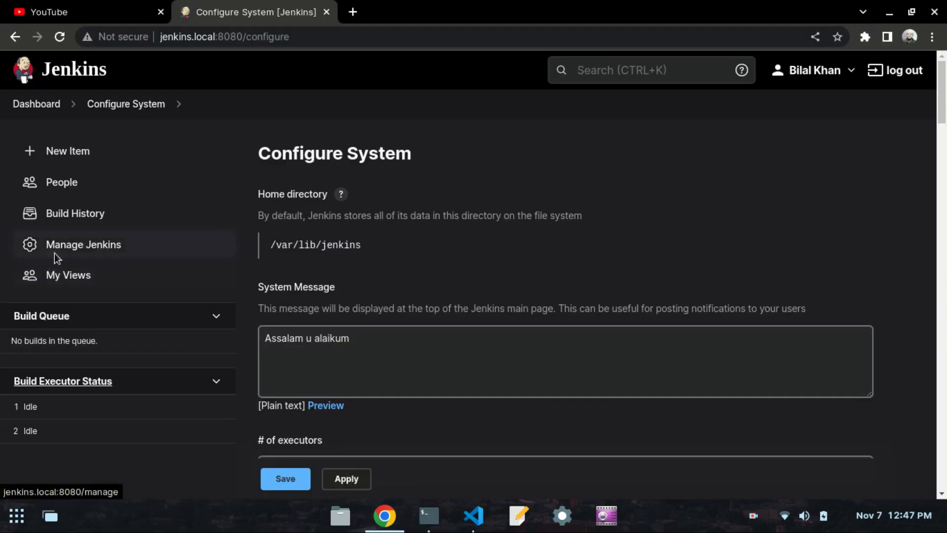
pyautogui.click(29, 247)
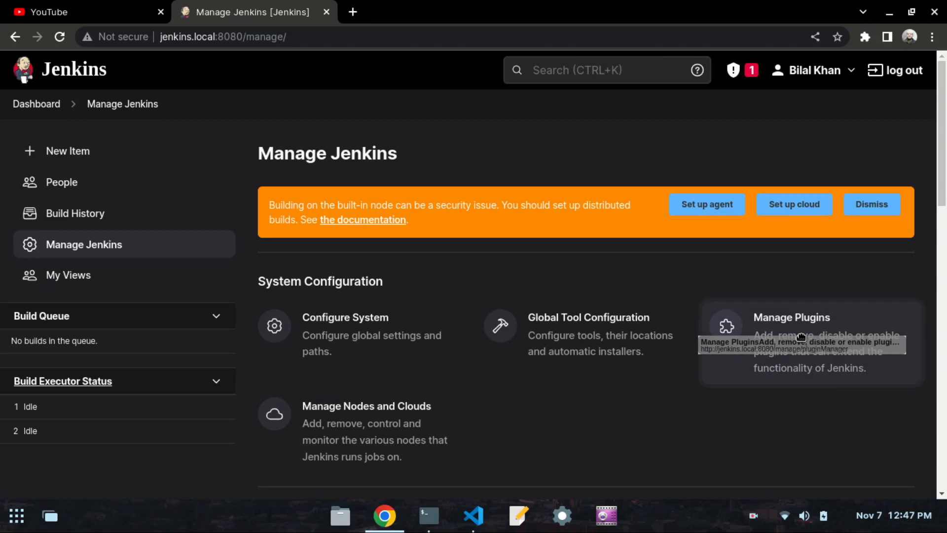
pyautogui.click(782, 322)
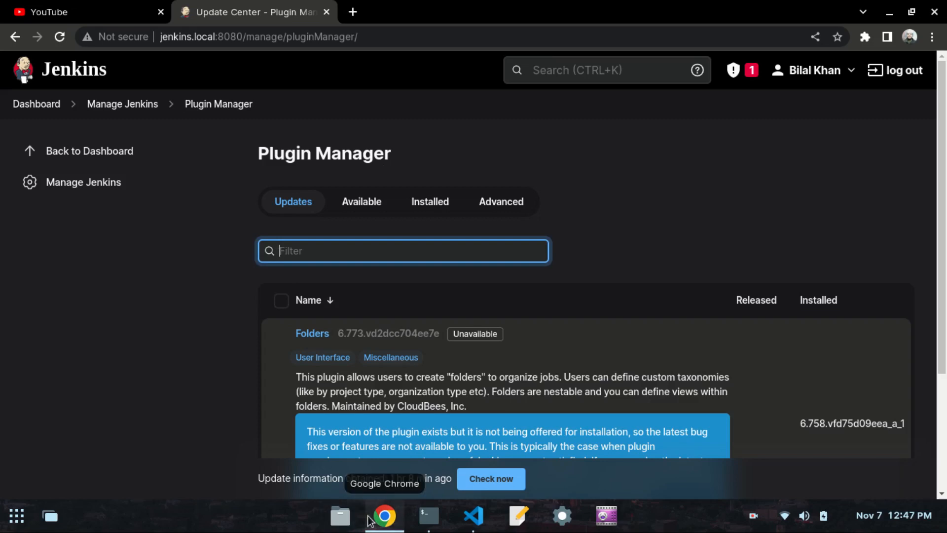
pyautogui.click(474, 516)
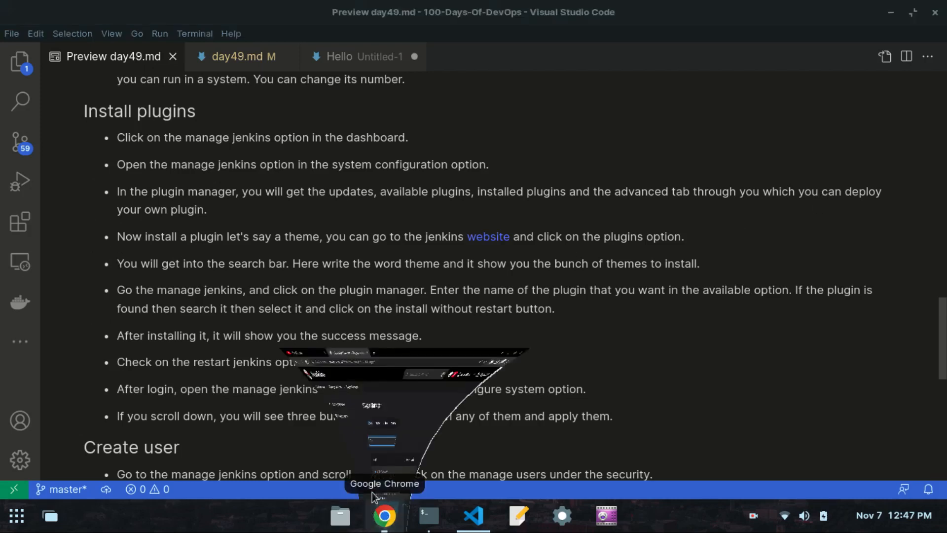
pyautogui.click(397, 517)
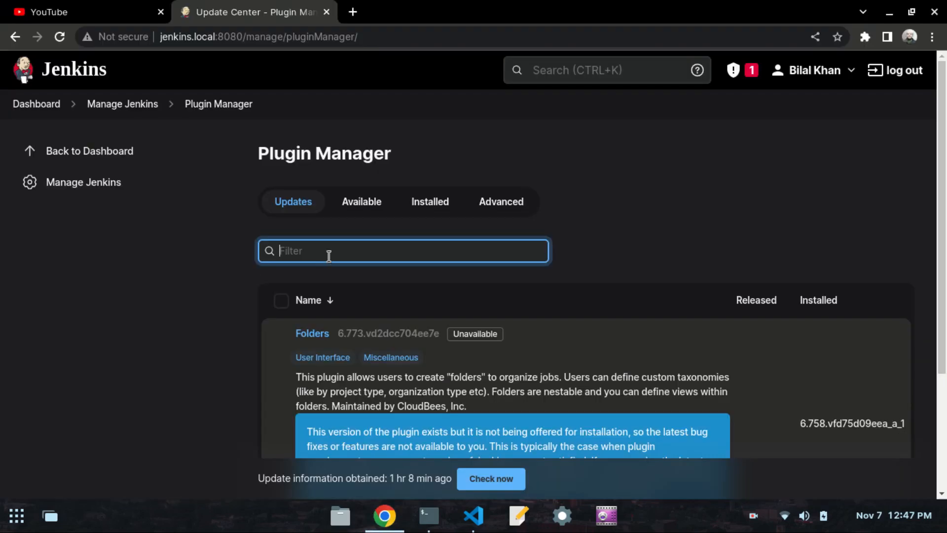
# - Examine the available plugins and look through the list of installed plugins in the Plugin Manager
pyautogui.click(371, 209)
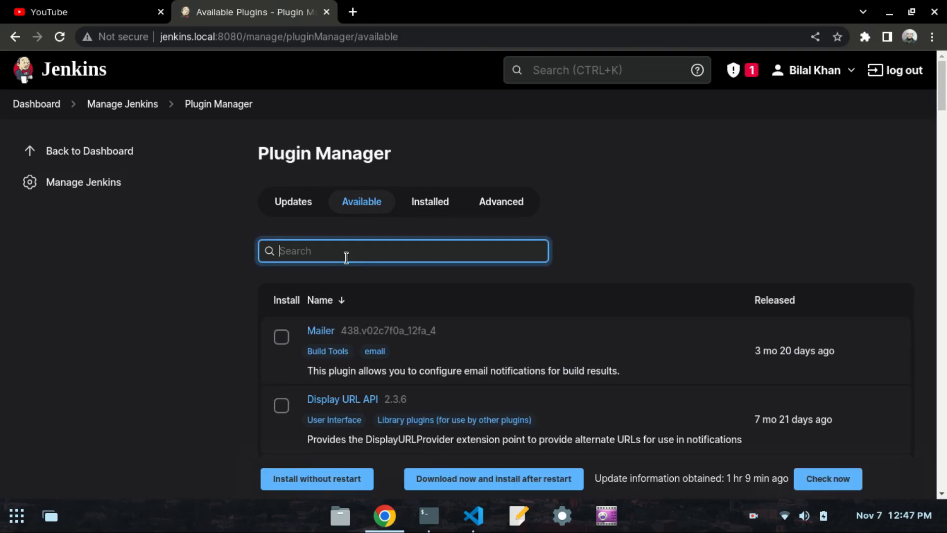
pyautogui.click(429, 203)
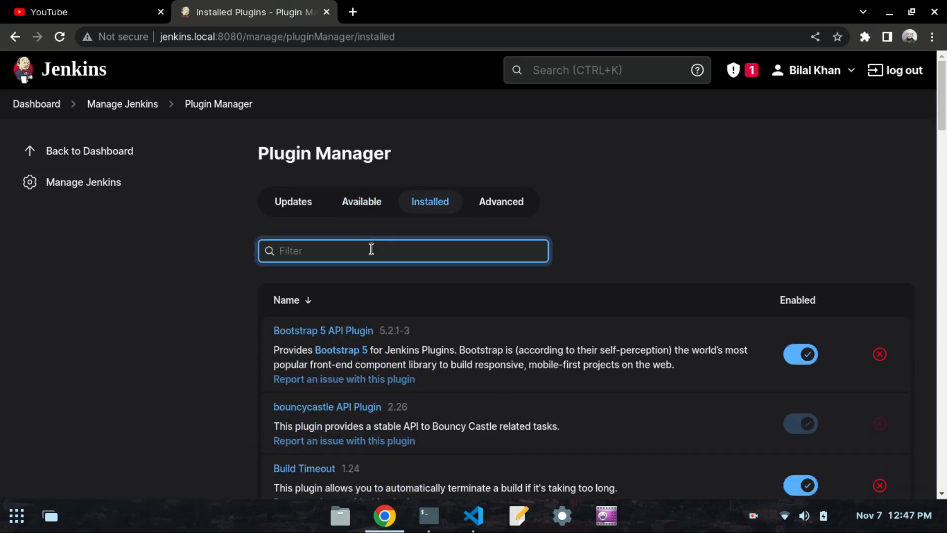
pyautogui.scroll(-5, 581, 291)
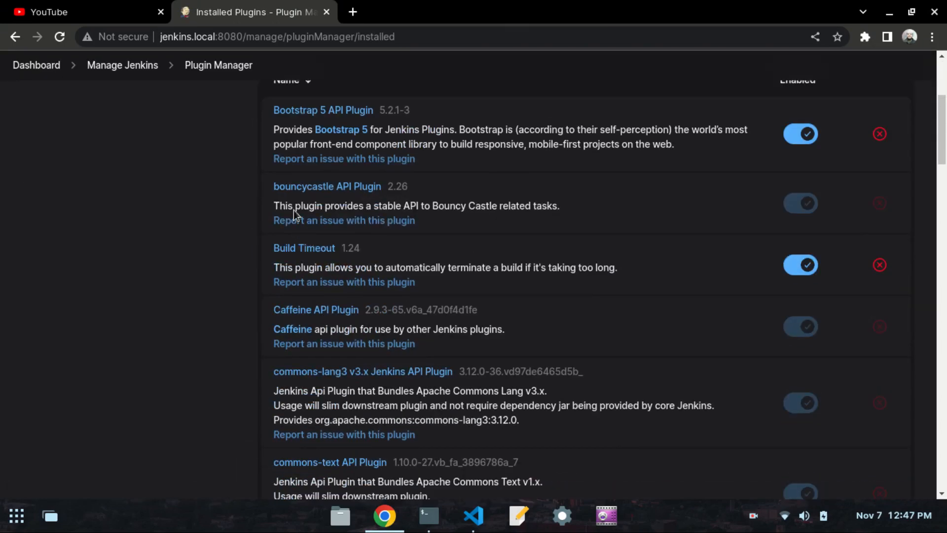
pyautogui.scroll(-10, 251, 262)
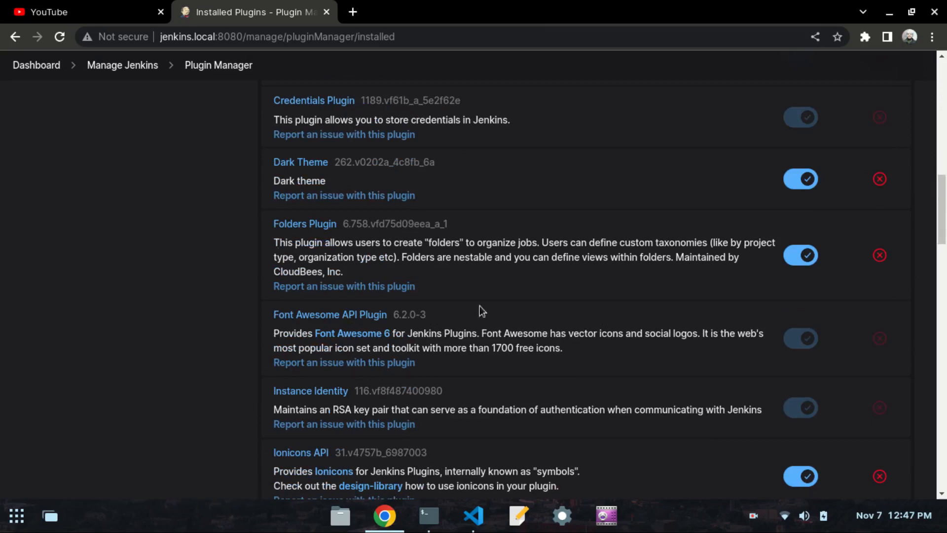
pyautogui.moveTo(938, 192); pyautogui.dragTo(866, 68)
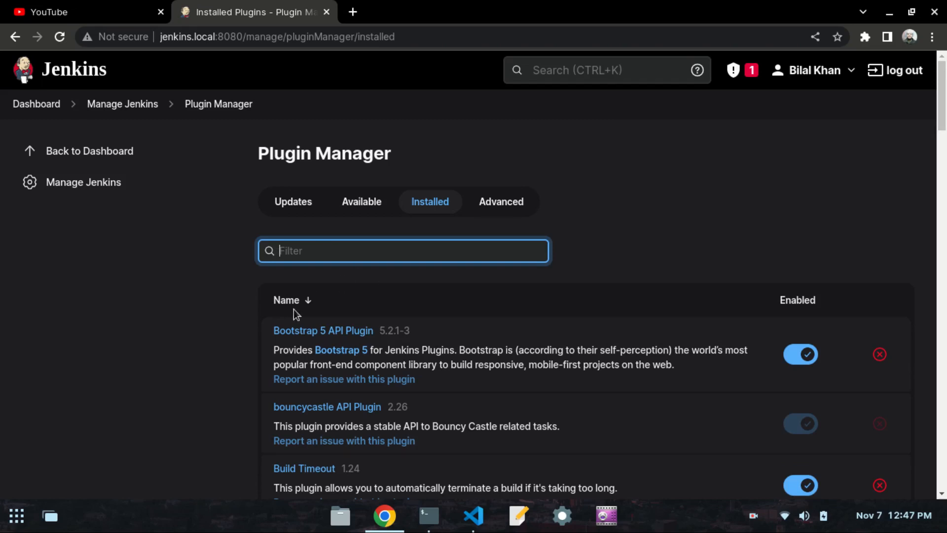
# - Examine the Plugin Manager's advanced settings, including the HTTP Proxy Configuration fields
pyautogui.click(515, 203)
pyautogui.scroll(-3, 333, 228)
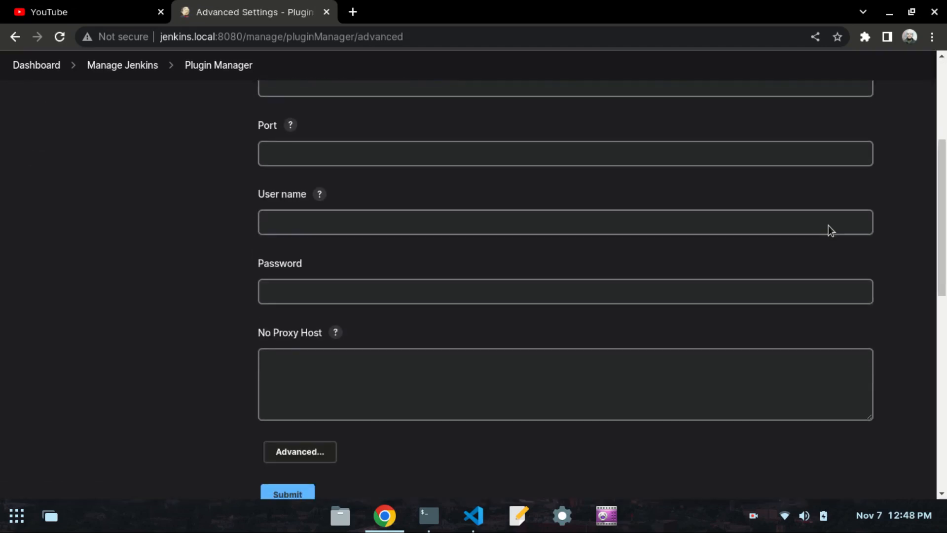
pyautogui.scroll(-1, 832, 229)
pyautogui.scroll(-3, 928, 224)
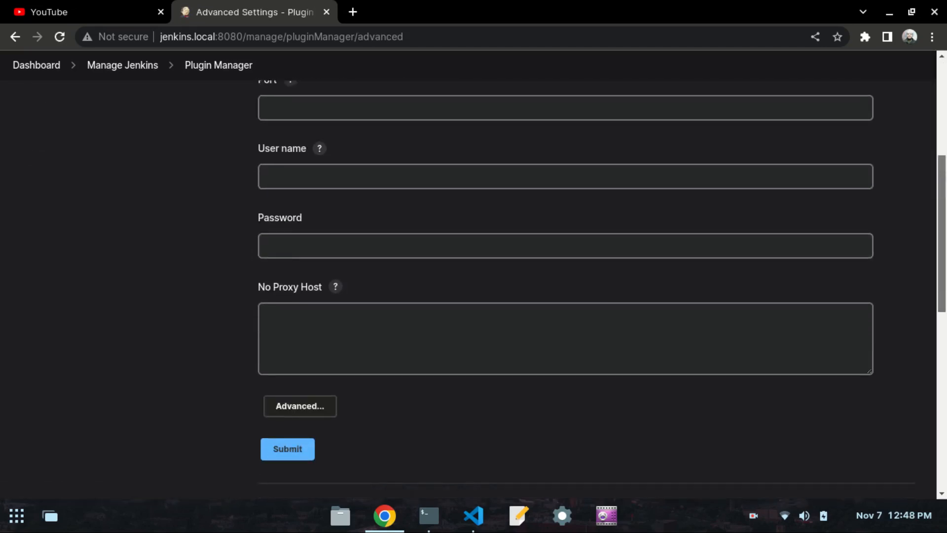
pyautogui.scroll(10, 922, 197)
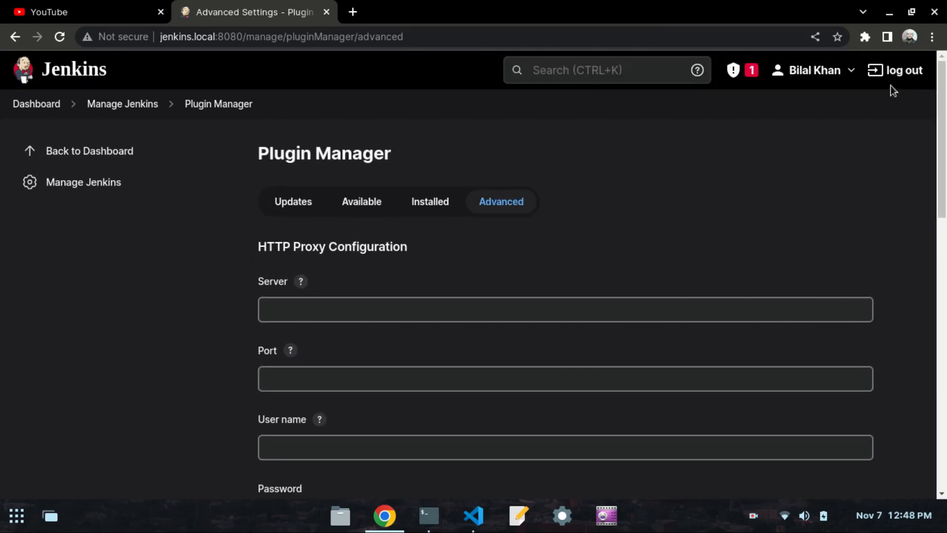
# - Look through the installed plugins, advanced settings and available plugins in the Plugin Manager
pyautogui.click(422, 209)
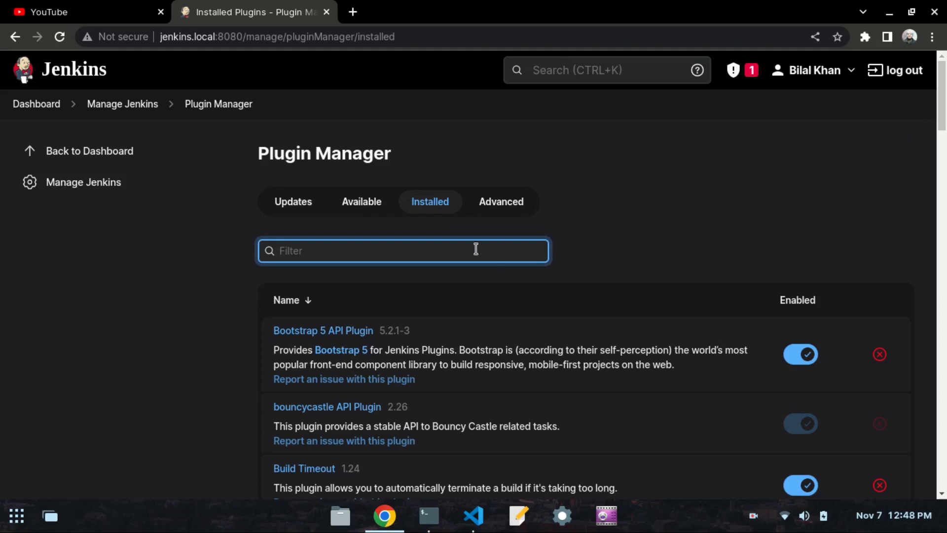
pyautogui.click(509, 209)
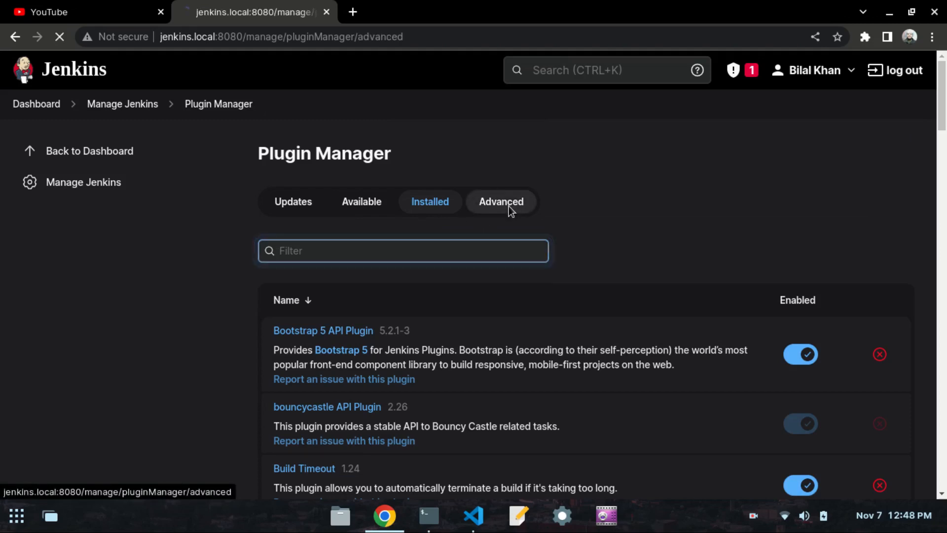
pyautogui.click(428, 205)
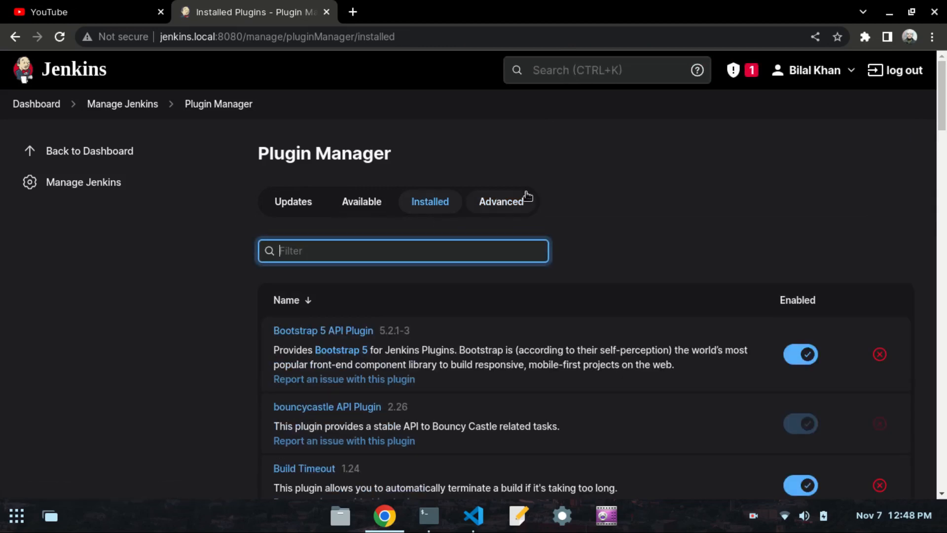
pyautogui.click(351, 209)
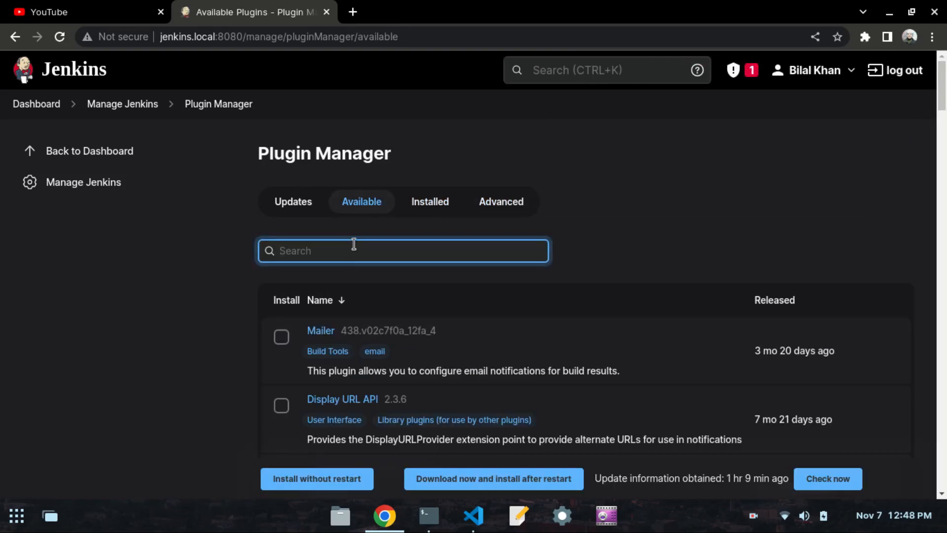
pyautogui.click(353, 244)
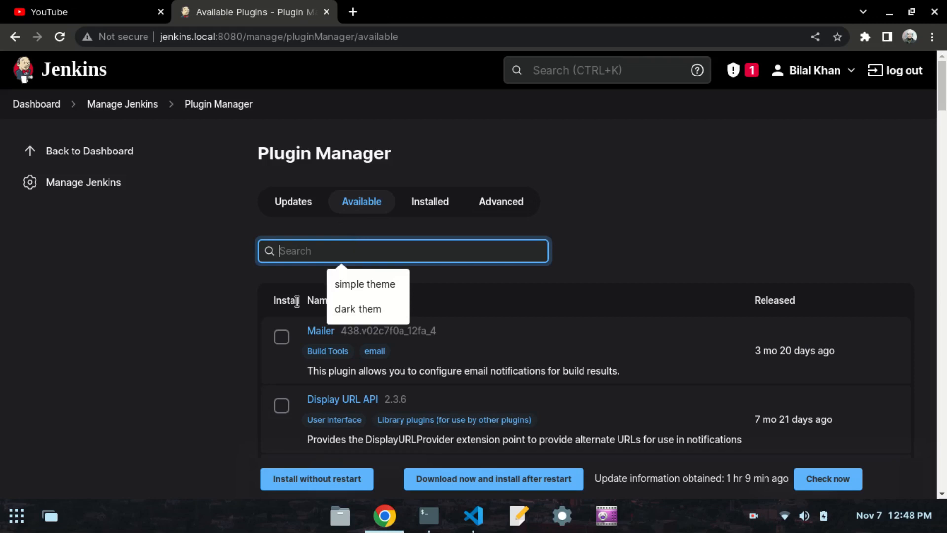
pyautogui.click(171, 389)
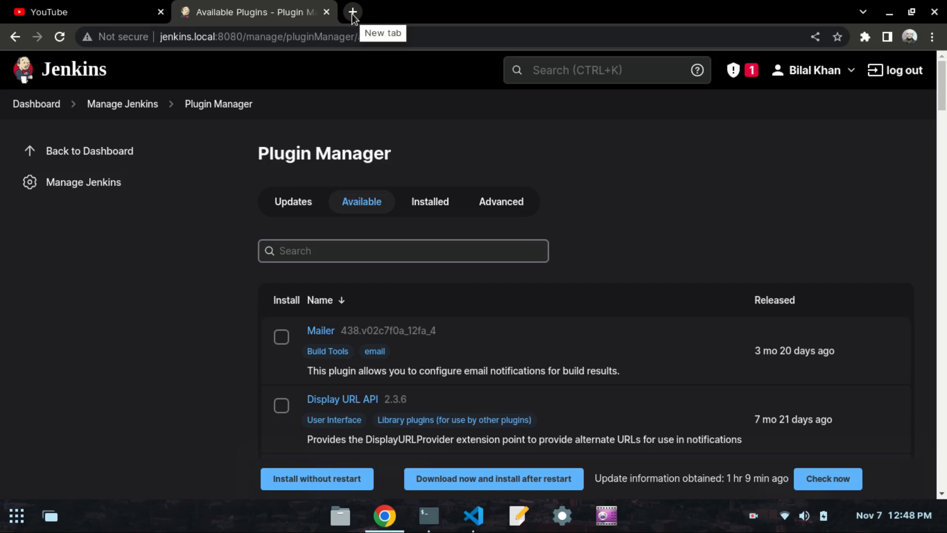
# - Switch to VS Code, open the Jenkins website linked in the notes and search its Plugins Index for "theme"
pyautogui.click(473, 515)
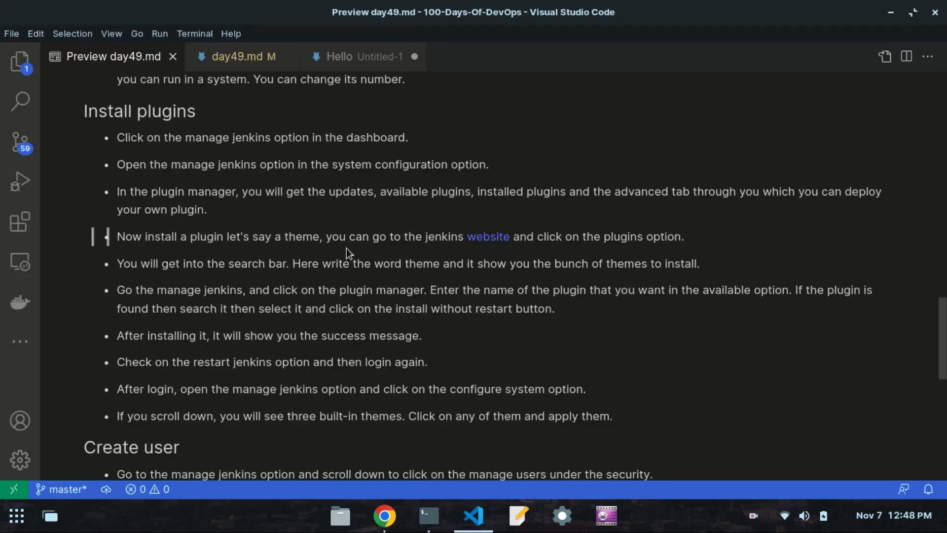
pyautogui.click(488, 246)
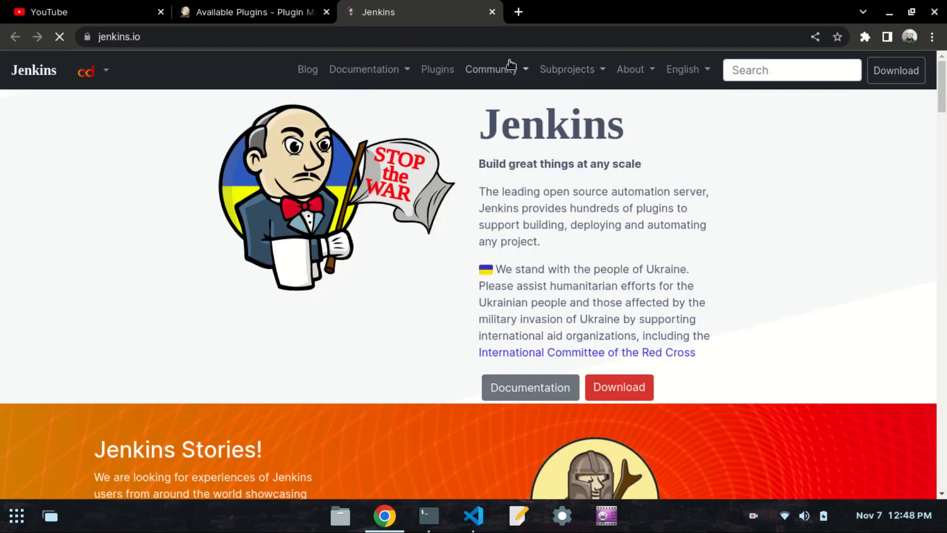
pyautogui.click(435, 70)
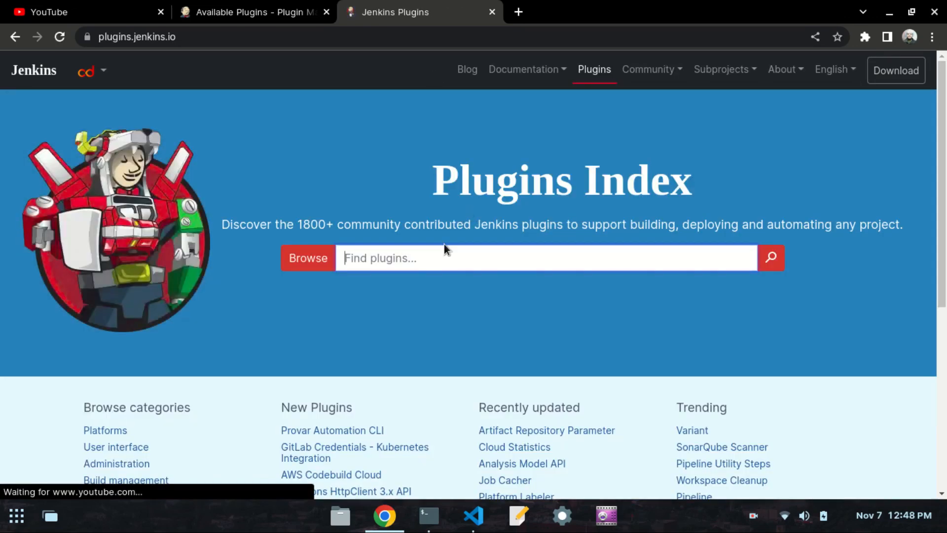
pyautogui.write('theme')
pyautogui.press('Return')
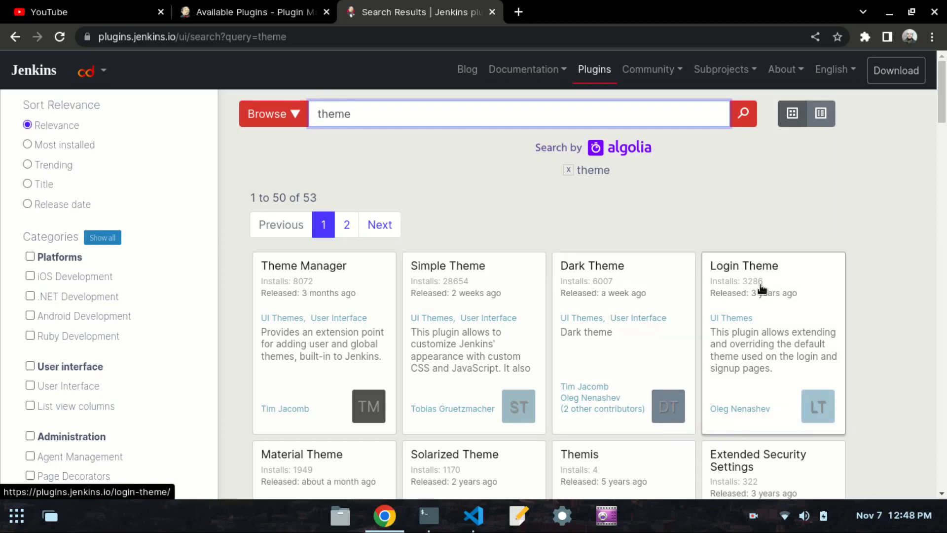
pyautogui.scroll(-3, 662, 296)
pyautogui.scroll(2, 671, 276)
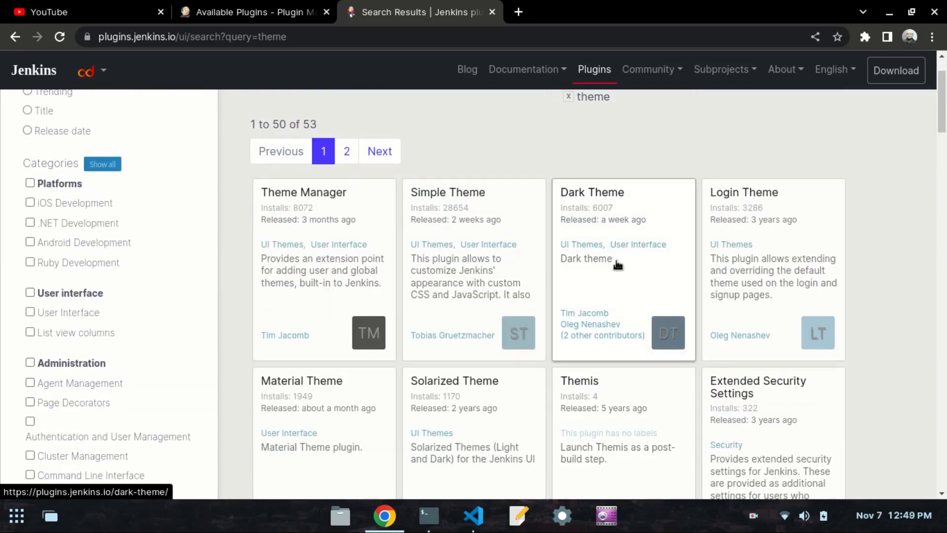
# - Return to the Plugin Manager, filter the installed plugins by "dark them" and uninstall the Dark Theme plugin
pyautogui.click(197, 6)
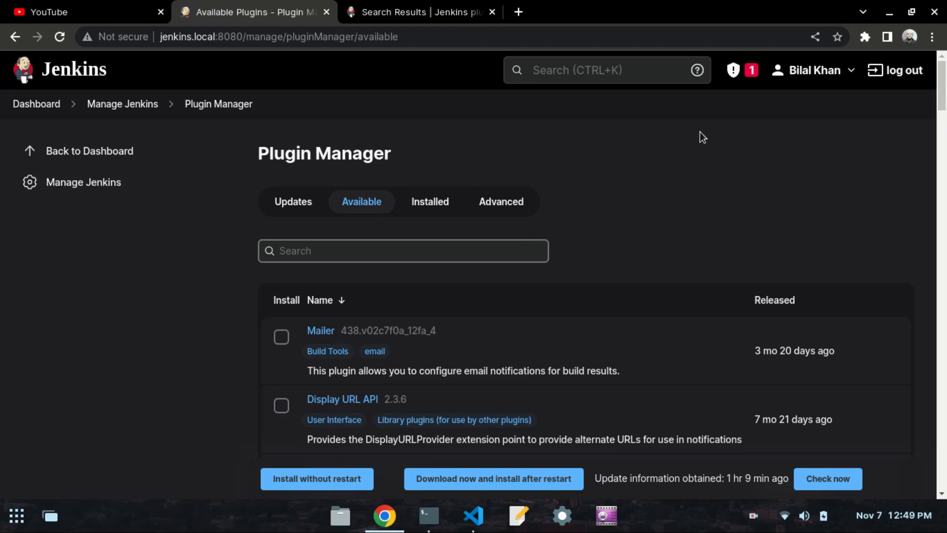
pyautogui.click(430, 206)
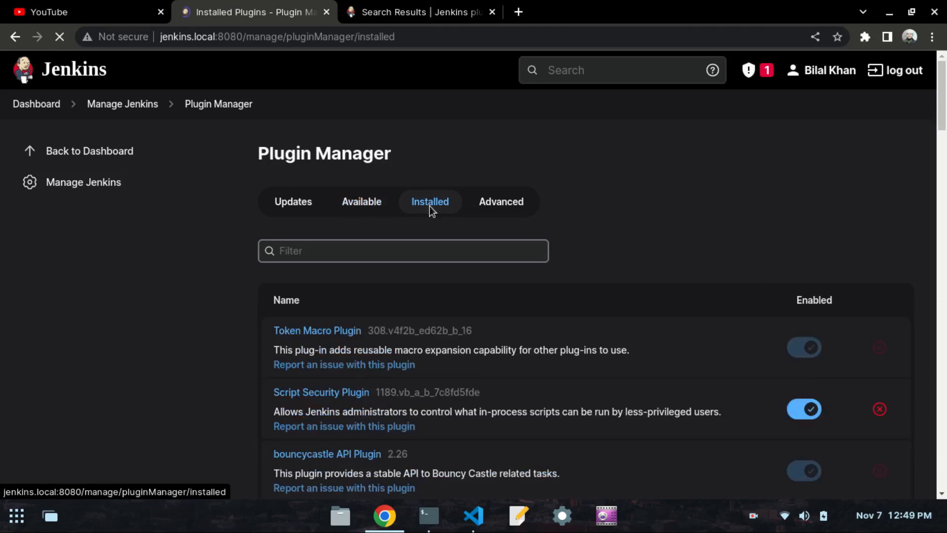
pyautogui.click(382, 256)
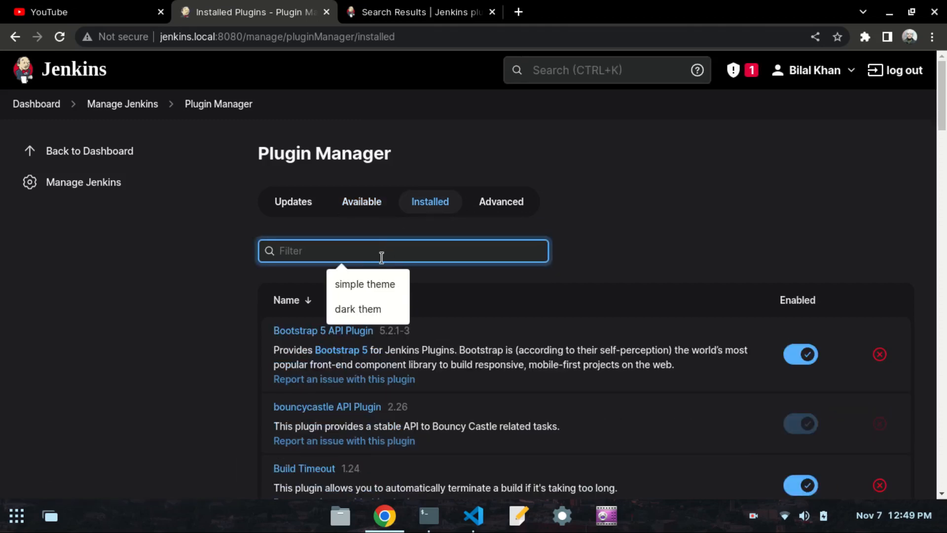
pyautogui.click(358, 308)
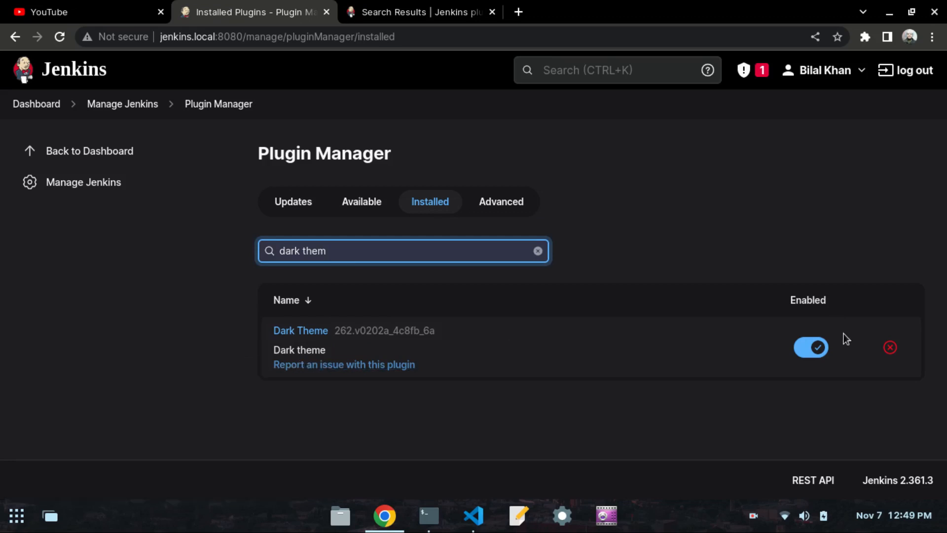
pyautogui.click(890, 348)
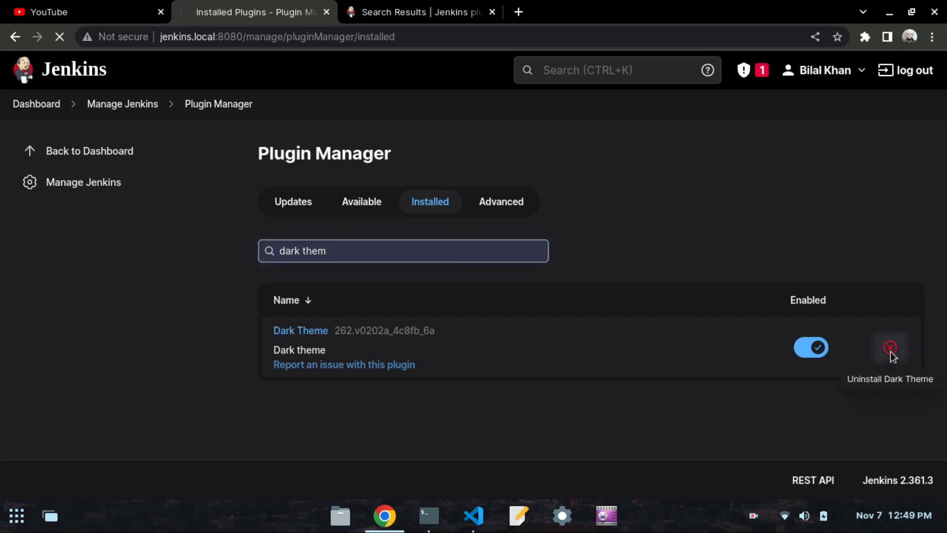
pyautogui.click(288, 240)
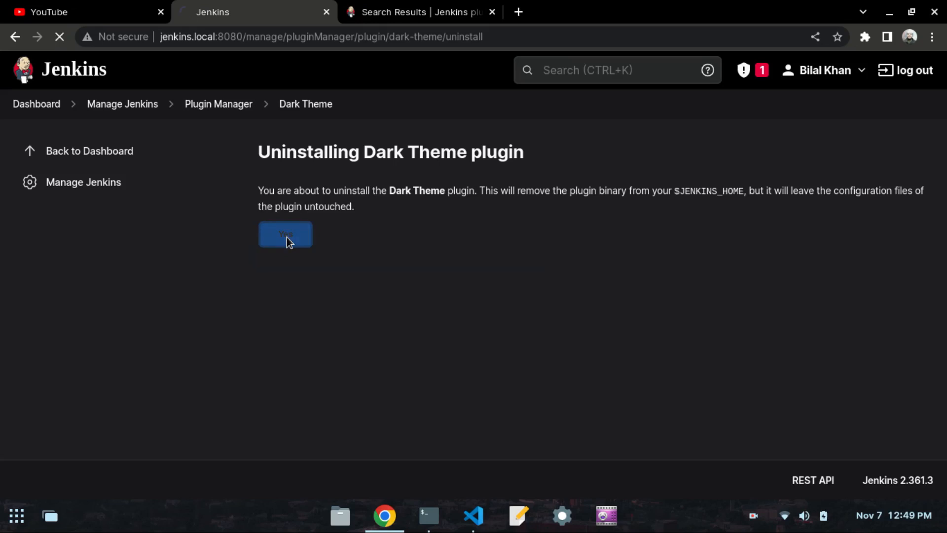
# - Search the available plugins in the Plugin Manager for "dark them"
pyautogui.click(354, 204)
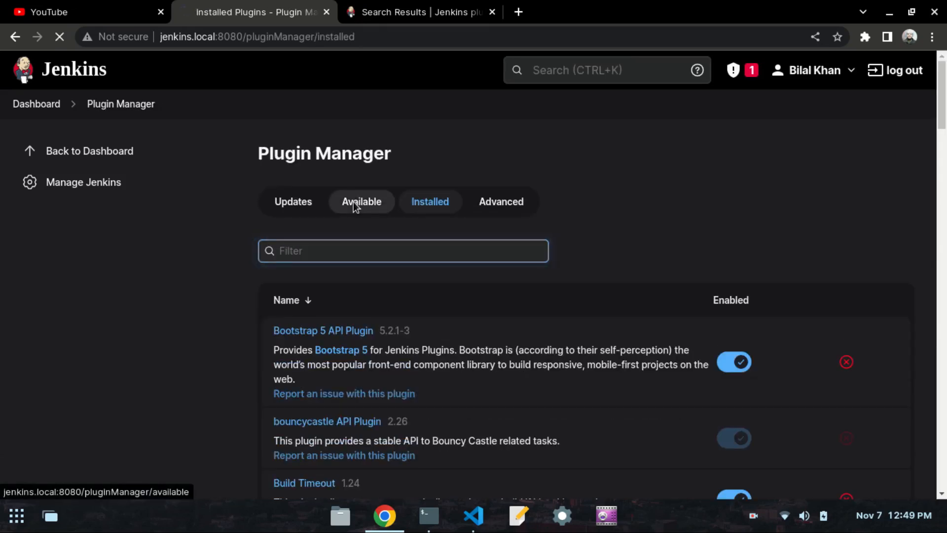
pyautogui.write('dark')
pyautogui.press('Down')
pyautogui.press('Return')
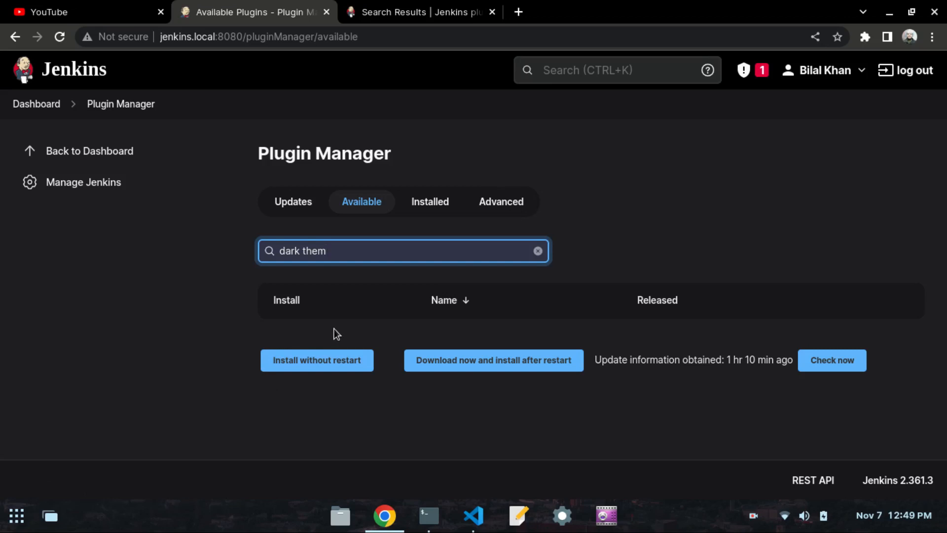
# - Run the plugin installation without restart and set Jenkins to restart when installation is complete and no jobs are running
pyautogui.click(326, 361)
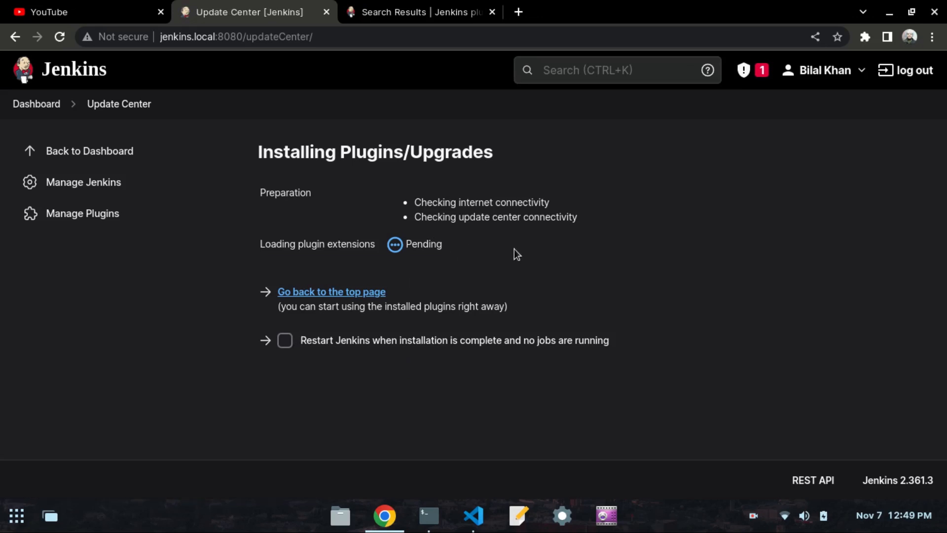
pyautogui.moveTo(467, 260); pyautogui.dragTo(257, 262)
pyautogui.click(268, 284)
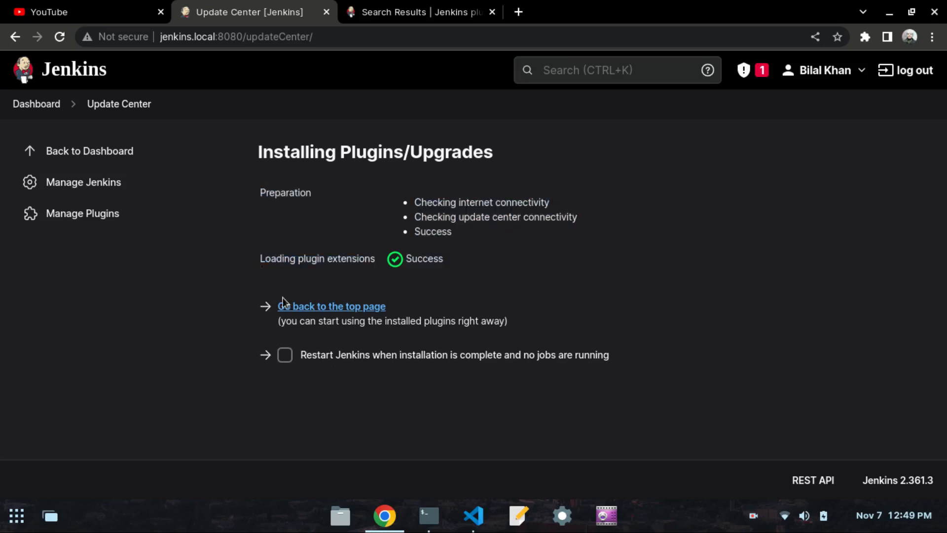
pyautogui.click(289, 358)
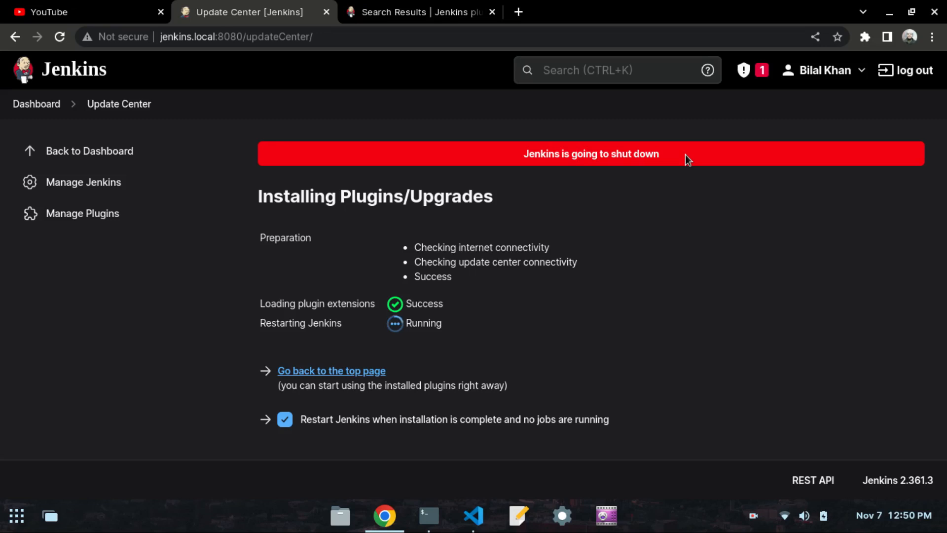
# - Copy the Update Center address and open only its base URL, jenkins.local:8080, in a new browser tab
pyautogui.click(442, 36)
pyautogui.hotkey('ctrl', 'c')
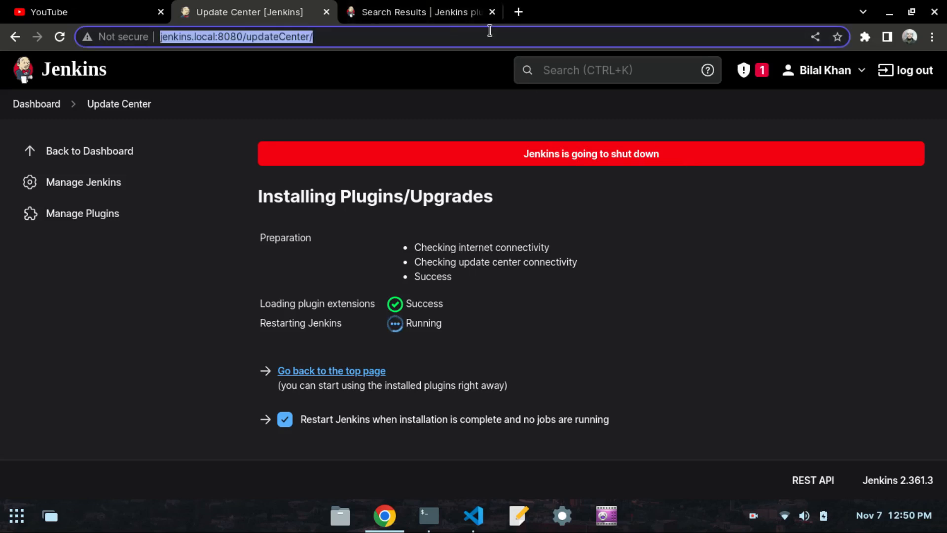
pyautogui.click(518, 12)
pyautogui.hotkey('ctrl', 'v')
pyautogui.press('BackSpace')
pyautogui.press('BackSpace')
pyautogui.press('BackSpace')
pyautogui.press('BackSpace')
pyautogui.press('BackSpace')
pyautogui.press('BackSpace')
pyautogui.press('BackSpace')
pyautogui.press('BackSpace')
pyautogui.press('BackSpace')
pyautogui.press('BackSpace')
pyautogui.press('BackSpace')
pyautogui.press('BackSpace')
pyautogui.press('BackSpace')
pyautogui.press('BackSpace')
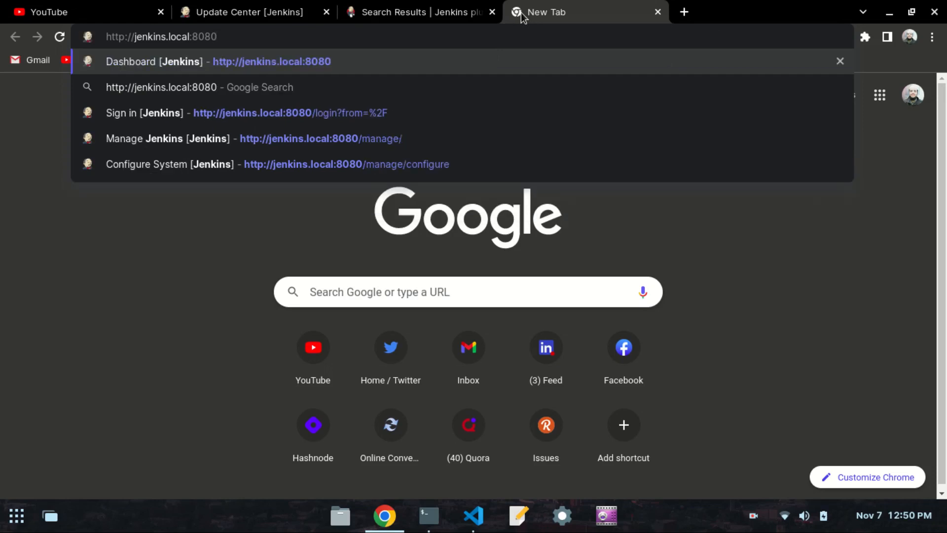
pyautogui.press('Return')
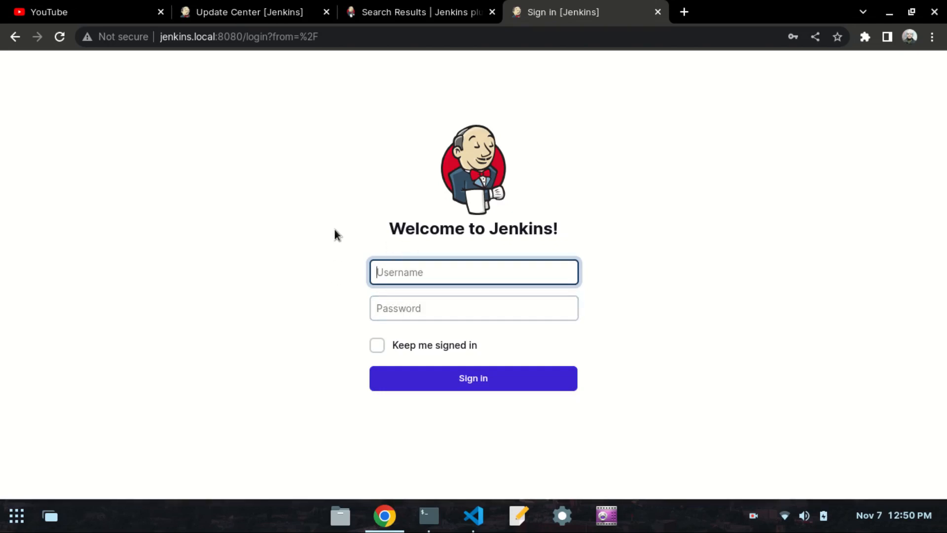
# - Check the restart progress in the Update Center and sign in to Jenkins with the saved username and account password
pyautogui.click(260, 10)
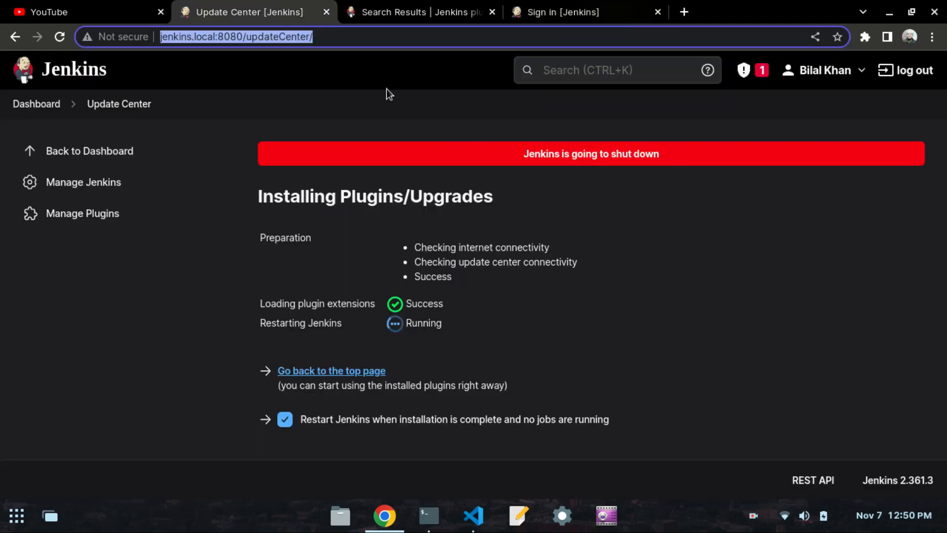
pyautogui.click(473, 121)
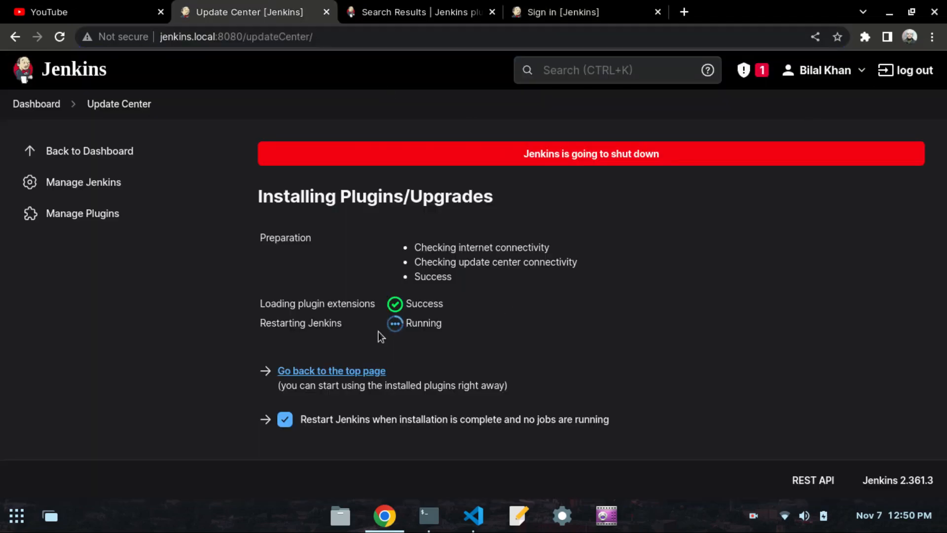
pyautogui.click(547, 12)
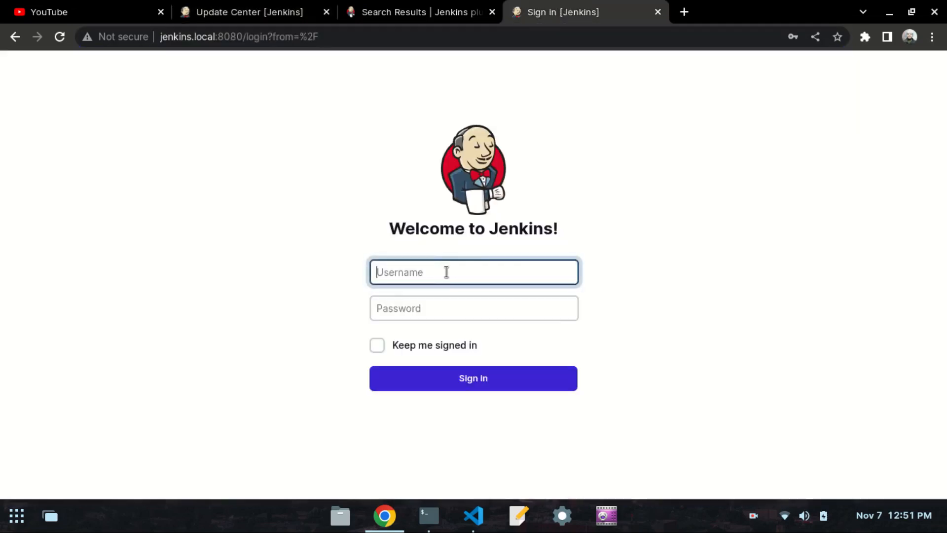
pyautogui.click(444, 278)
pyautogui.click(457, 311)
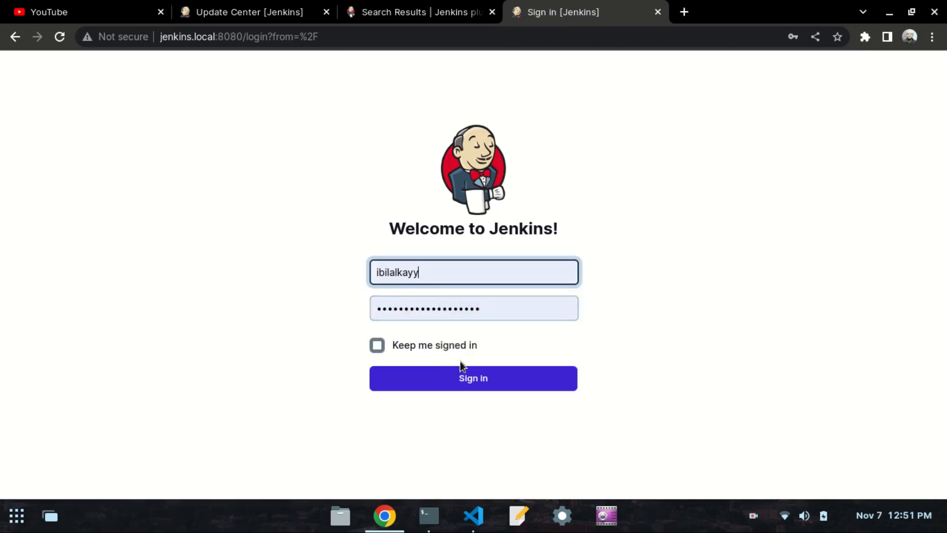
pyautogui.click(459, 379)
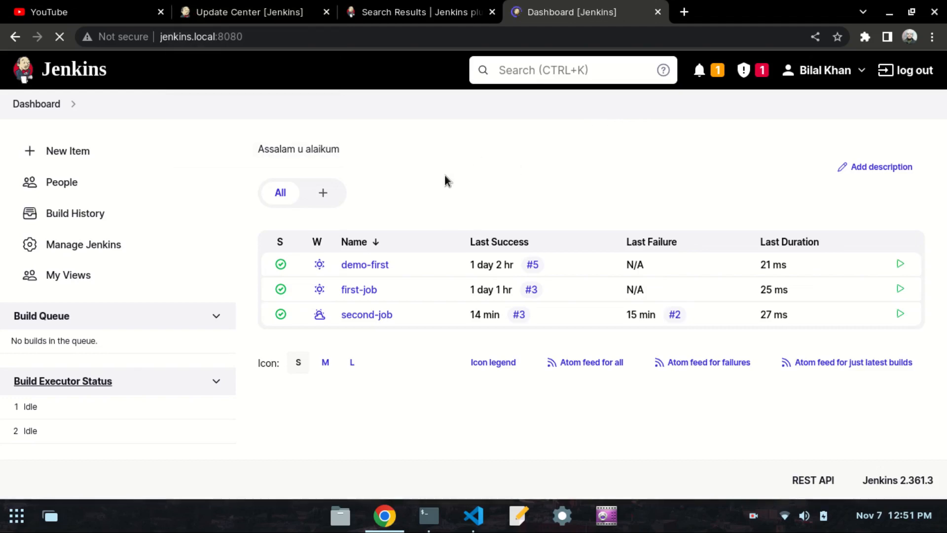
# - Close the Update Center page and return to the Jenkins dashboard
pyautogui.click(242, 11)
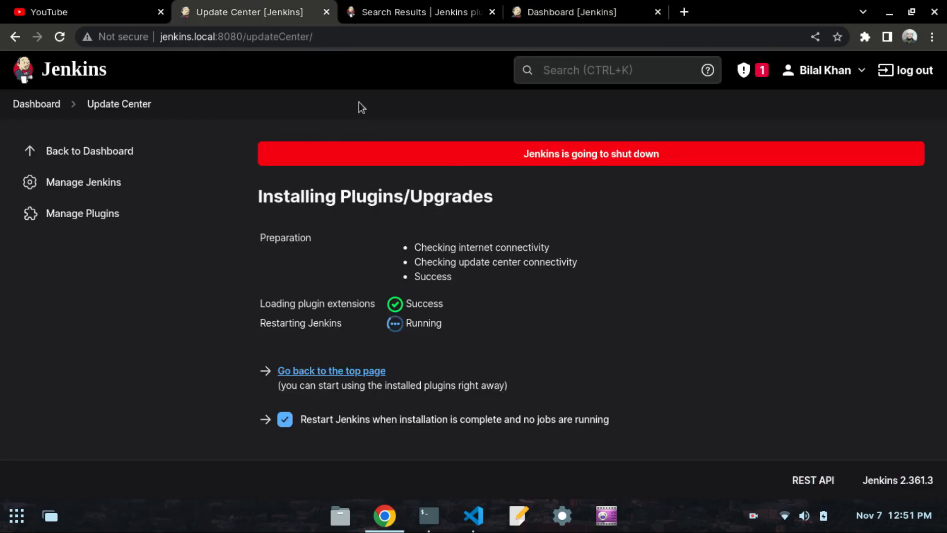
pyautogui.click(326, 12)
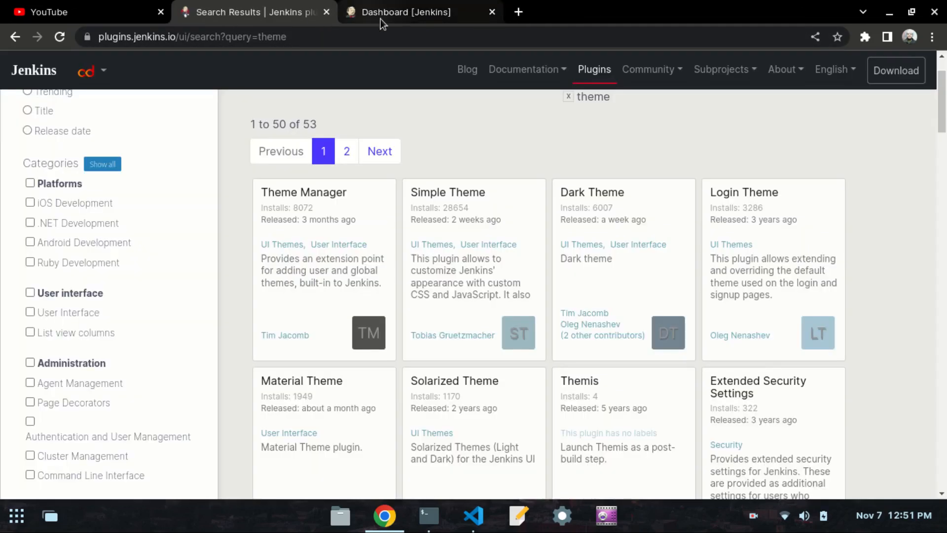
pyautogui.click(399, 12)
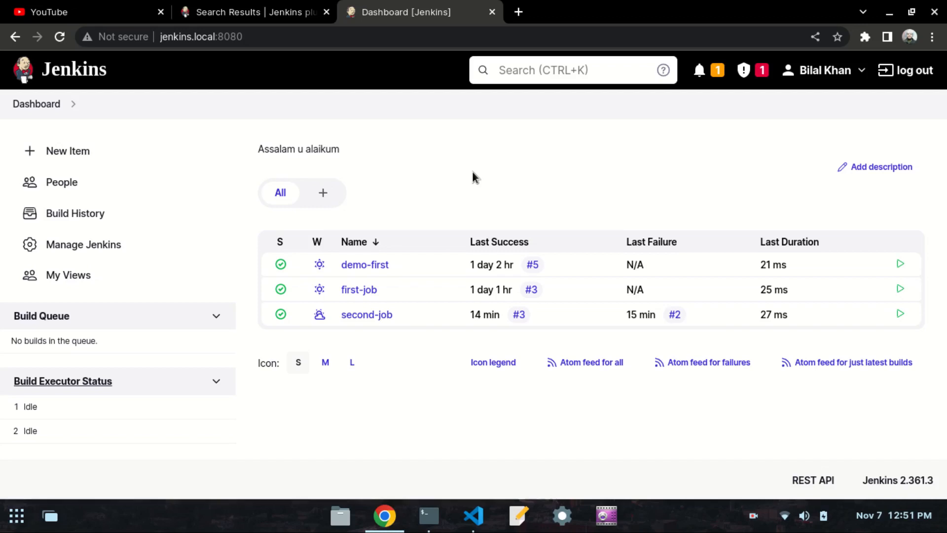
# - Open the Plugin Manager from the Manage Jenkins page
pyautogui.click(109, 246)
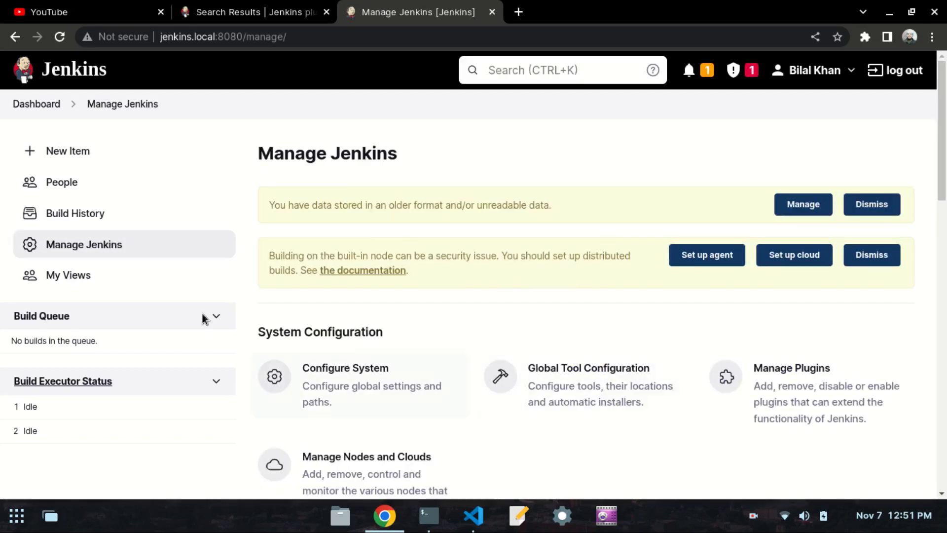
pyautogui.scroll(-3, 685, 333)
pyautogui.click(778, 230)
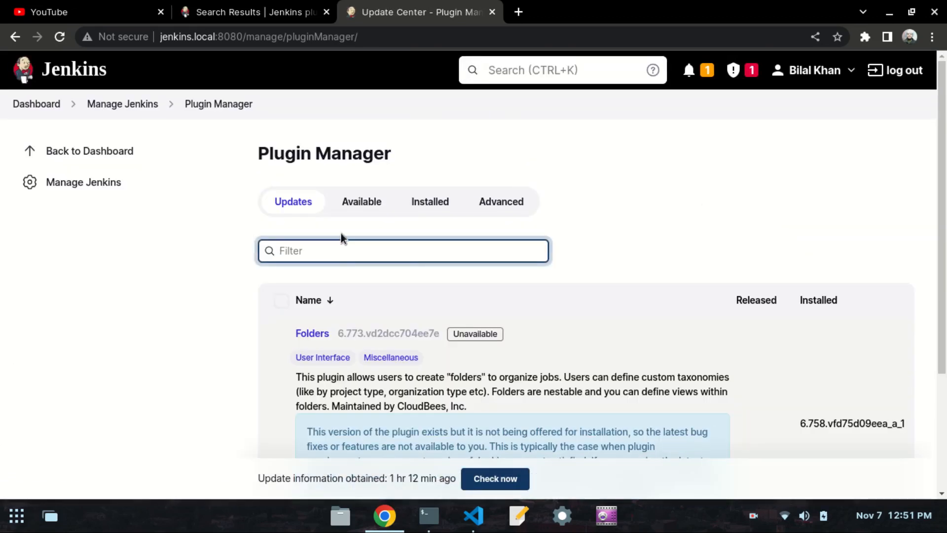
# - Search the available plugins for "dark them" and install the Dark Theme plugin without restart
pyautogui.click(362, 205)
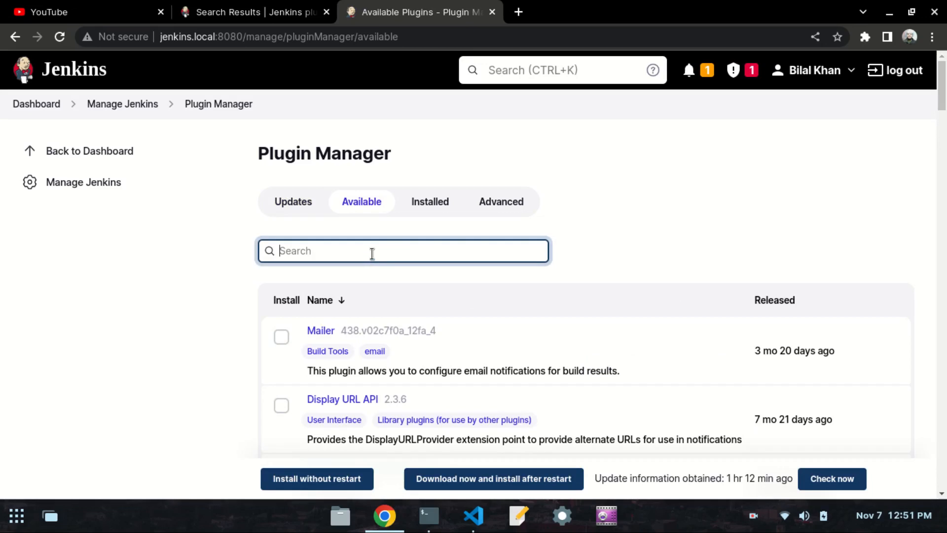
pyautogui.click(371, 253)
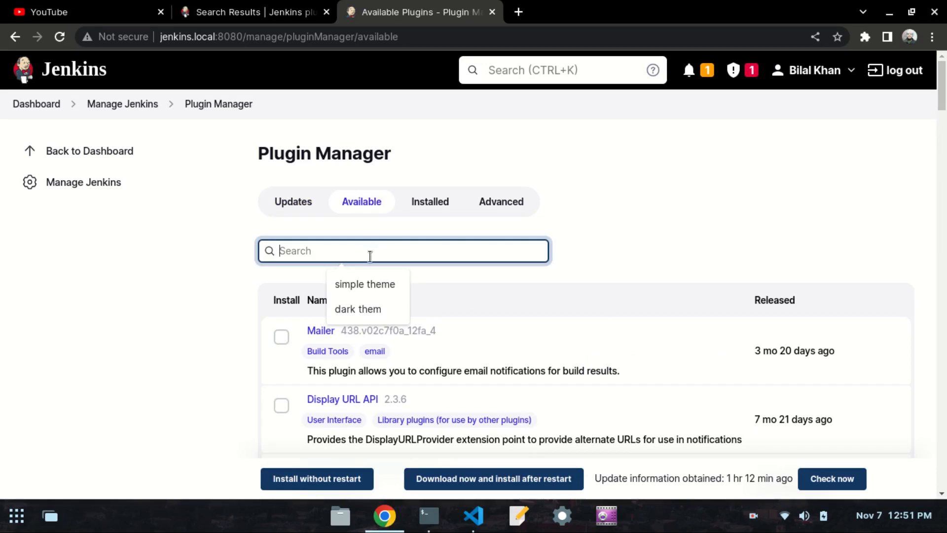
pyautogui.click(387, 310)
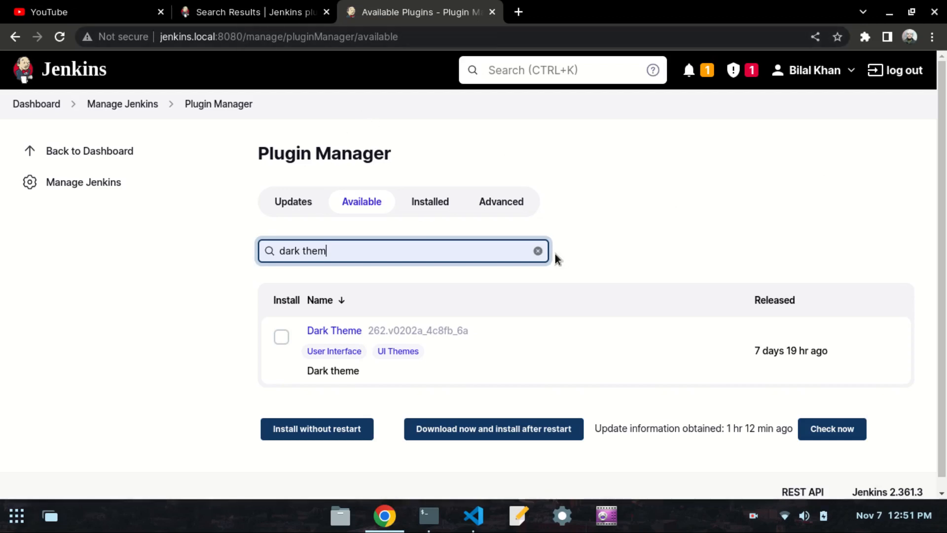
pyautogui.click(281, 337)
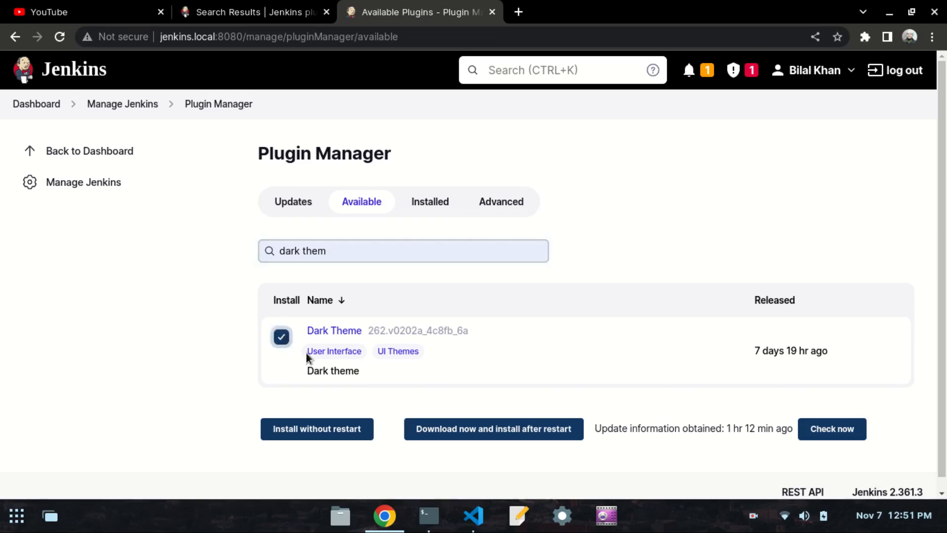
pyautogui.click(298, 435)
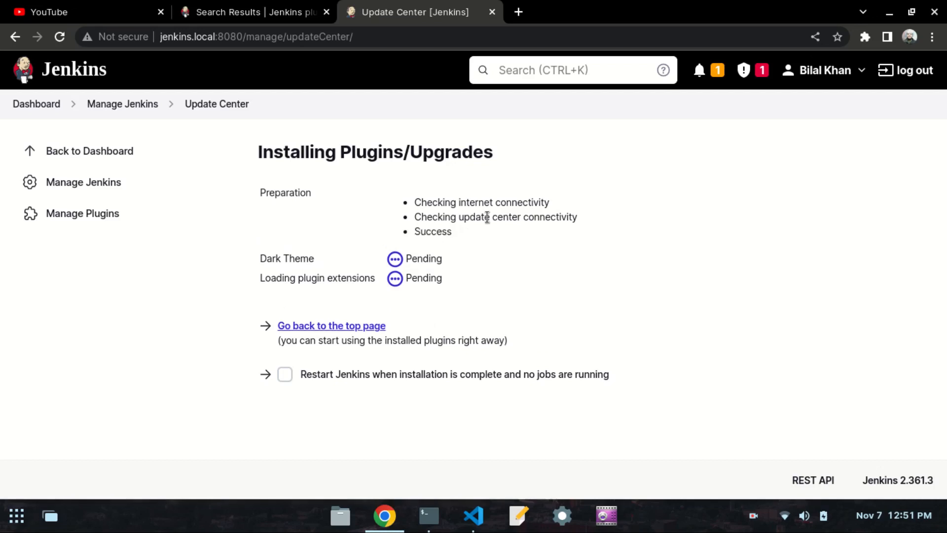
# - Check the Dark Theme installation status and set Jenkins to restart when installation is complete and no jobs are running
pyautogui.moveTo(455, 230); pyautogui.dragTo(417, 231)
pyautogui.click(415, 229)
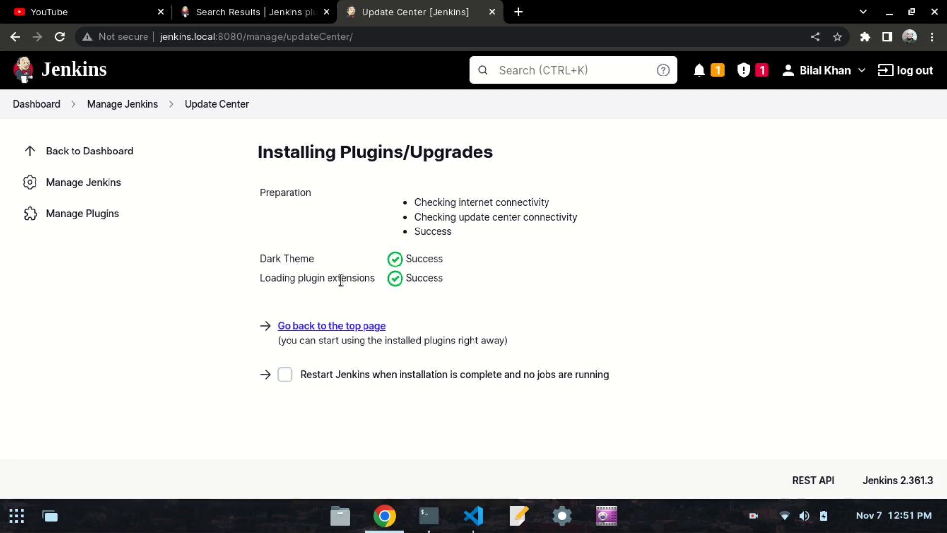
pyautogui.moveTo(448, 280); pyautogui.dragTo(394, 260)
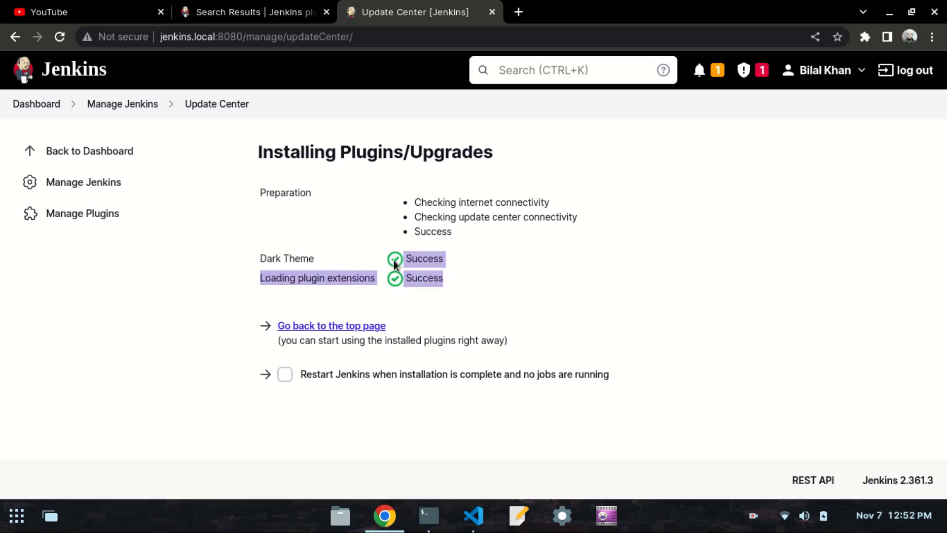
pyautogui.click(498, 281)
pyautogui.click(285, 373)
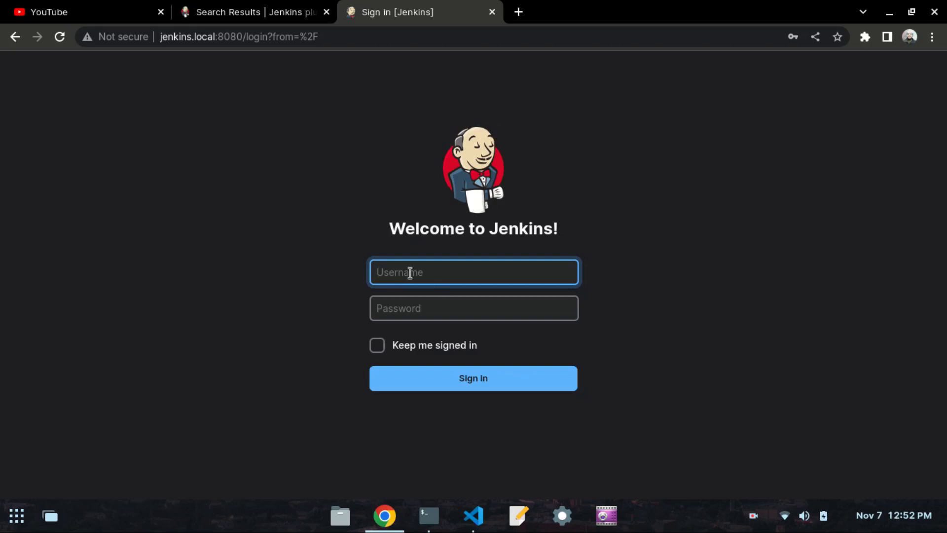
# - Sign in to Jenkins with the saved username and account password
pyautogui.click(494, 270)
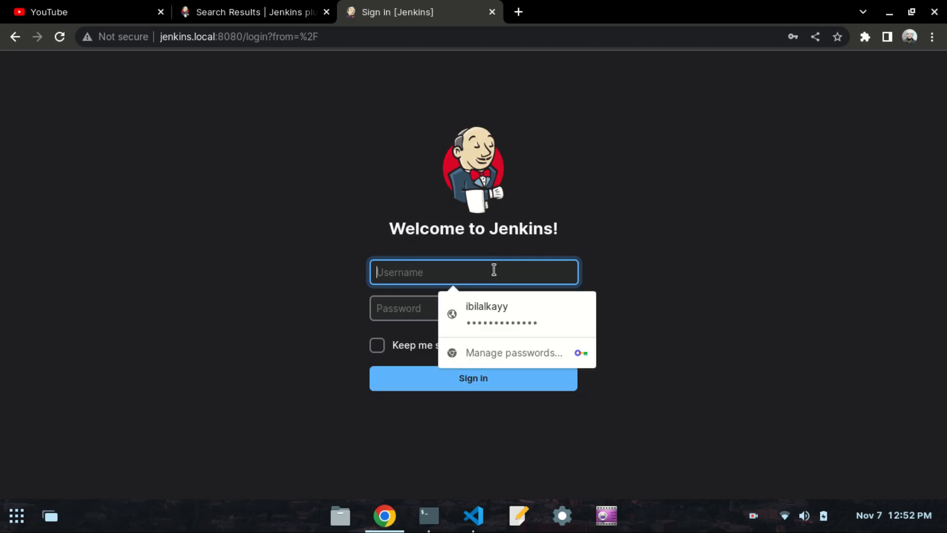
pyautogui.click(466, 303)
pyautogui.click(466, 385)
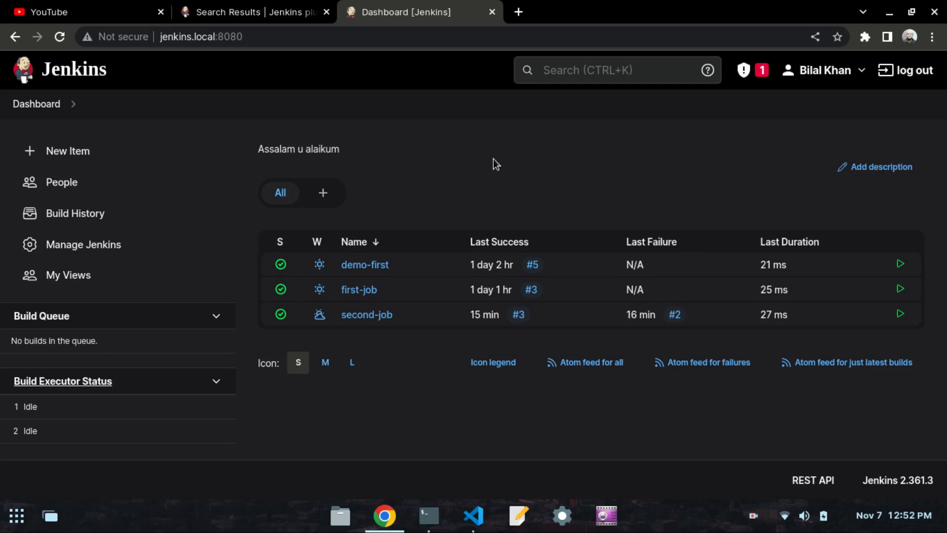
# - Review the theme search results on the Jenkins plugins website and return to the Jenkins dashboard
pyautogui.click(254, 11)
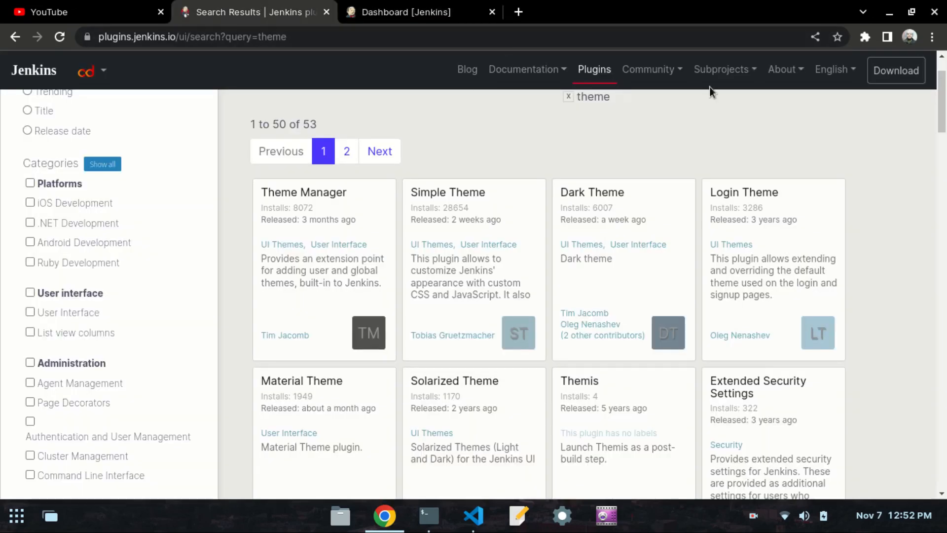
pyautogui.scroll(2, 360, 93)
pyautogui.doubleClick(358, 110)
pyautogui.click(357, 135)
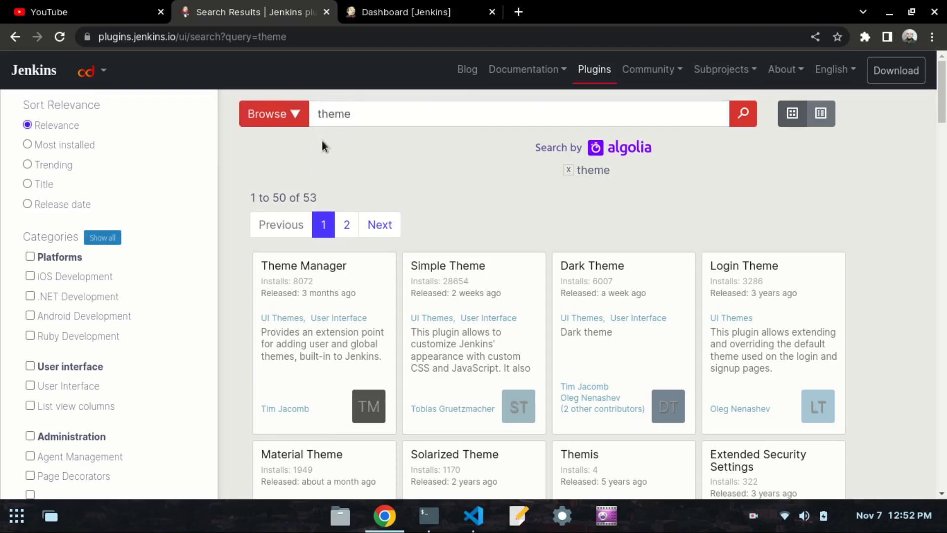
pyautogui.click(400, 11)
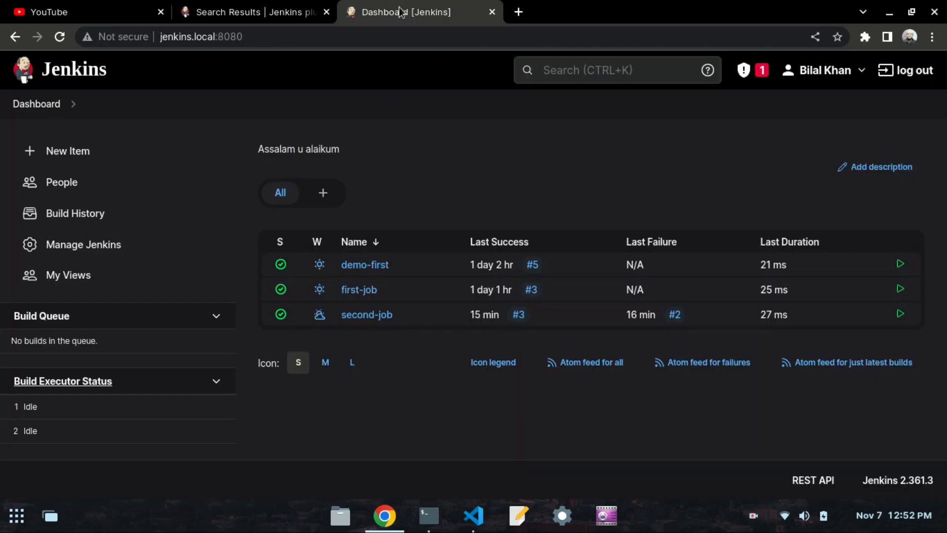
# - Open the Plugin Manager from Manage Jenkins and view the list of installed plugins
pyautogui.click(138, 253)
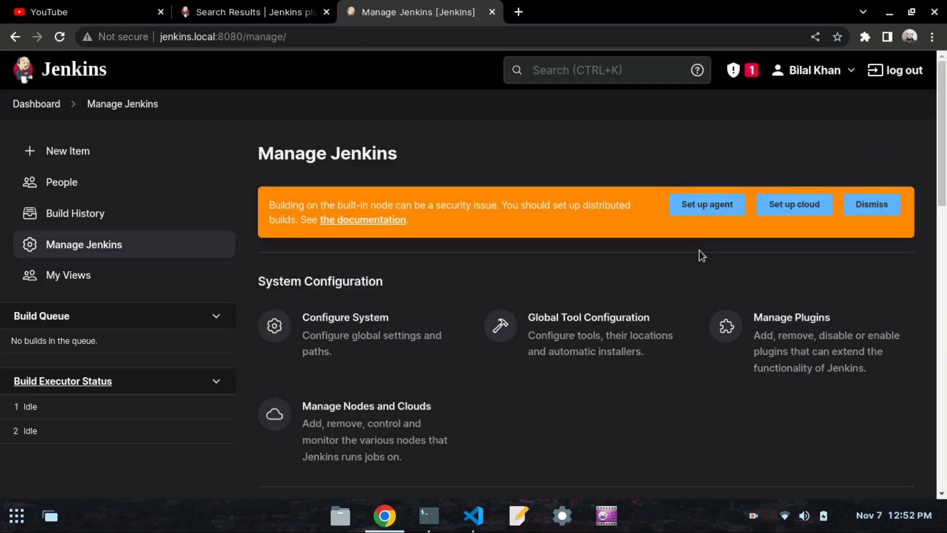
pyautogui.click(789, 336)
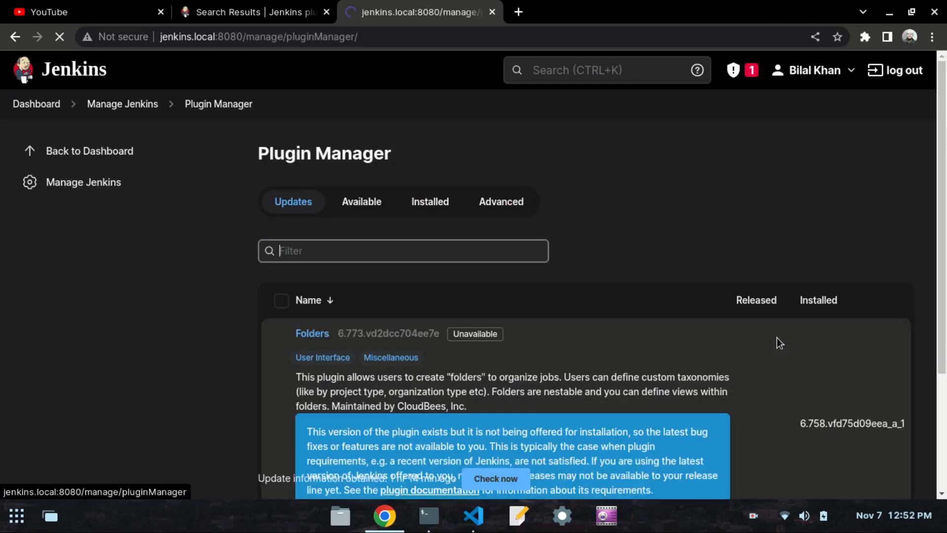
pyautogui.click(360, 202)
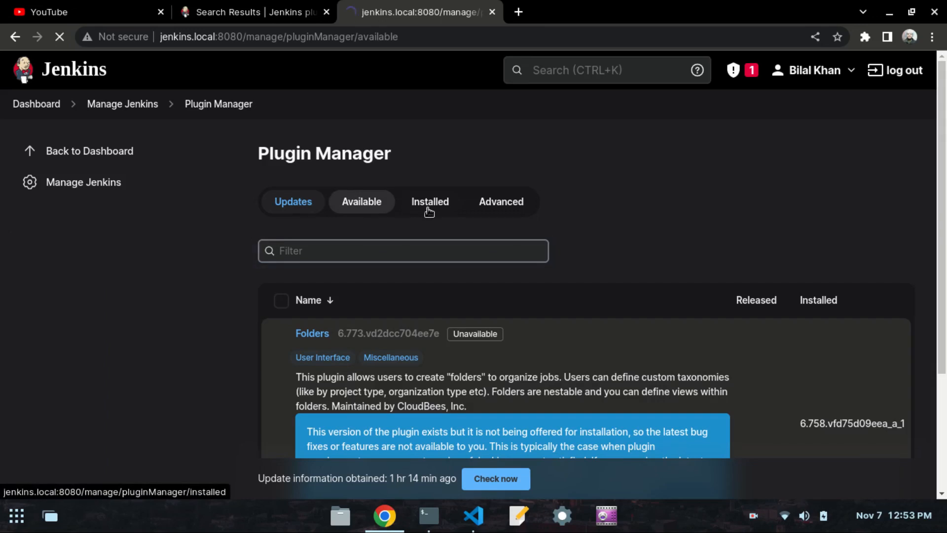
pyautogui.click(429, 212)
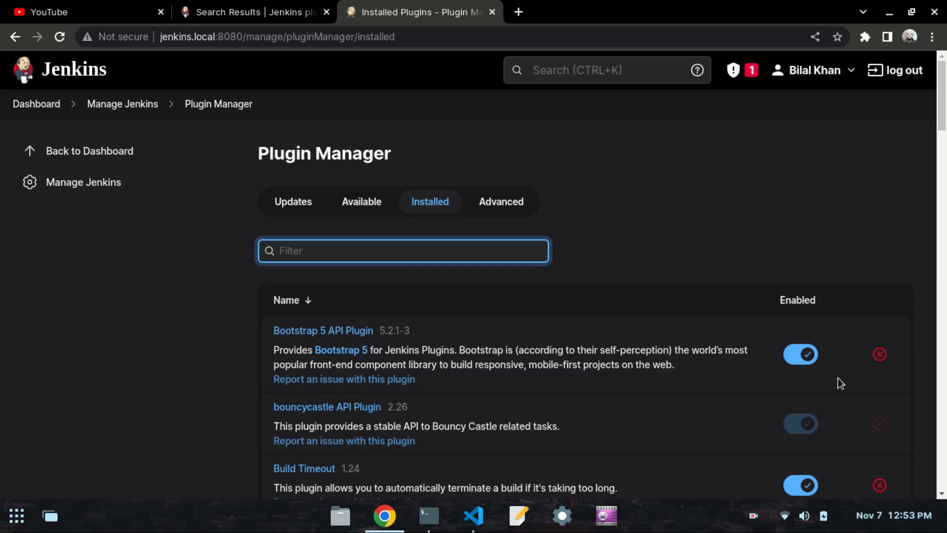
# - Switch to Visual Studio Code to read the Install plugins notes in the day49.md preview, and return to Chrome
pyautogui.click(470, 524)
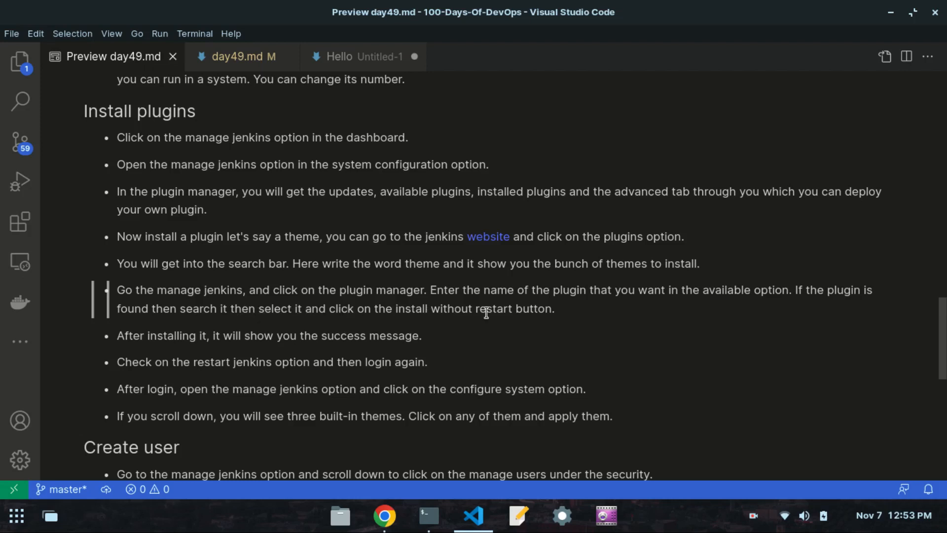
pyautogui.scroll(-3, 228, 344)
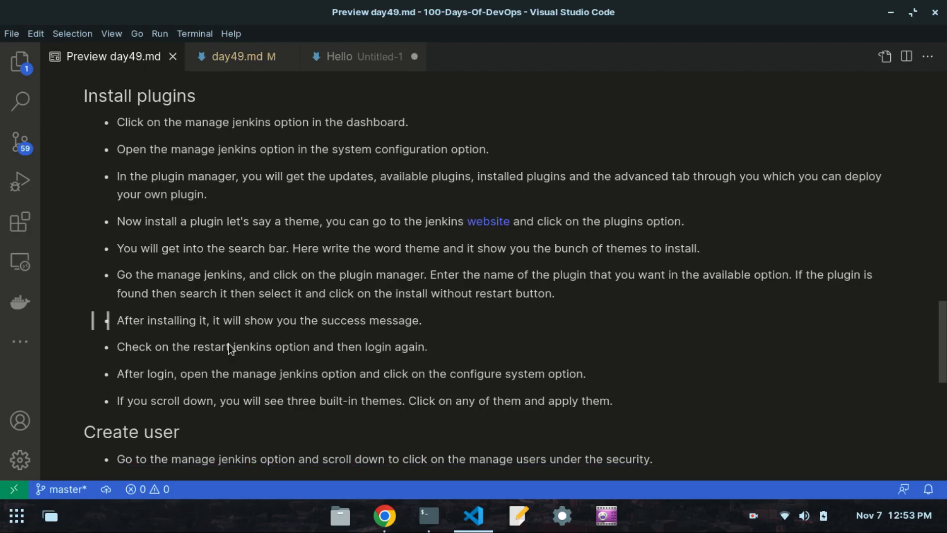
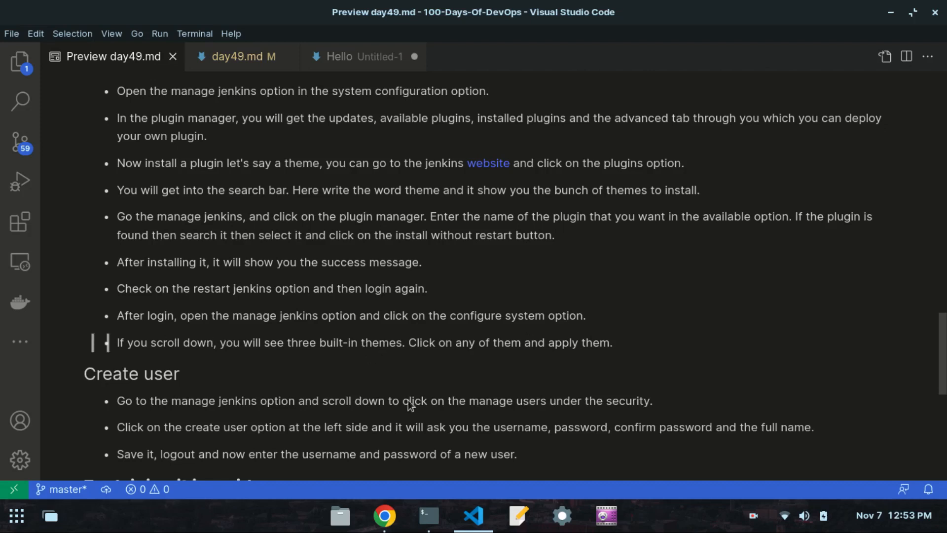
pyautogui.click(385, 516)
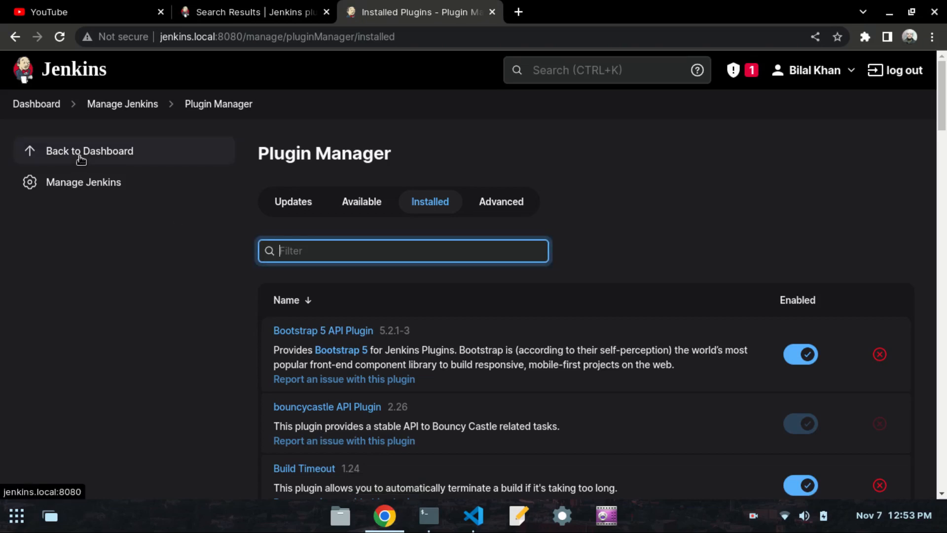
# - Open Configure System from the Manage Jenkins page and find the Built-in Themes section
pyautogui.doubleClick(27, 112)
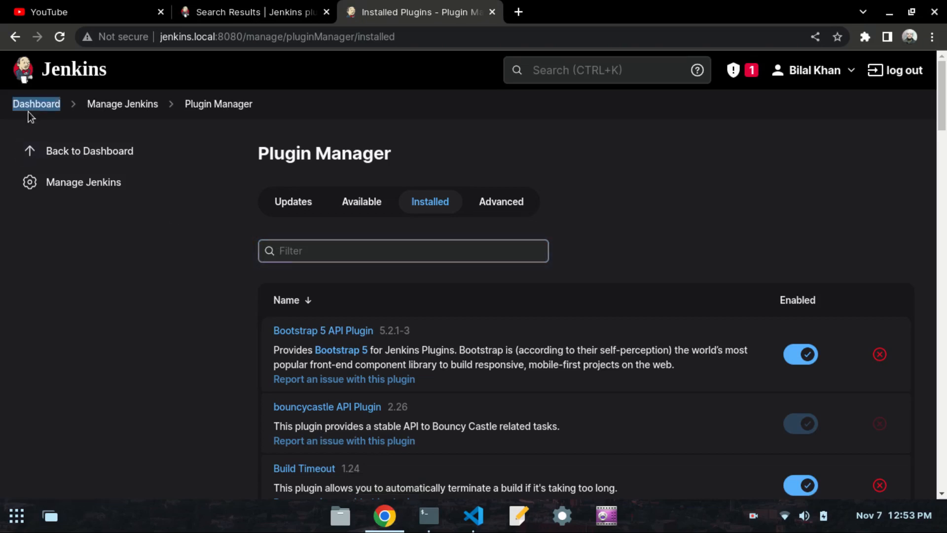
pyautogui.click(31, 105)
pyautogui.click(102, 242)
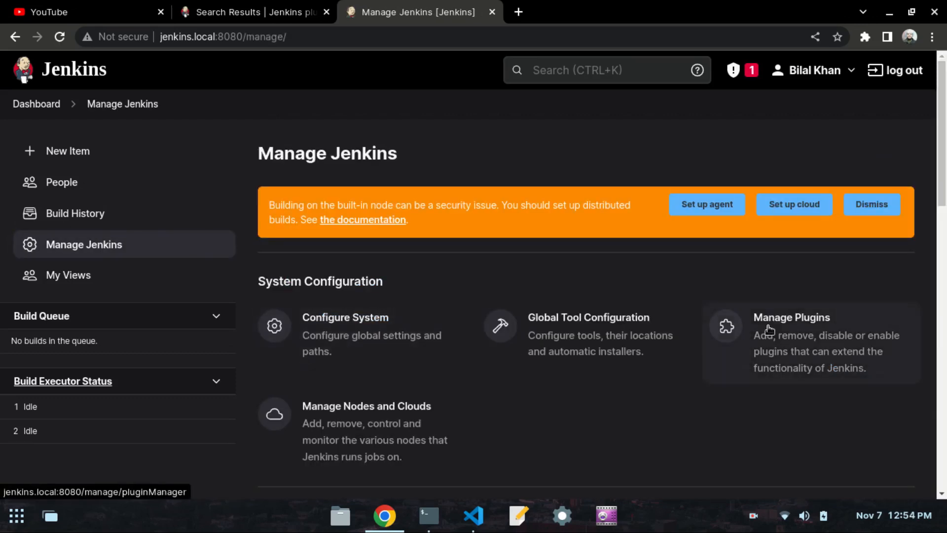
pyautogui.click(360, 333)
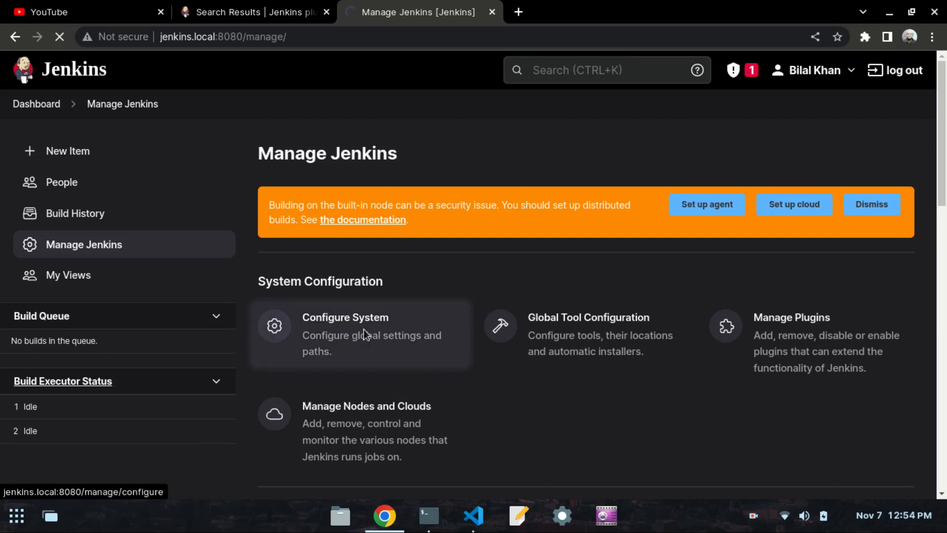
pyautogui.scroll(-10, 820, 155)
pyautogui.scroll(-10, 945, 295)
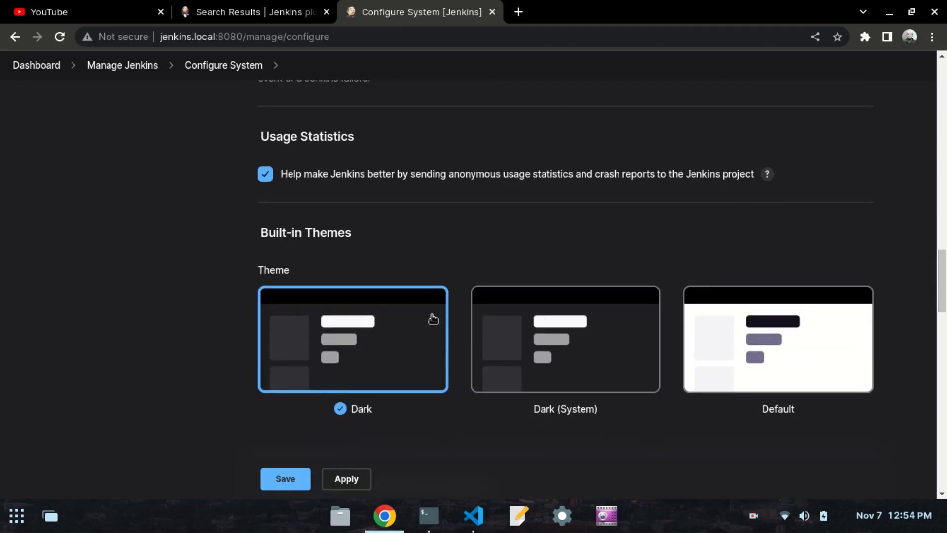
pyautogui.moveTo(351, 238); pyautogui.dragTo(262, 239)
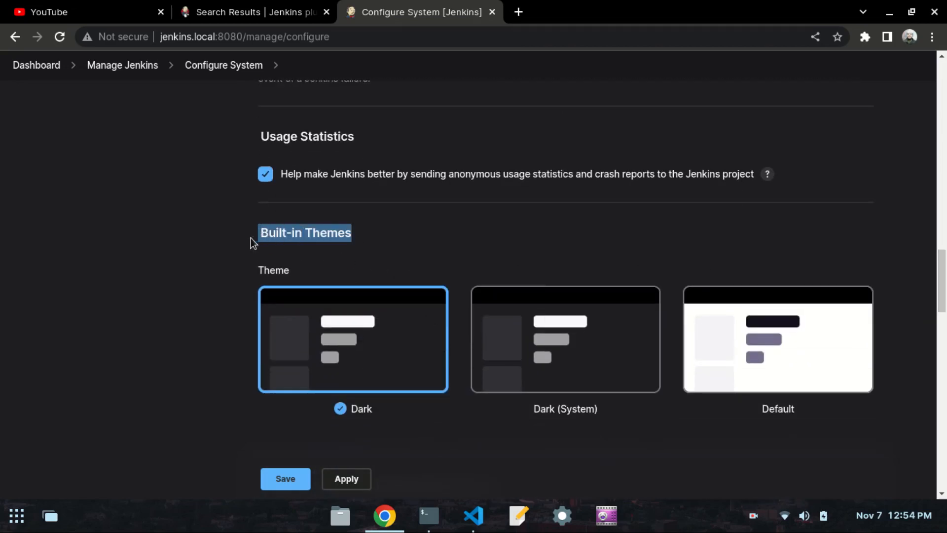
pyautogui.click(207, 259)
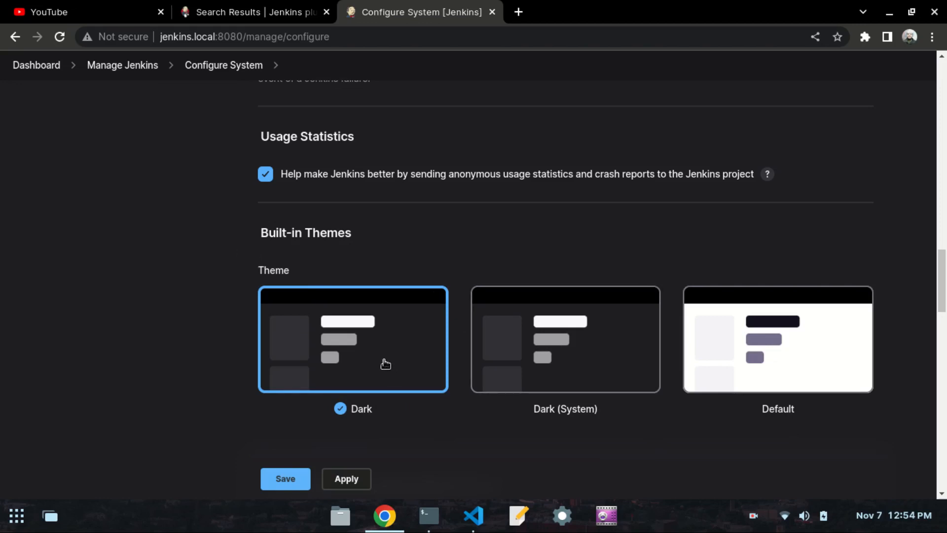
# - Try the Dark (System) and Default themes, reselect Dark, and leave Configure System without saving
pyautogui.click(573, 338)
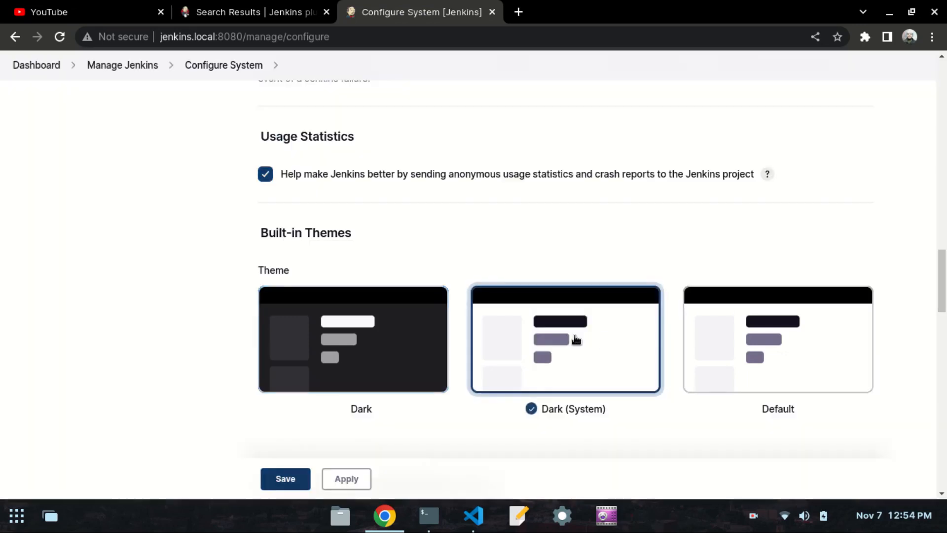
pyautogui.click(735, 335)
pyautogui.click(533, 339)
pyautogui.click(369, 337)
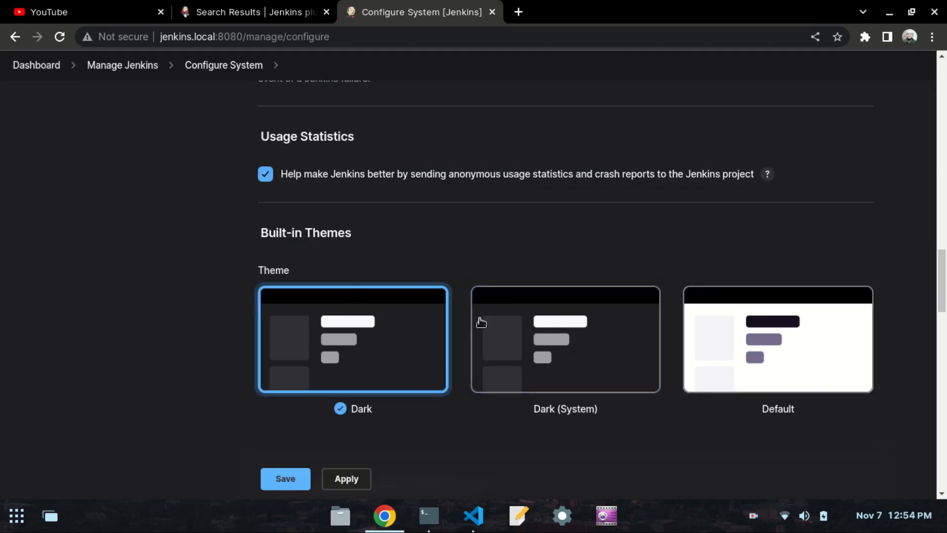
pyautogui.click(18, 42)
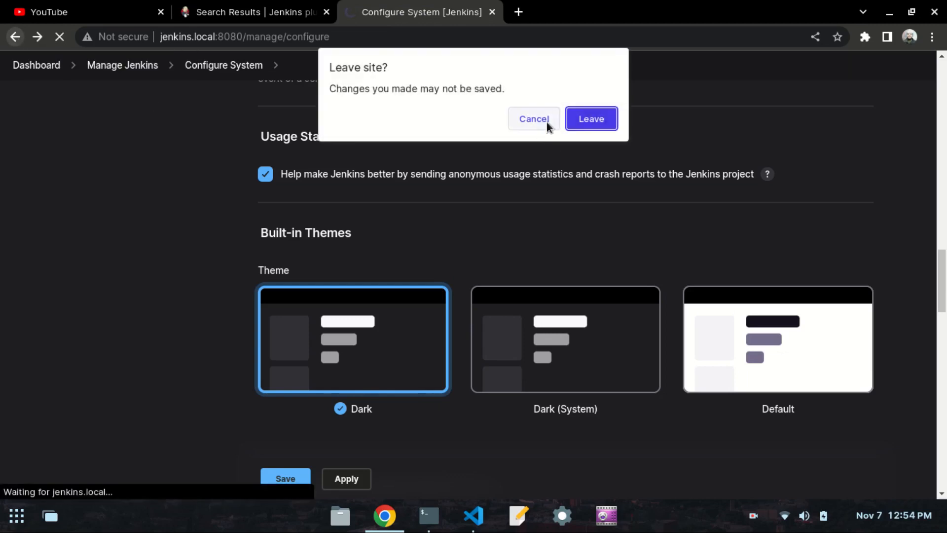
pyautogui.click(599, 119)
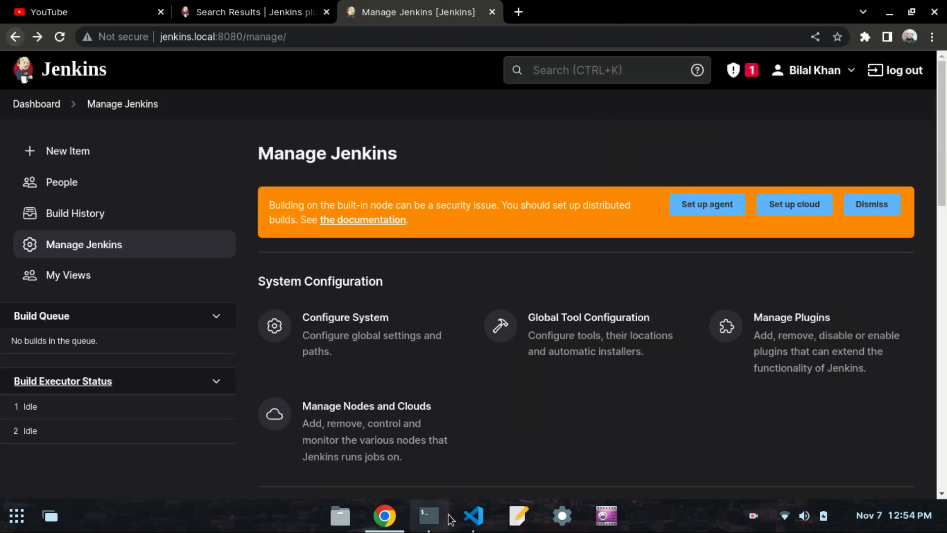
# - Switch to Visual Studio Code to read the Create user notes in the day49.md preview, and return to Chrome
pyautogui.click(474, 515)
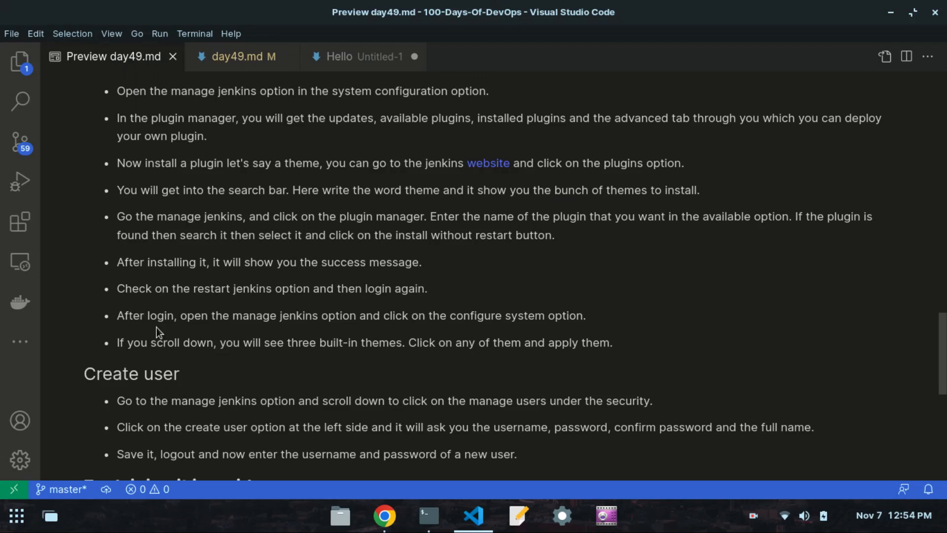
pyautogui.scroll(-1, 157, 333)
pyautogui.scroll(-1, 157, 333)
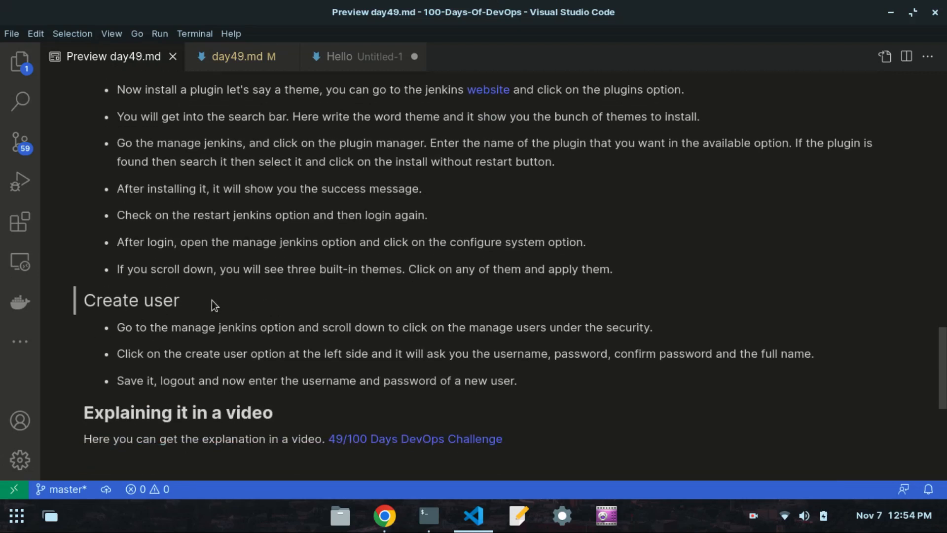
pyautogui.moveTo(215, 306); pyautogui.dragTo(93, 303)
pyautogui.click(90, 300)
pyautogui.scroll(-4, 943, 370)
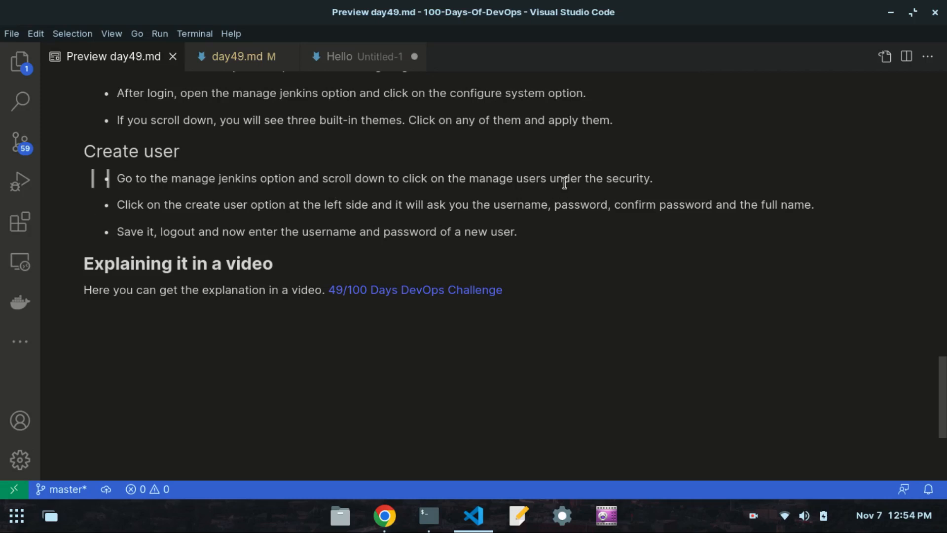
pyautogui.click(383, 519)
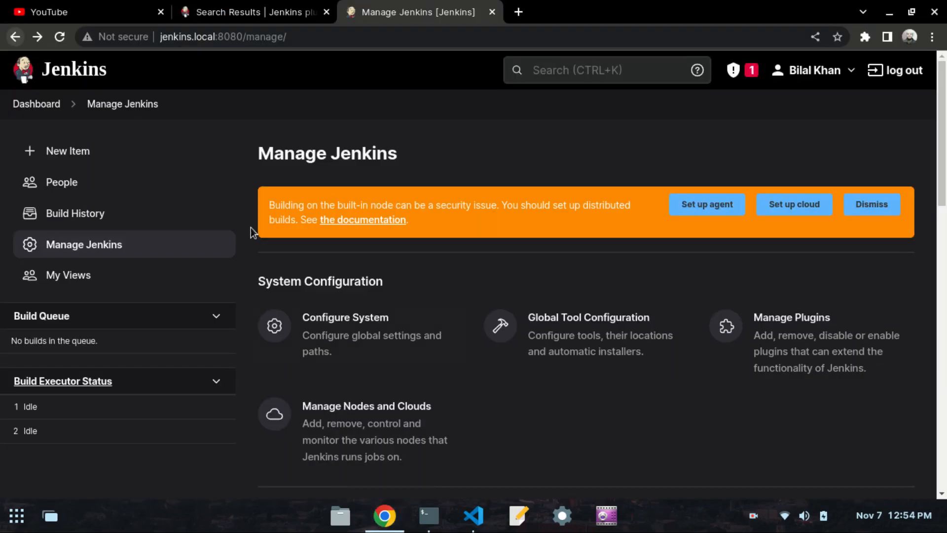
# - From Manage Jenkins, open the Manage Users page in the Security section and open the Create User form
pyautogui.click(95, 235)
pyautogui.scroll(-3, 567, 208)
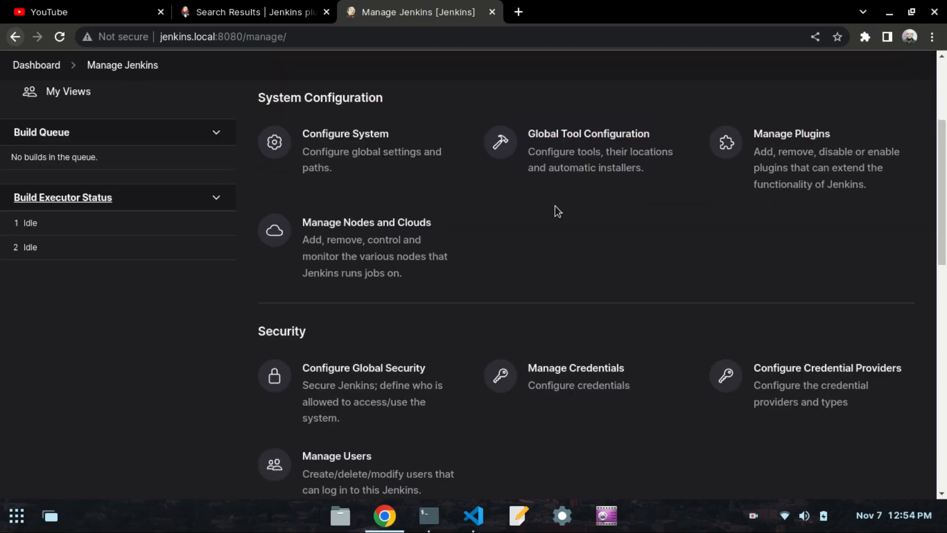
pyautogui.scroll(-4, 554, 206)
pyautogui.scroll(3, 482, 204)
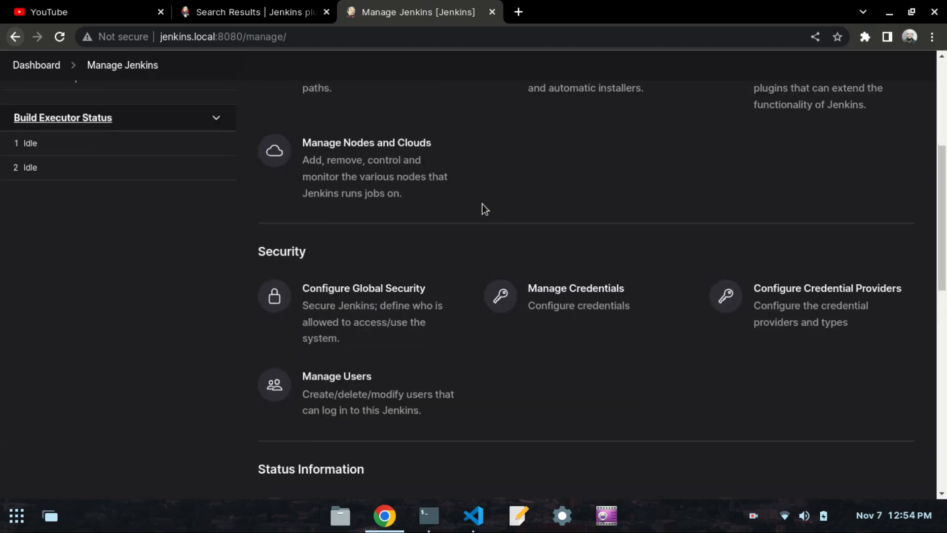
pyautogui.moveTo(320, 265); pyautogui.dragTo(160, 254)
pyautogui.click(196, 273)
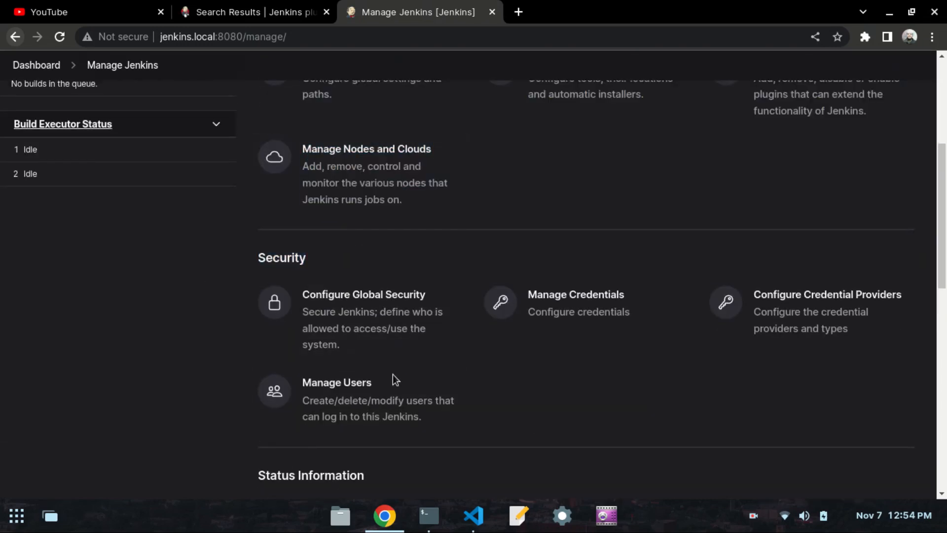
pyautogui.click(365, 386)
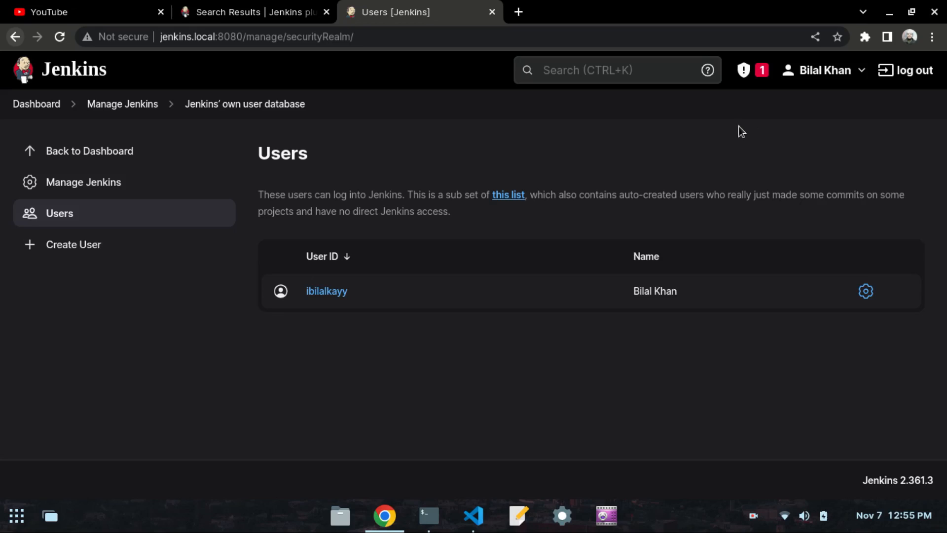
pyautogui.click(74, 251)
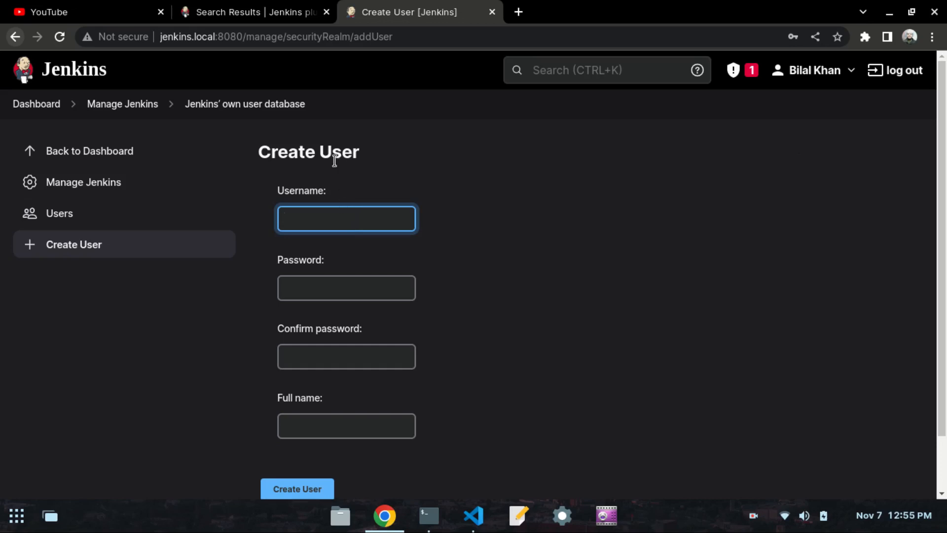
# - Enter the new user's username and password, try submitting the form, and fill in the password confirmation
pyautogui.write('ali')
pyautogui.press('Tab')
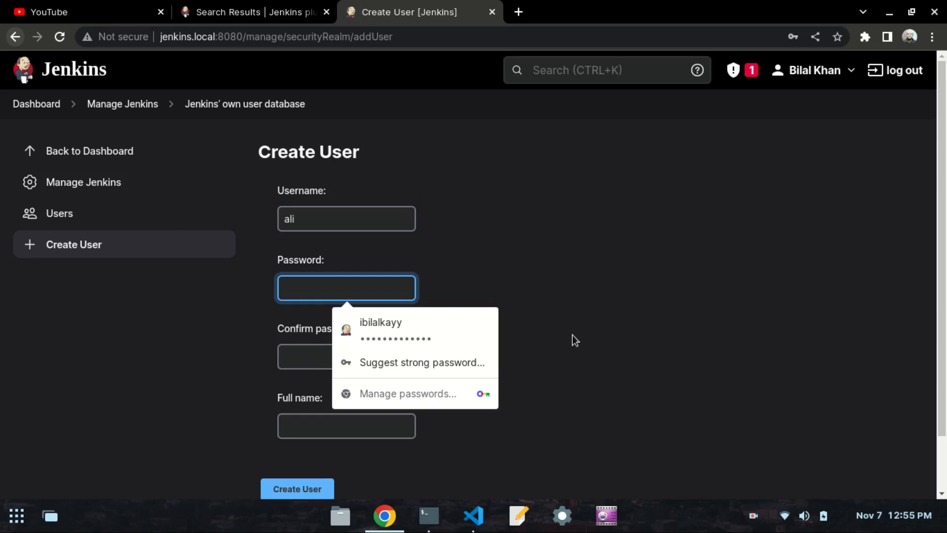
pyautogui.press('Return')
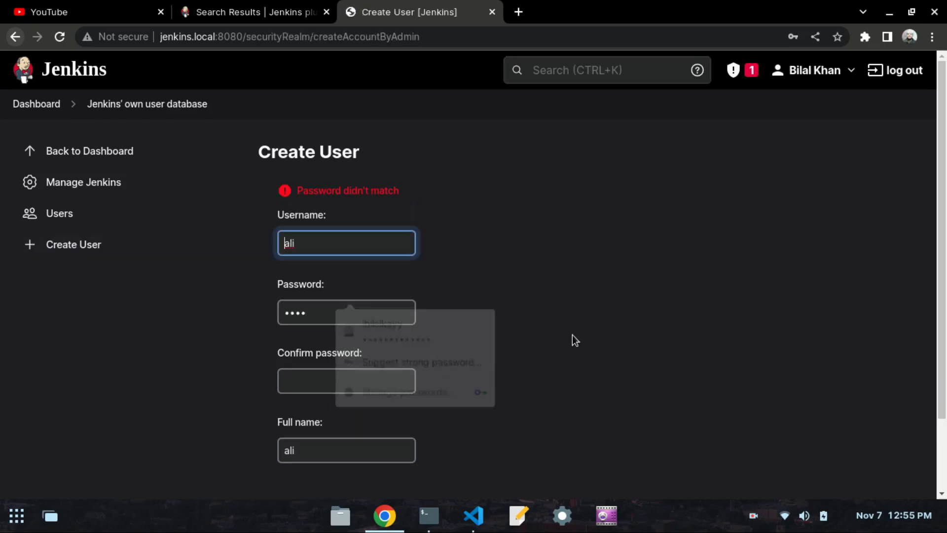
pyautogui.click(345, 386)
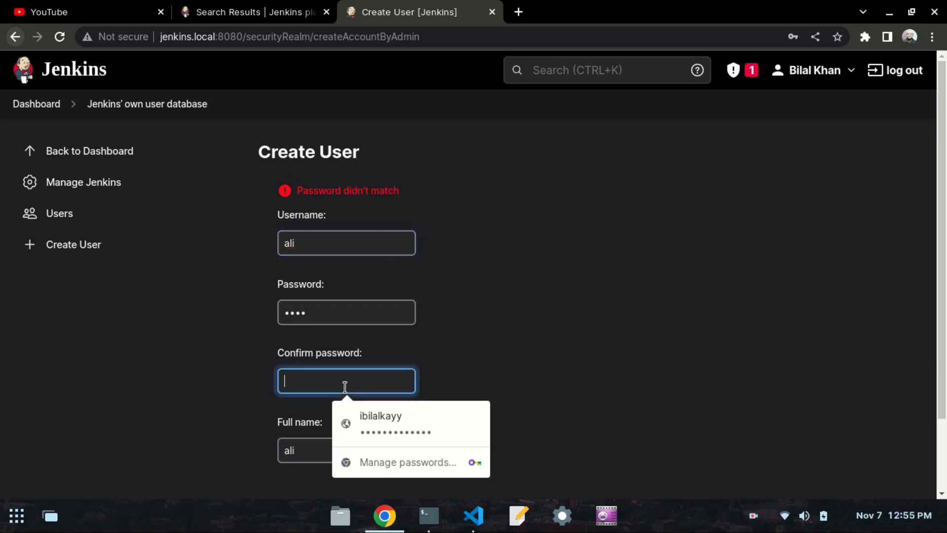
pyautogui.write('••')
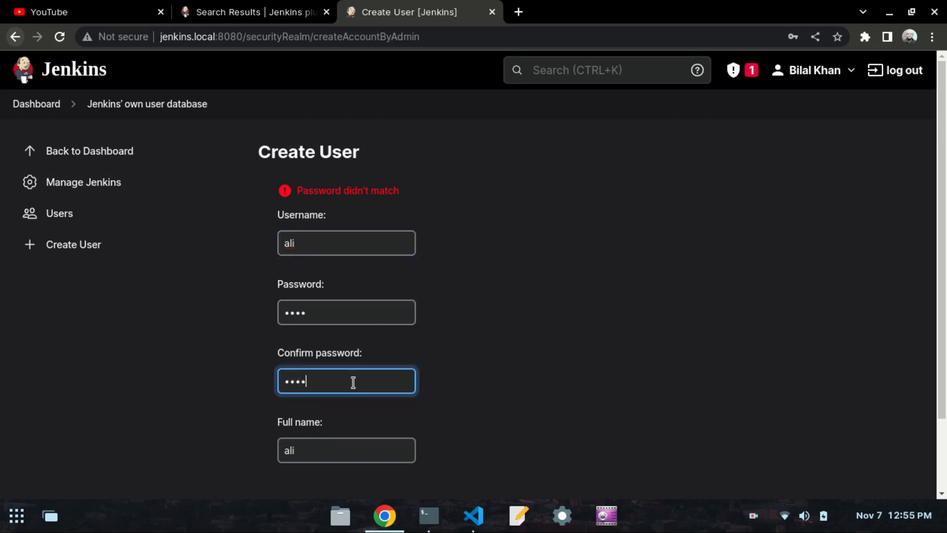
# - Replace the full name with the new user's full name, create the user, and dismiss the browser's offer to save the password
pyautogui.scroll(-2, 270, 372)
pyautogui.click(349, 378)
pyautogui.press('BackSpace')
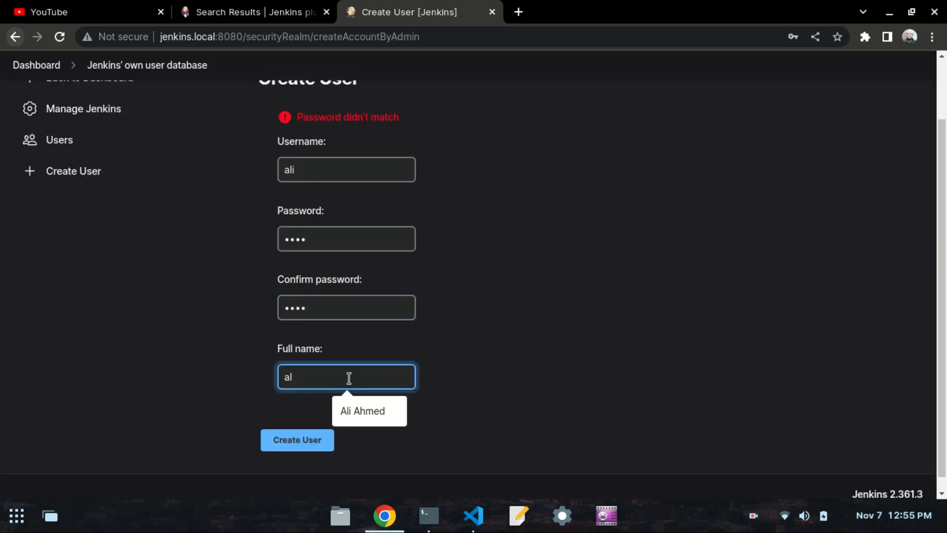
pyautogui.press('BackSpace')
pyautogui.press('BackSpace')
pyautogui.write('A')
pyautogui.click(386, 416)
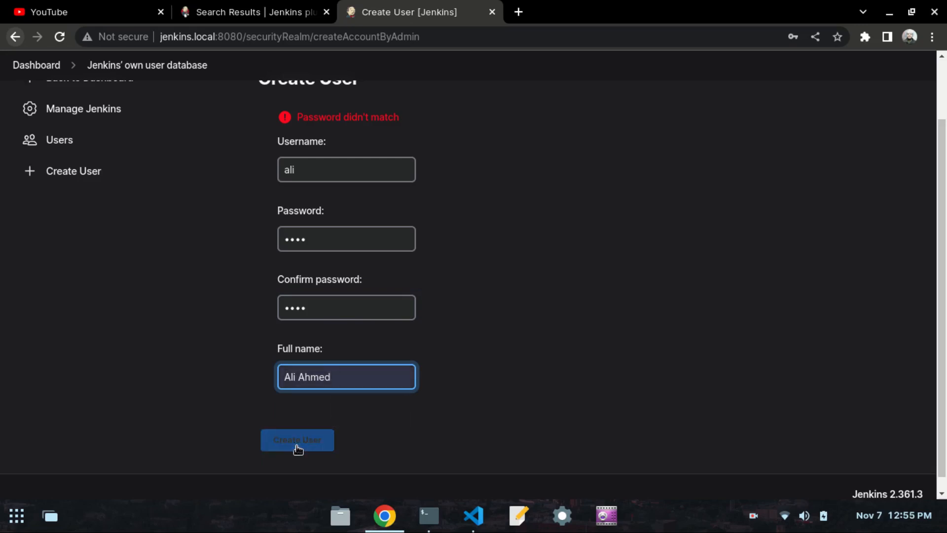
pyautogui.click(297, 446)
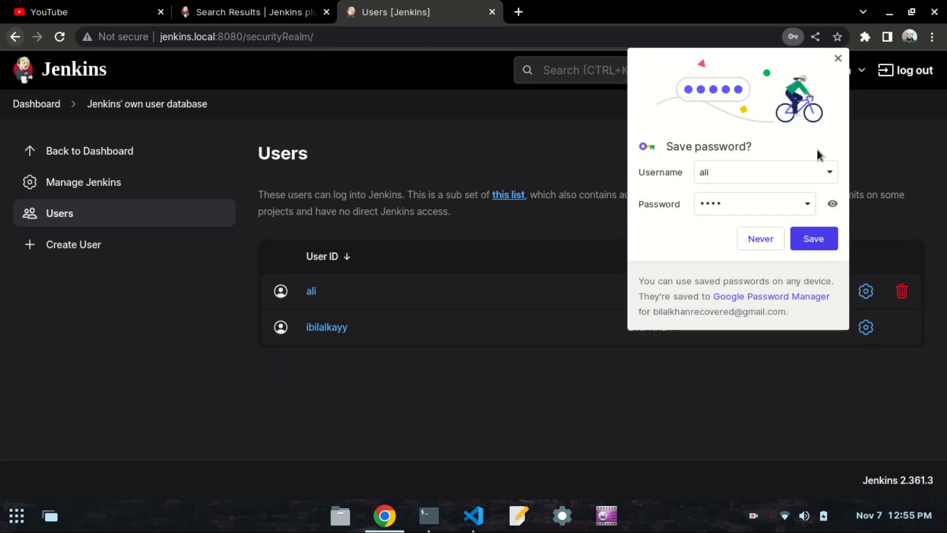
pyautogui.click(838, 58)
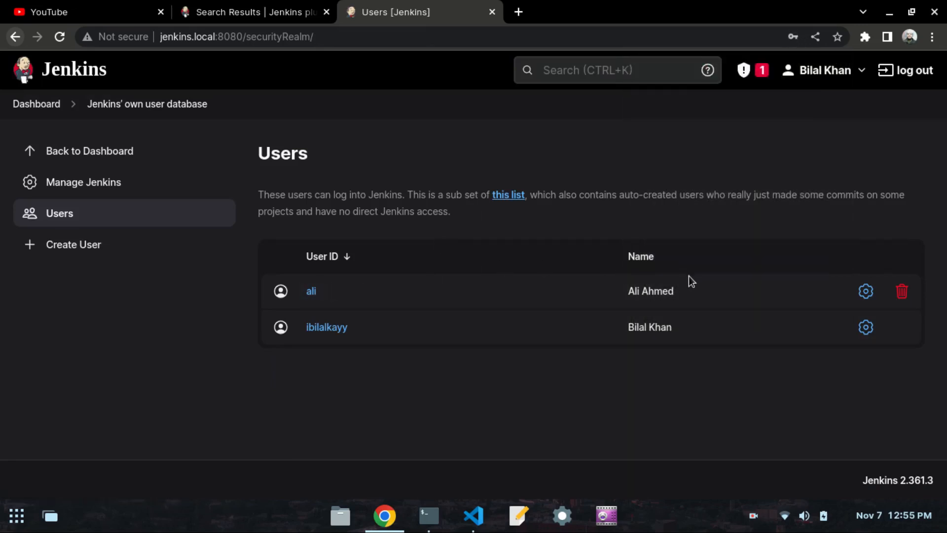
# - Review the new user's configuration page down to SSH Public Keys, return to the Users list, and view that user's available actions
pyautogui.click(618, 220)
pyautogui.click(865, 297)
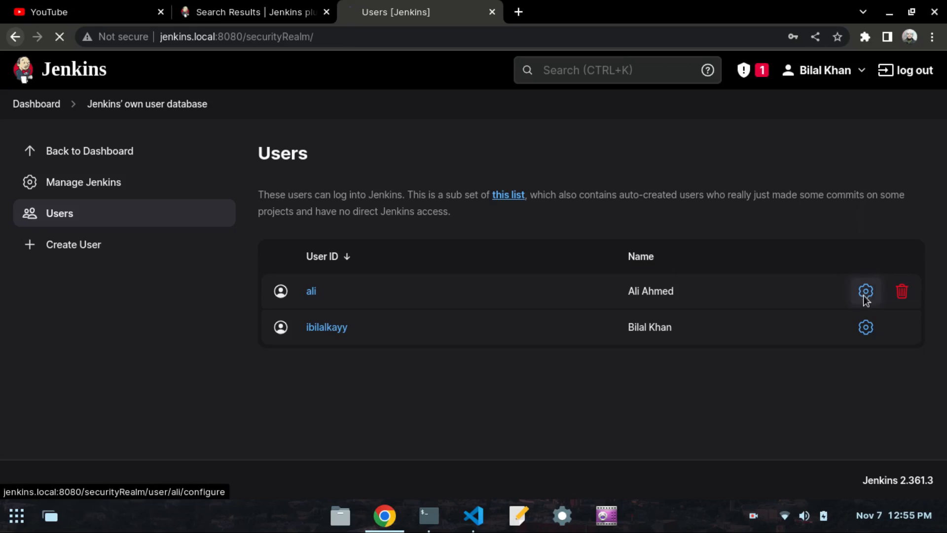
pyautogui.scroll(-5, 396, 280)
pyautogui.scroll(5, 395, 279)
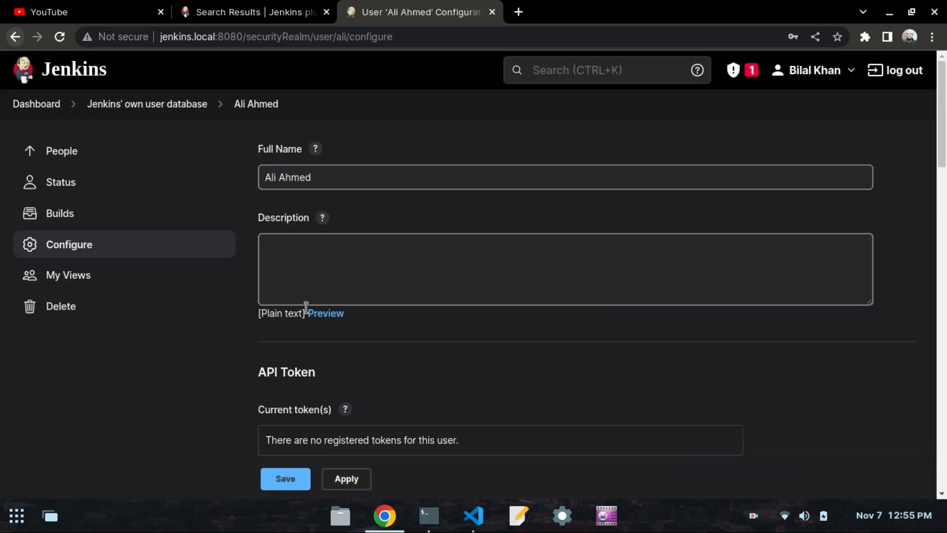
pyautogui.scroll(-10, 303, 259)
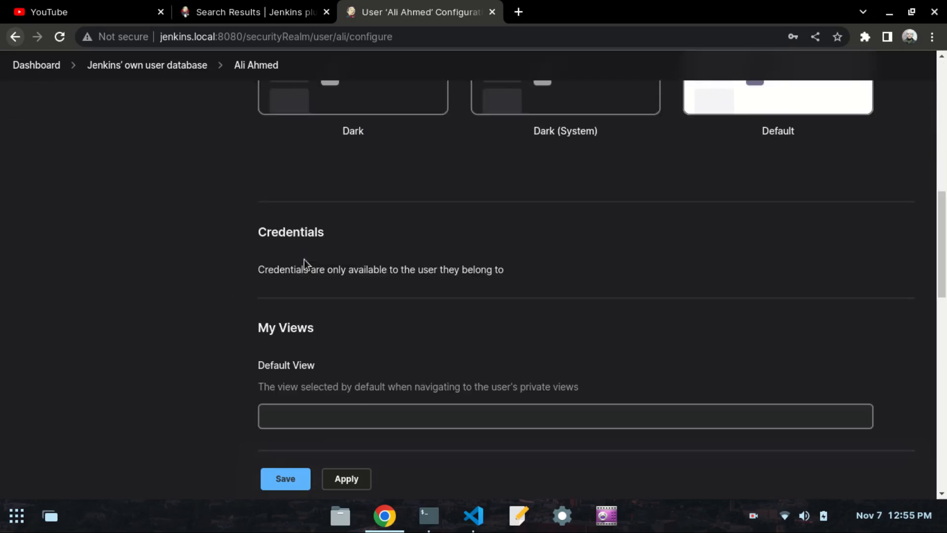
pyautogui.scroll(-10, 353, 243)
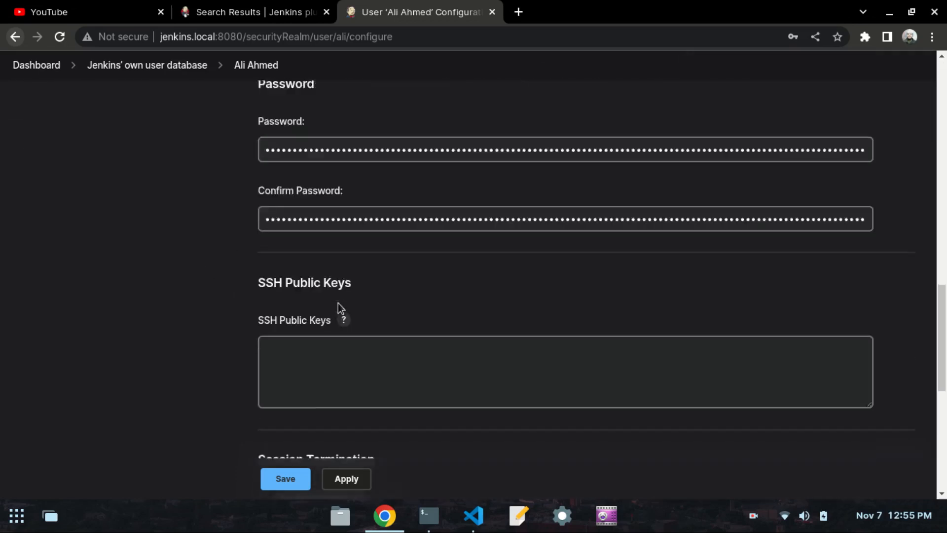
pyautogui.click(15, 37)
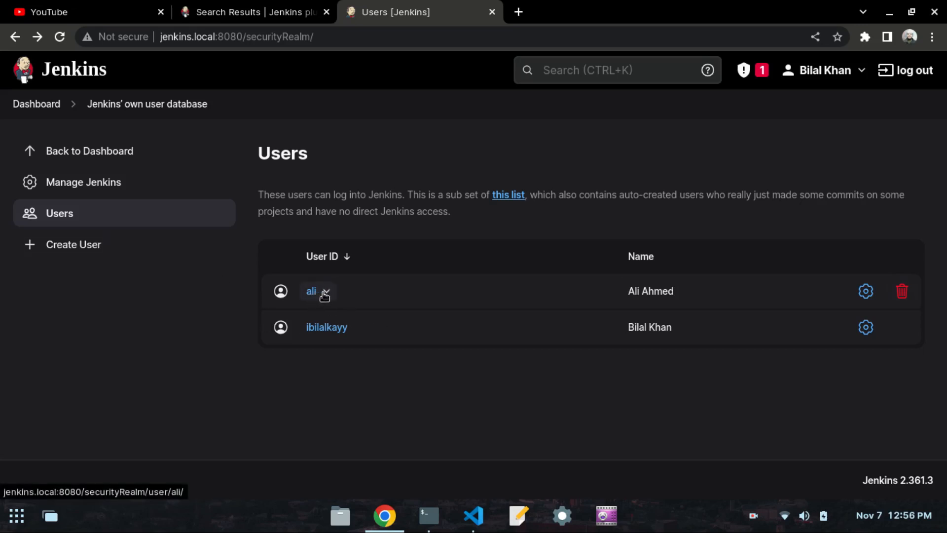
pyautogui.click(328, 293)
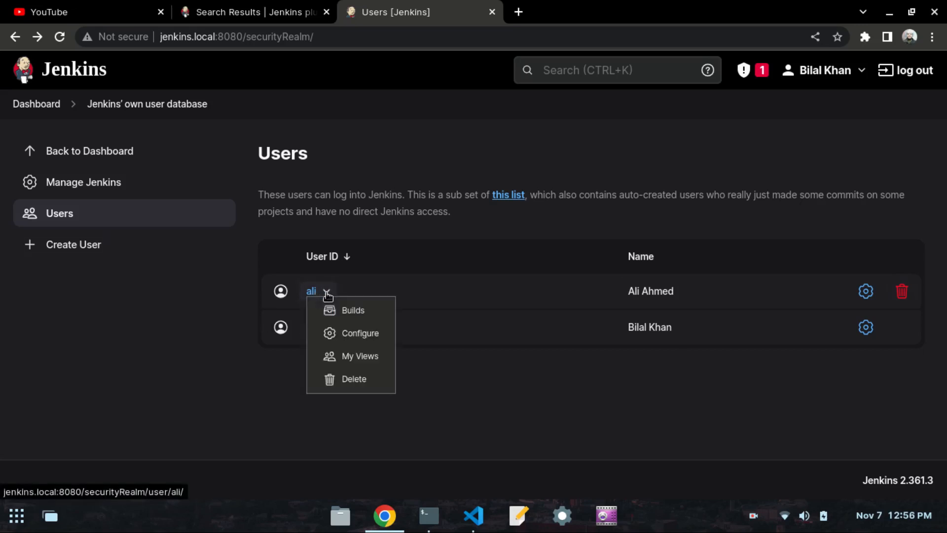
pyautogui.click(632, 118)
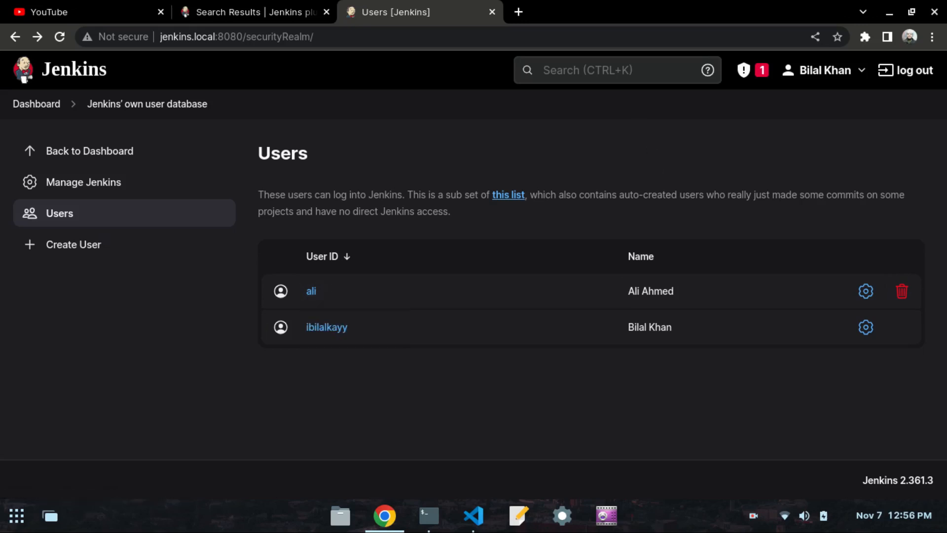
# - Log out of Jenkins and sign in with the new user's username and password
pyautogui.click(920, 73)
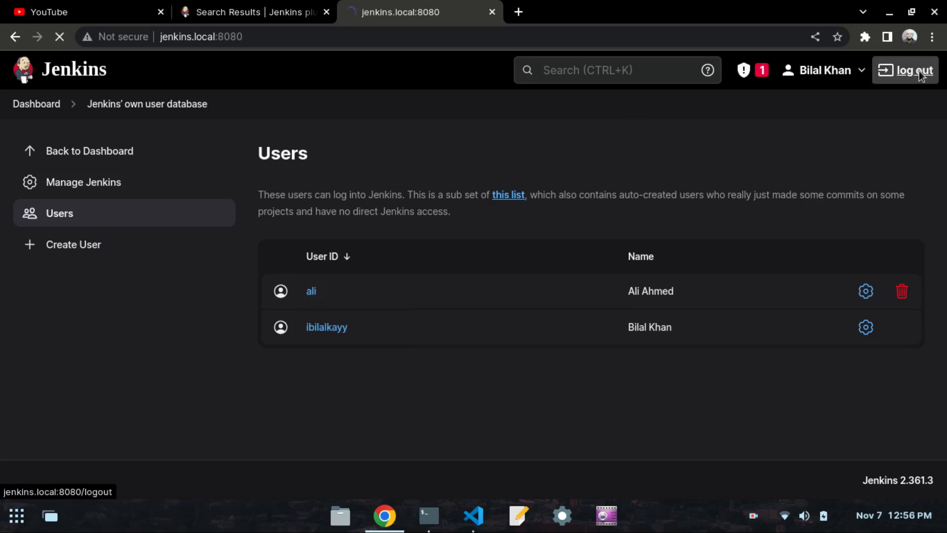
pyautogui.click(454, 277)
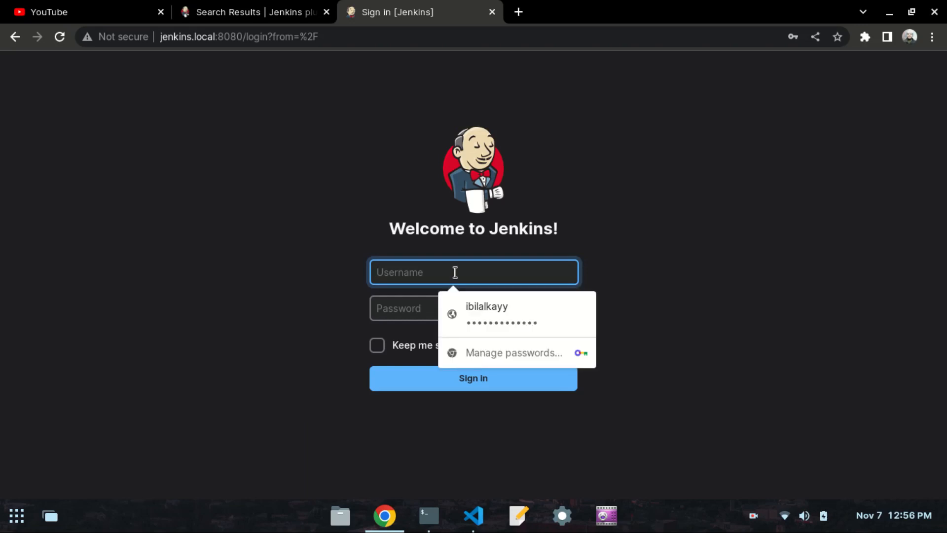
pyautogui.write('ali')
pyautogui.press('Tab')
pyautogui.write('a***')
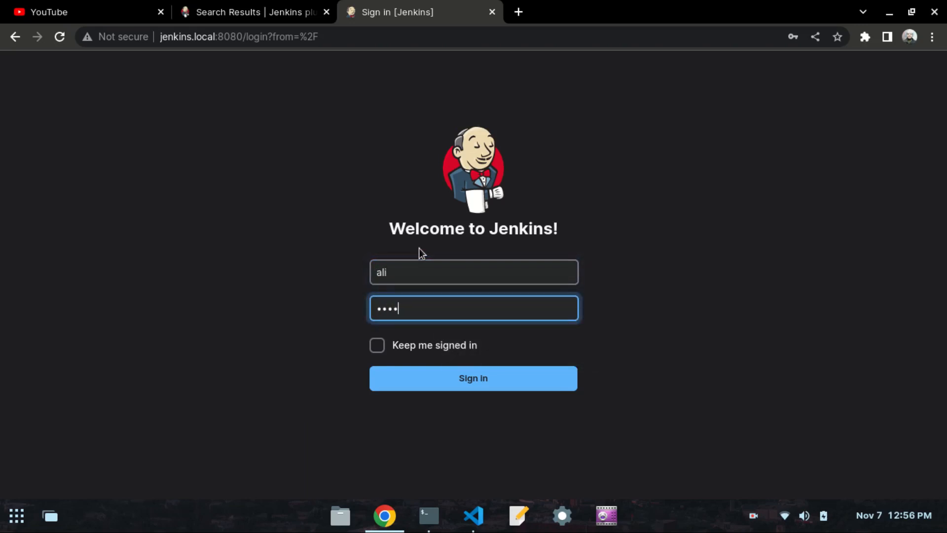
pyautogui.click(478, 383)
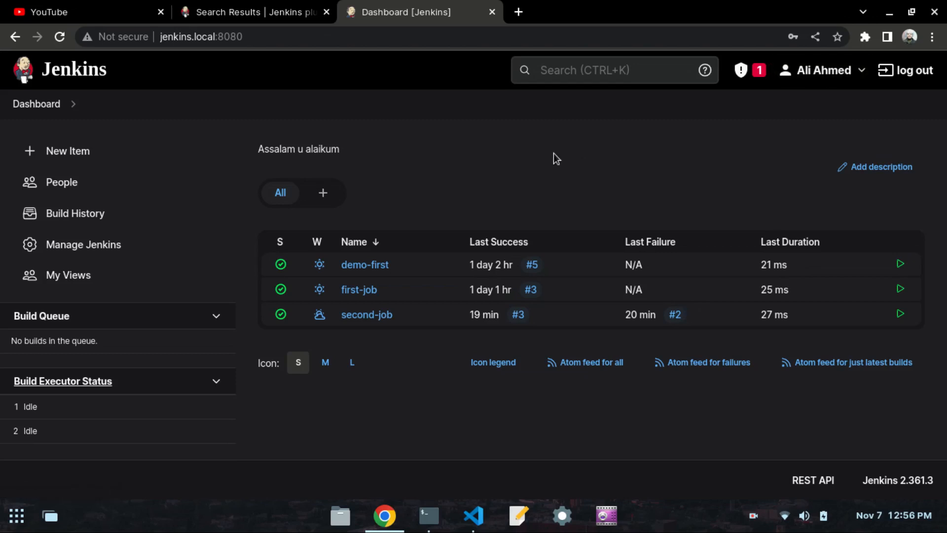
# - Check the Manage Users list from the new account and return to the Dashboard
pyautogui.click(56, 253)
pyautogui.scroll(-7, 412, 275)
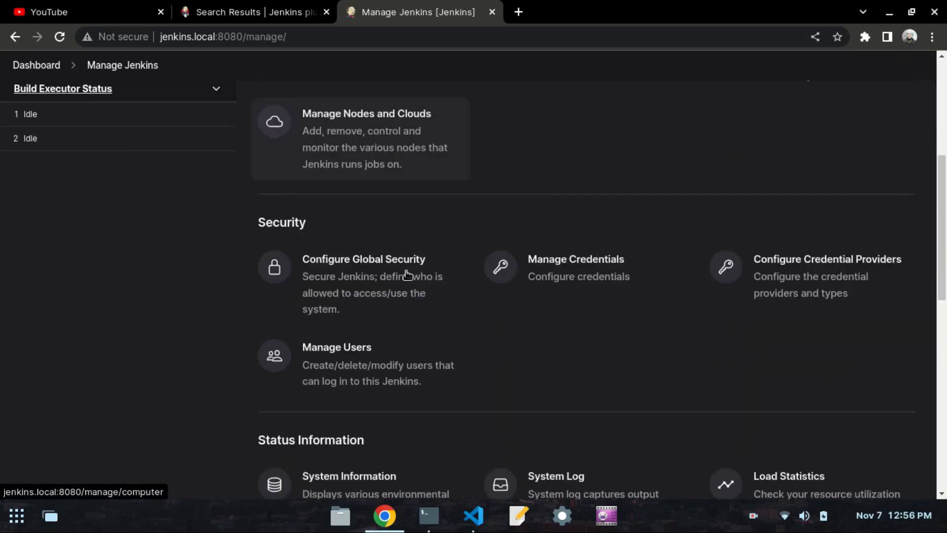
pyautogui.click(364, 312)
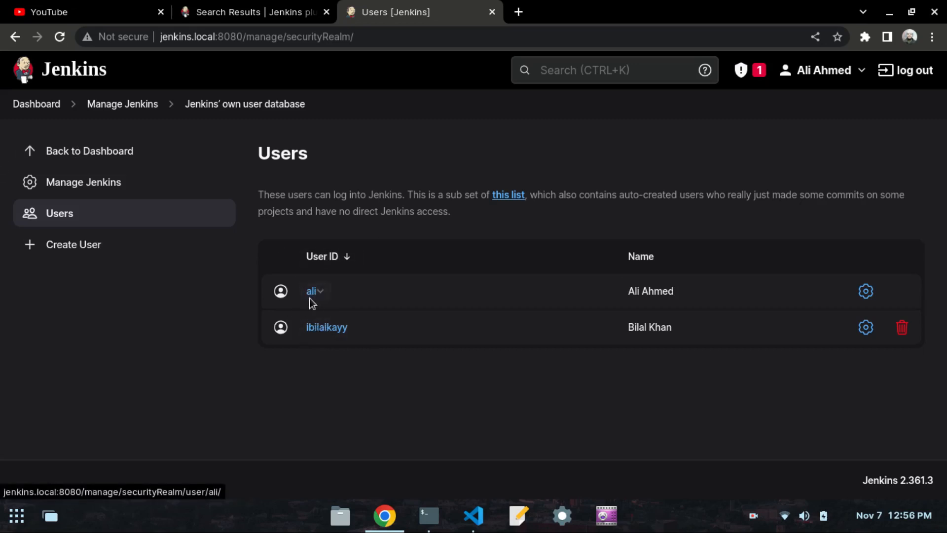
pyautogui.click(40, 103)
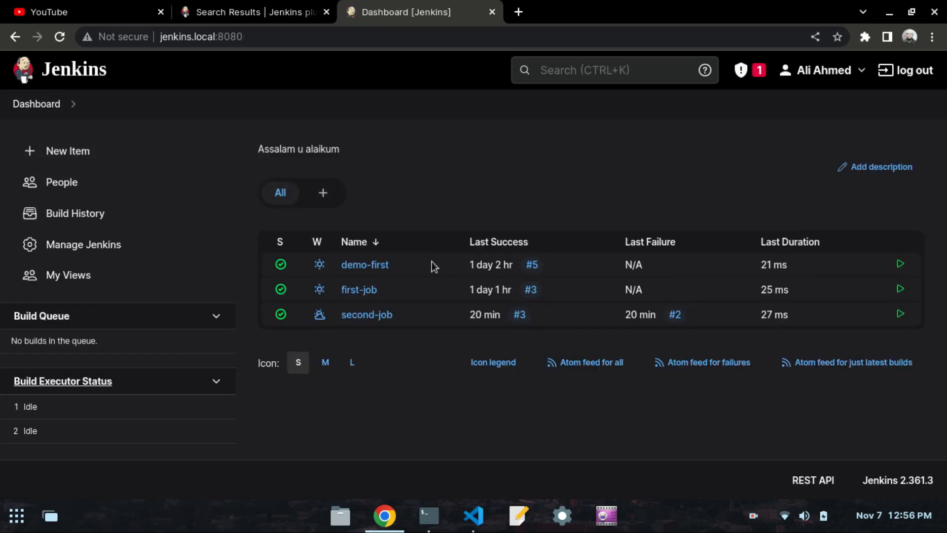
# - Open the configuration of the second-job project from the Dashboard
pyautogui.moveTo(330, 299)
pyautogui.moveTo(360, 293)
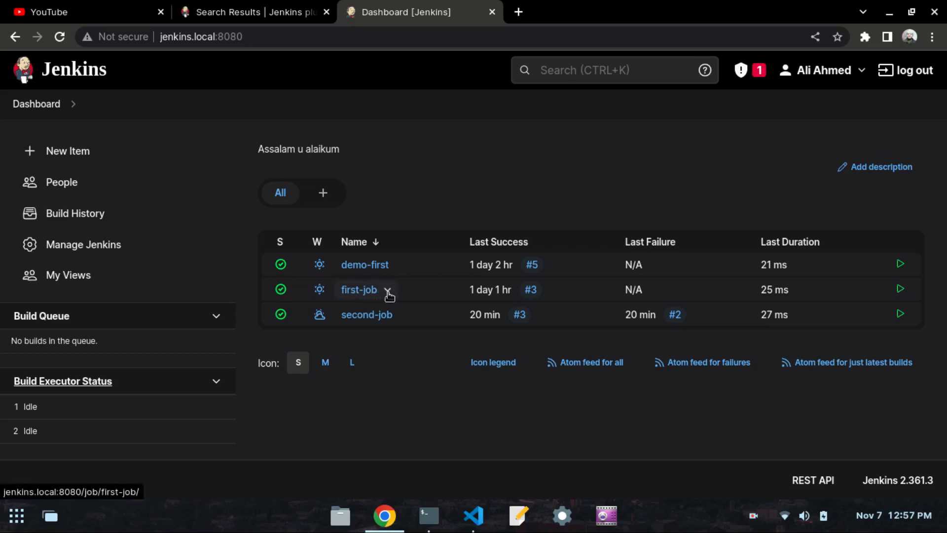
pyautogui.click(403, 316)
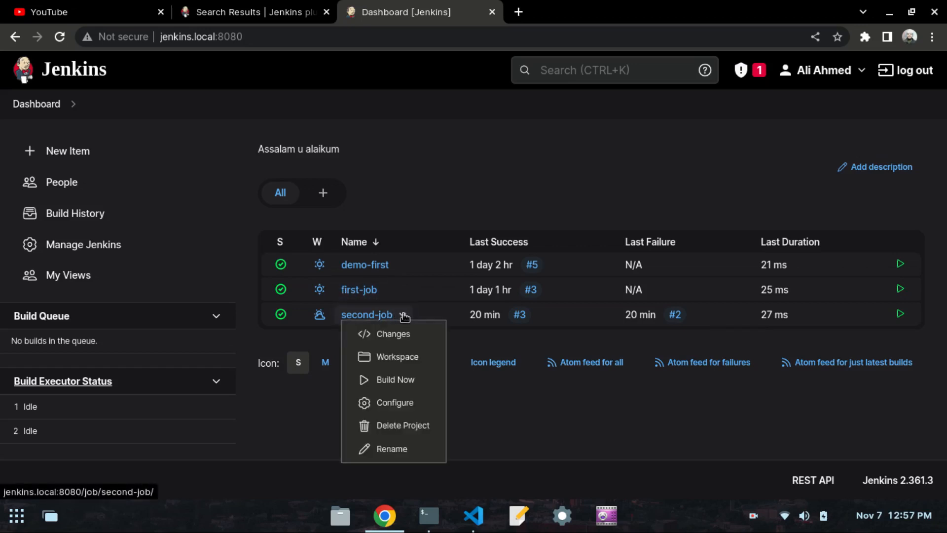
pyautogui.click(398, 402)
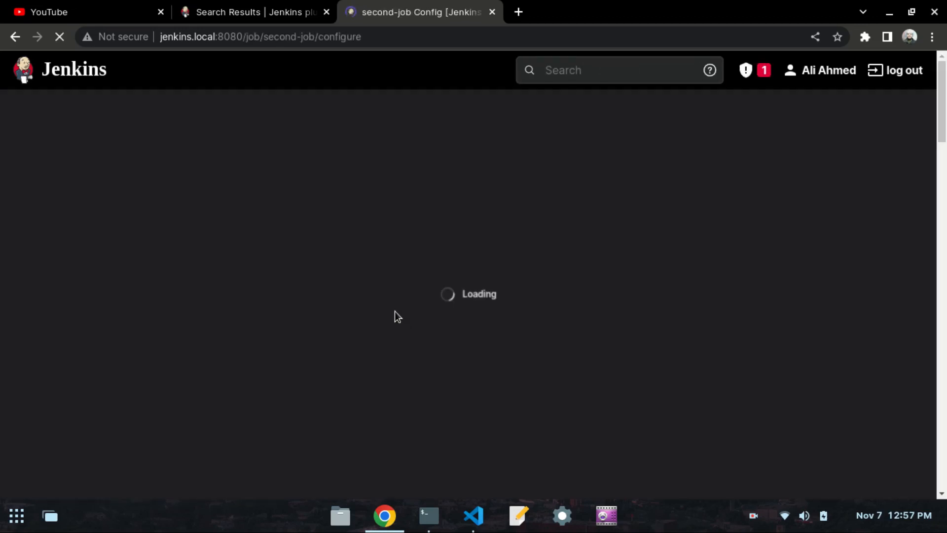
# - Change second-job's Execute shell command to echo "Hello World. It is updated"
pyautogui.scroll(-12, 395, 307)
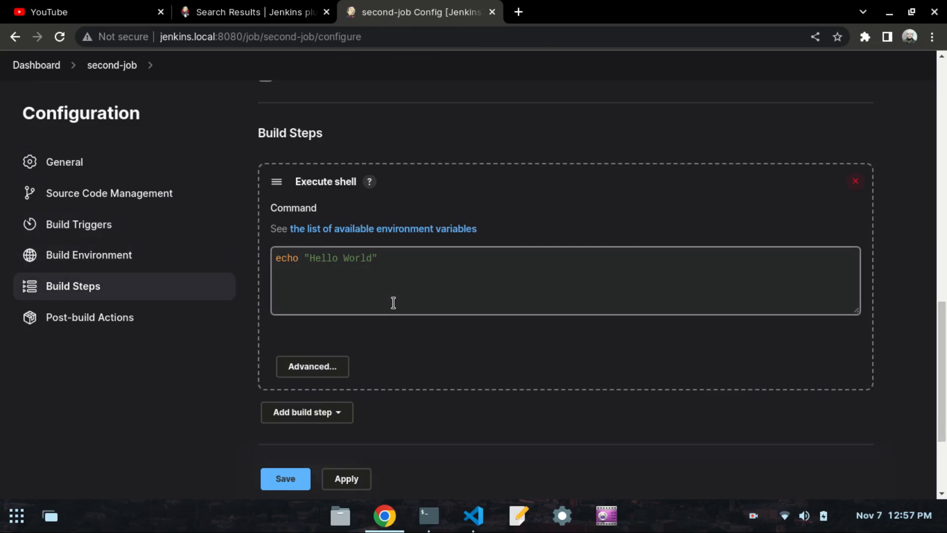
pyautogui.scroll(3, 404, 268)
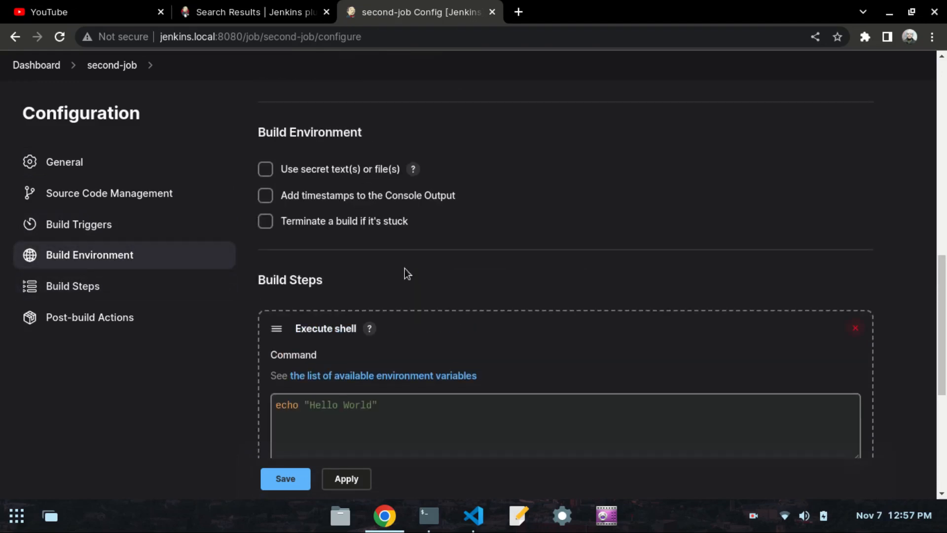
pyautogui.scroll(-3, 404, 269)
pyautogui.click(374, 257)
pyautogui.write('. It is updated')
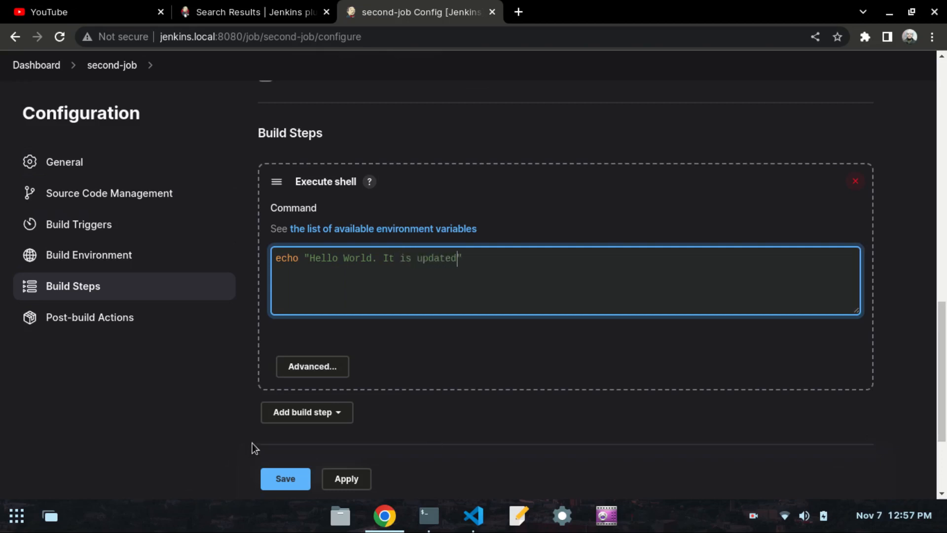
# - Review the edited shell command, and apply and save the second-job configuration
pyautogui.moveTo(462, 258); pyautogui.dragTo(370, 252)
pyautogui.click(447, 258)
pyautogui.click(370, 253)
pyautogui.scroll(1, 121, 223)
pyautogui.scroll(3, 121, 223)
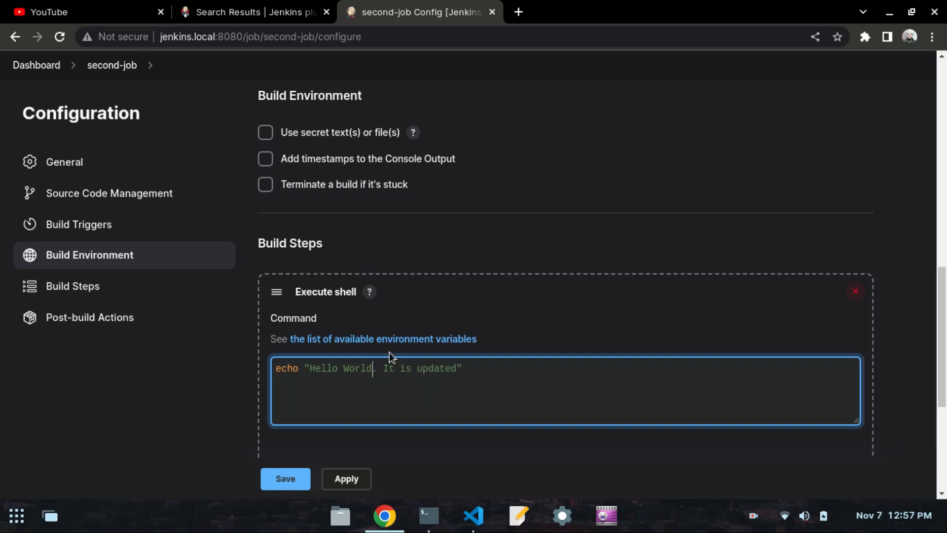
pyautogui.scroll(-5, 385, 352)
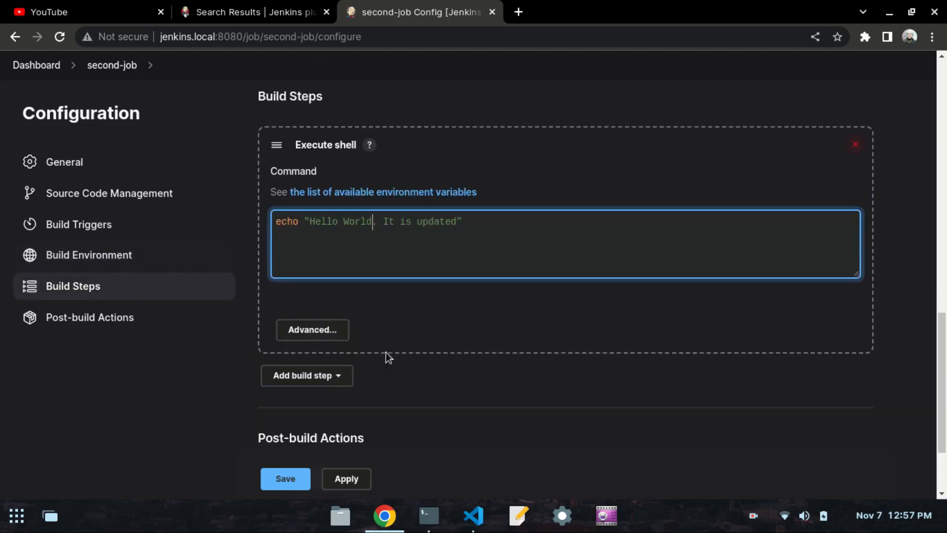
pyautogui.click(348, 478)
pyautogui.click(292, 479)
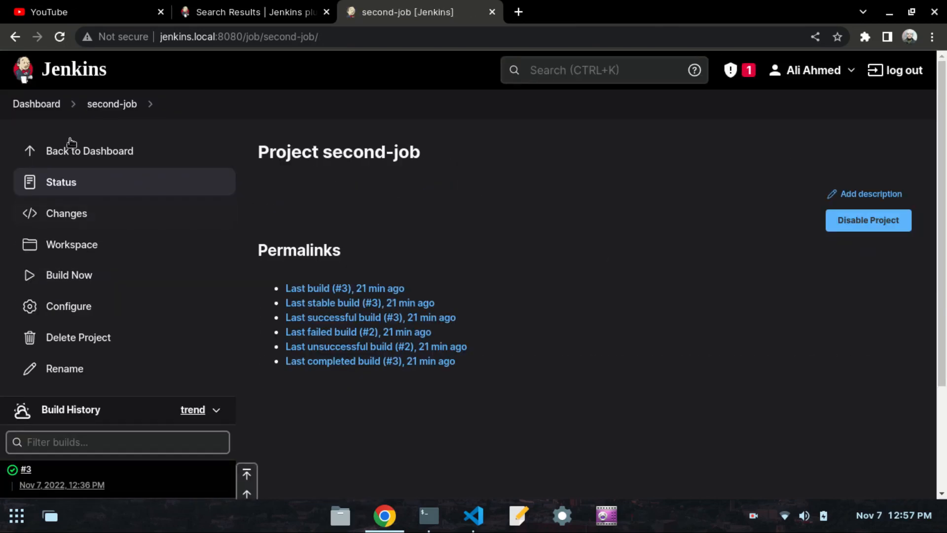
# - Return to the Dashboard and start a new build of second-job
pyautogui.click(43, 108)
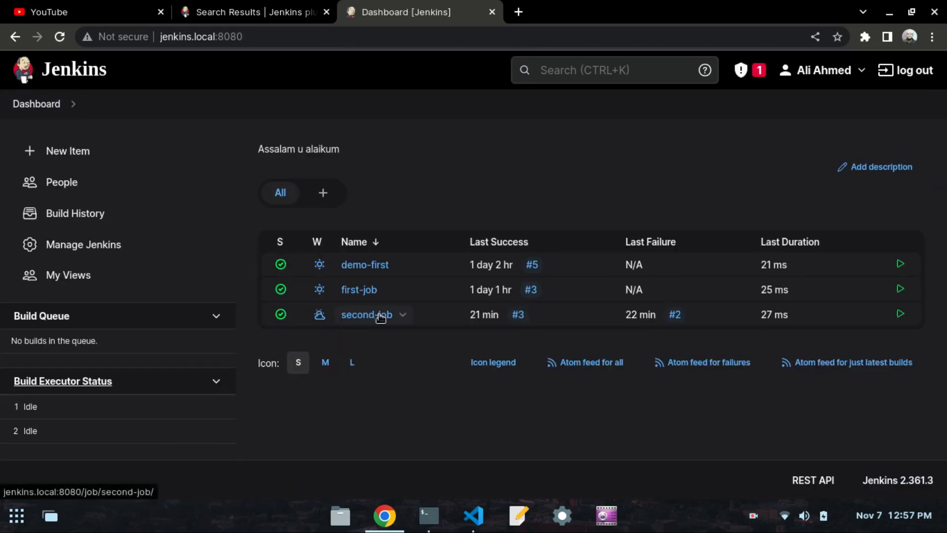
pyautogui.click(403, 316)
pyautogui.click(397, 379)
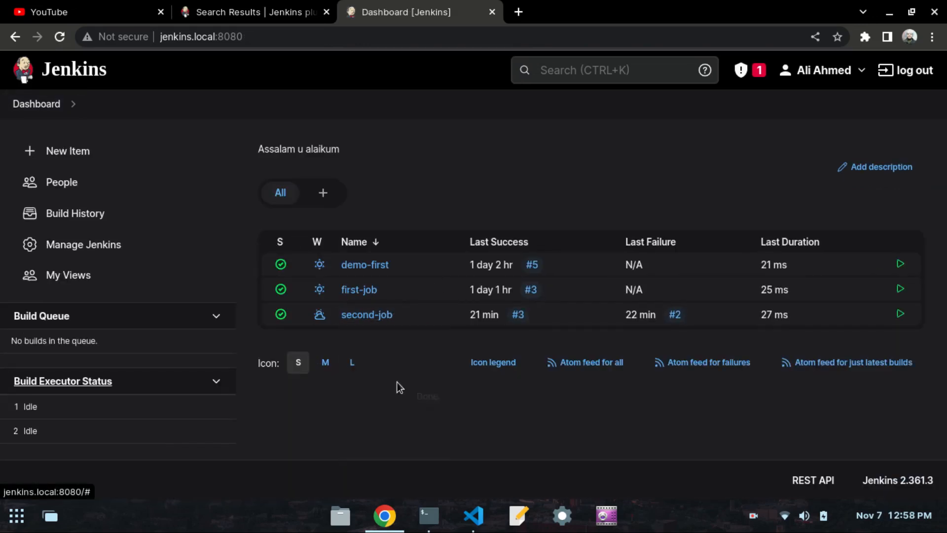
# - Open the console output of second-job's build #4, examine the echoed text, and return to the Dashboard
pyautogui.click(363, 315)
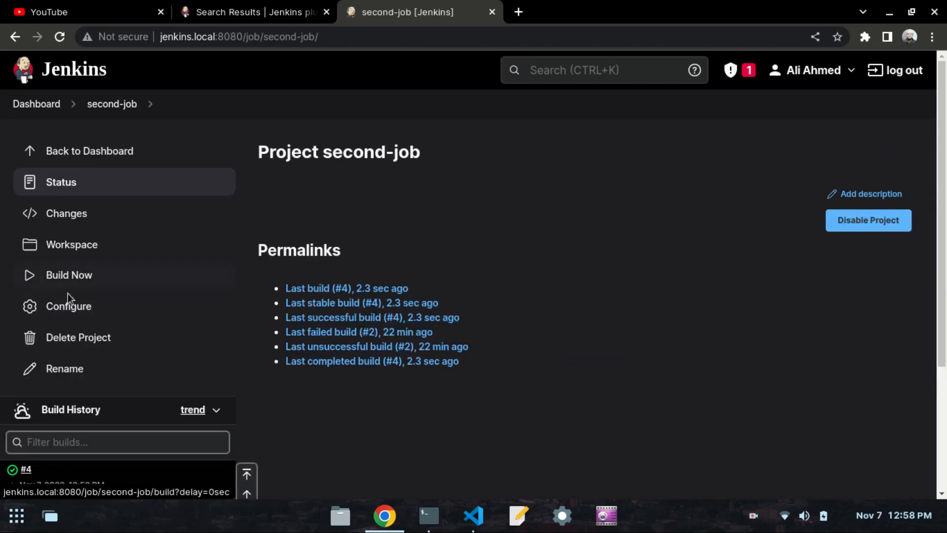
pyautogui.scroll(-3, 74, 400)
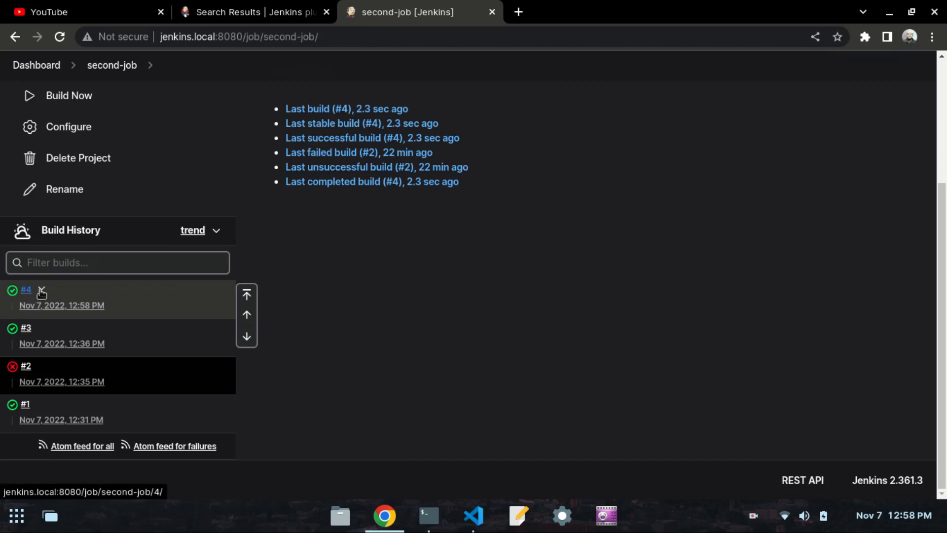
pyautogui.click(42, 291)
pyautogui.click(45, 338)
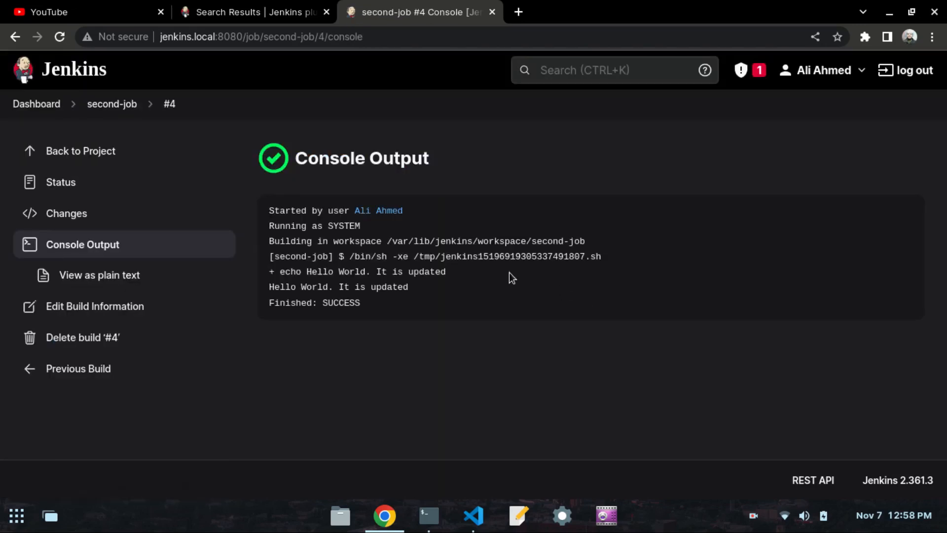
pyautogui.moveTo(410, 288); pyautogui.dragTo(254, 272)
pyautogui.click(431, 291)
pyautogui.click(42, 104)
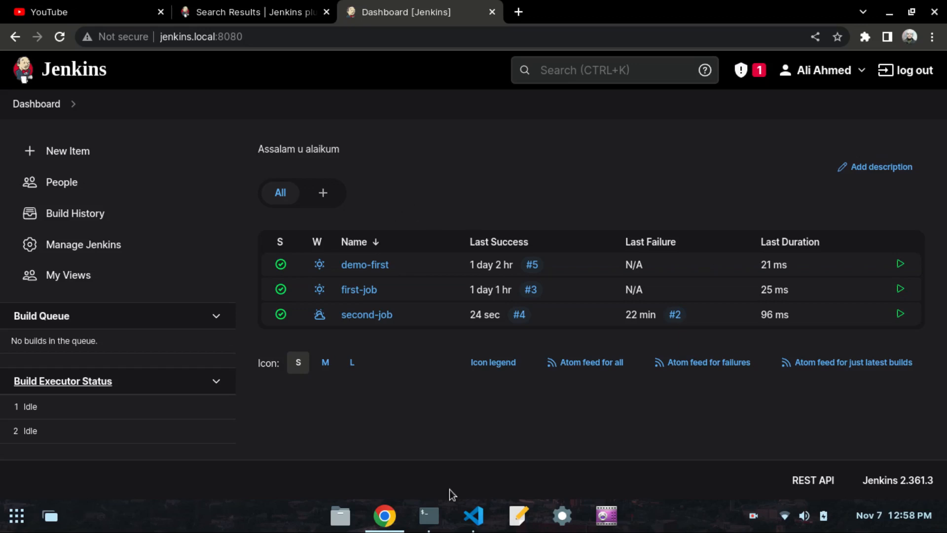
# - Switch to Visual Studio Code and review the day49.md preview from the Create user section back to its beginning
pyautogui.click(472, 515)
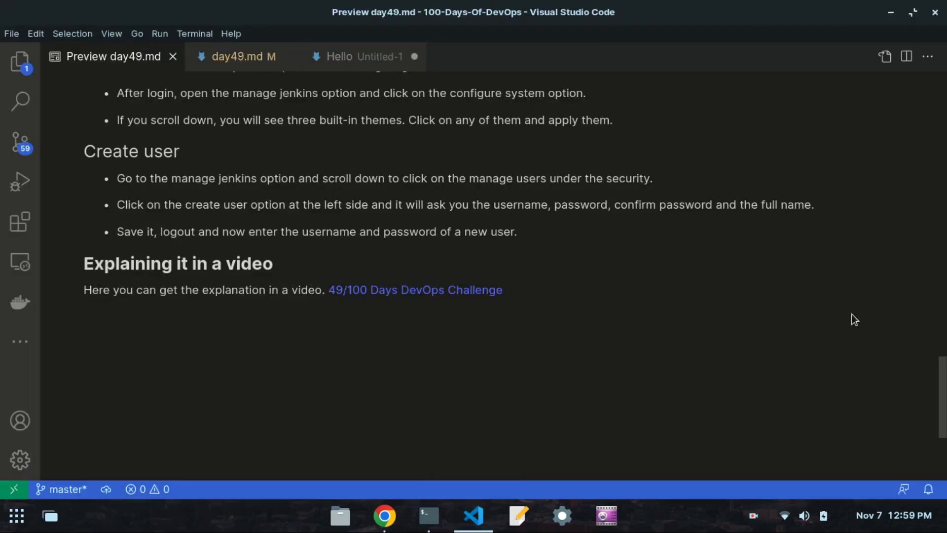
pyautogui.scroll(1, 516, 255)
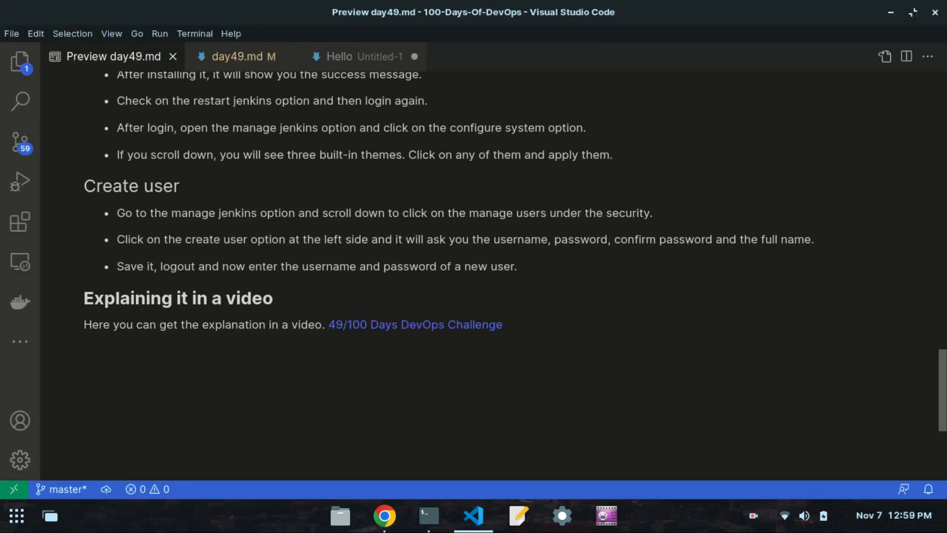
pyautogui.scroll(15, 264, 236)
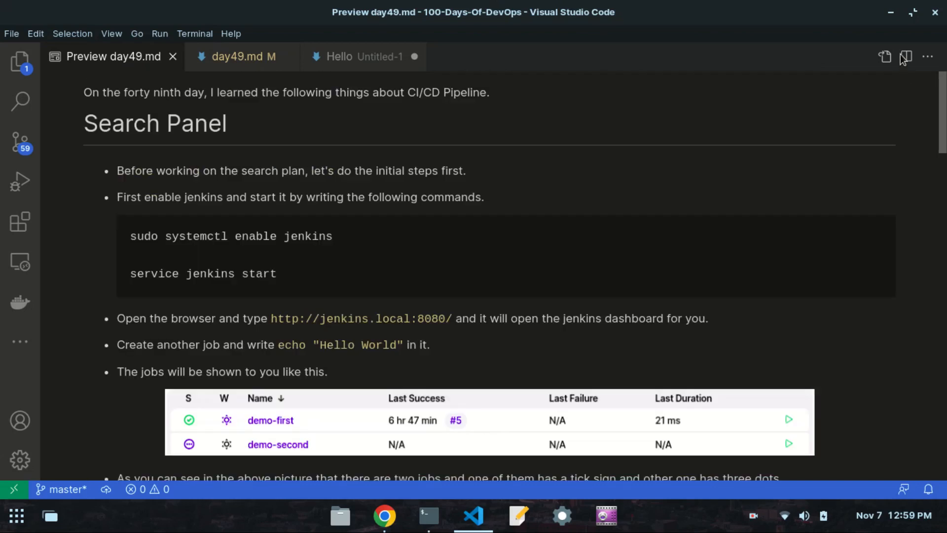